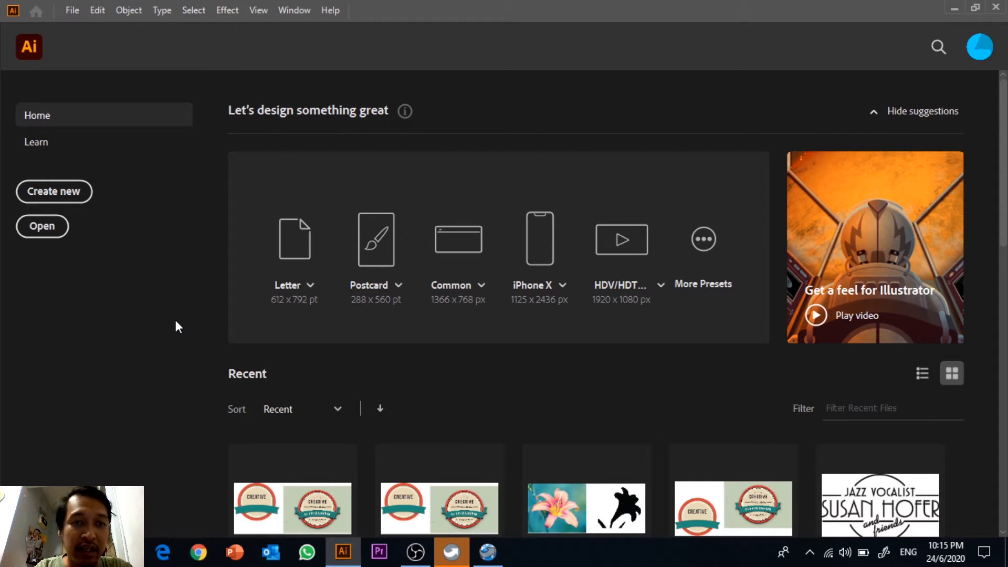
Create a new portrait A4 print document measured in centimeters
left_click(72, 193)
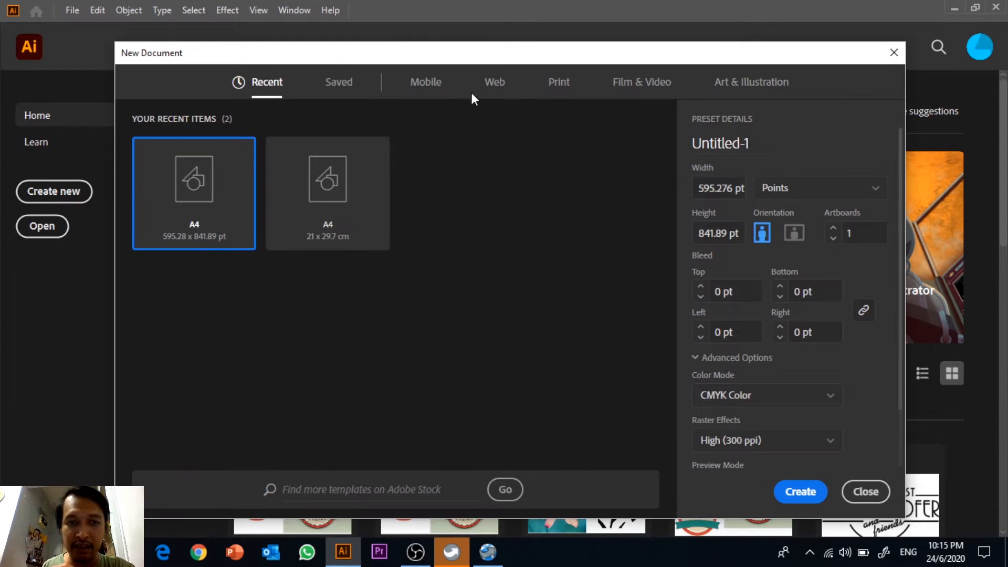
left_click(557, 84)
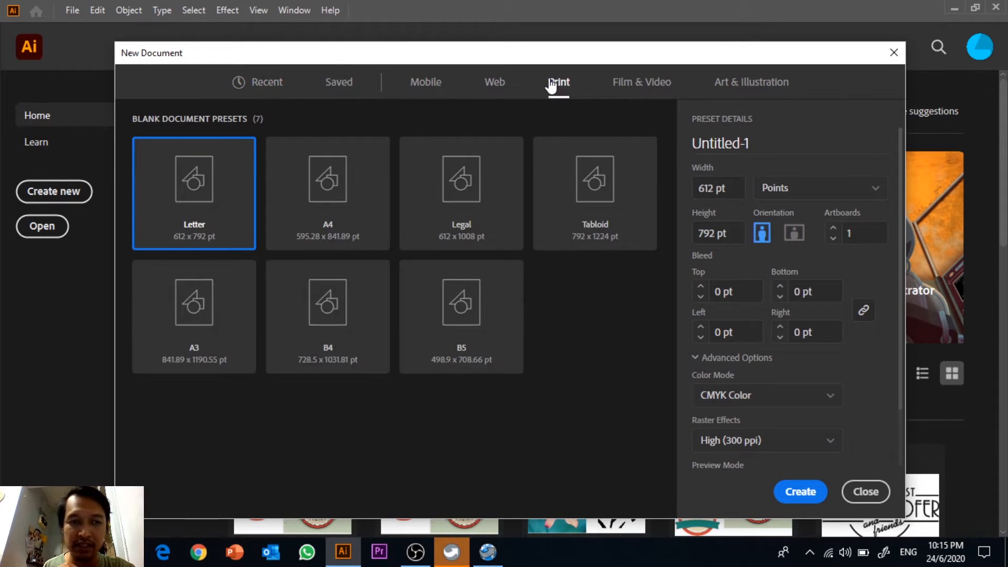
left_click(370, 185)
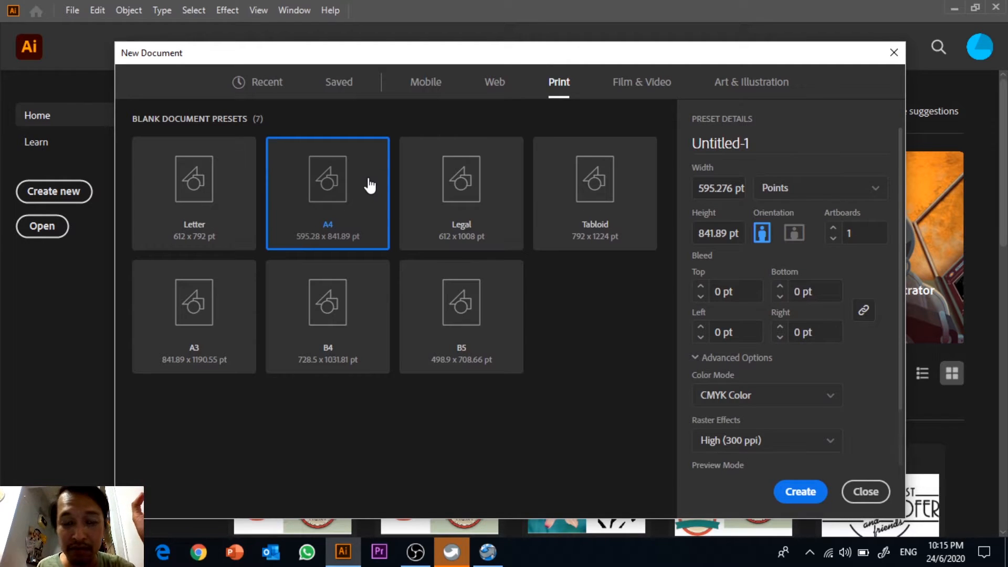
left_click(857, 190)
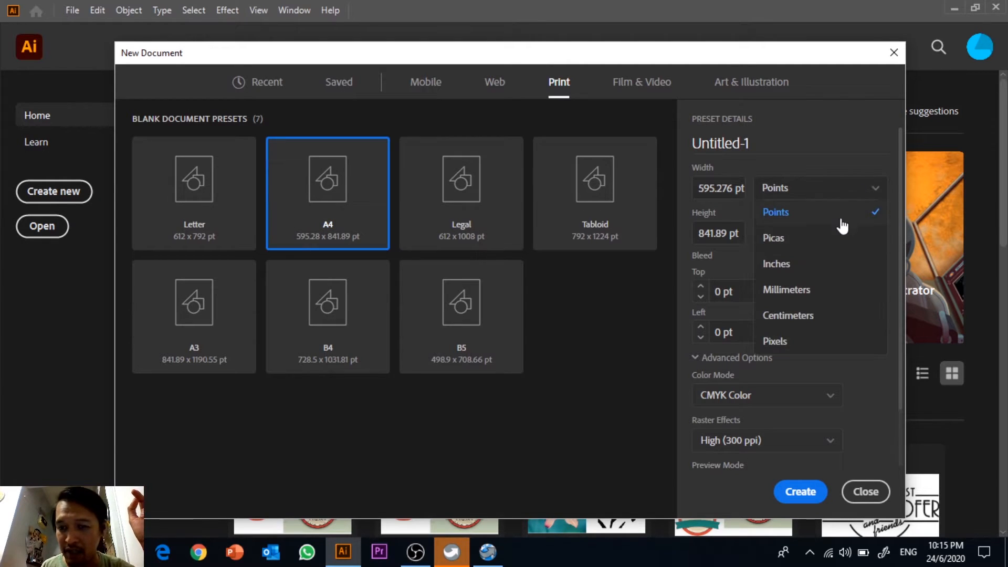
left_click(805, 320)
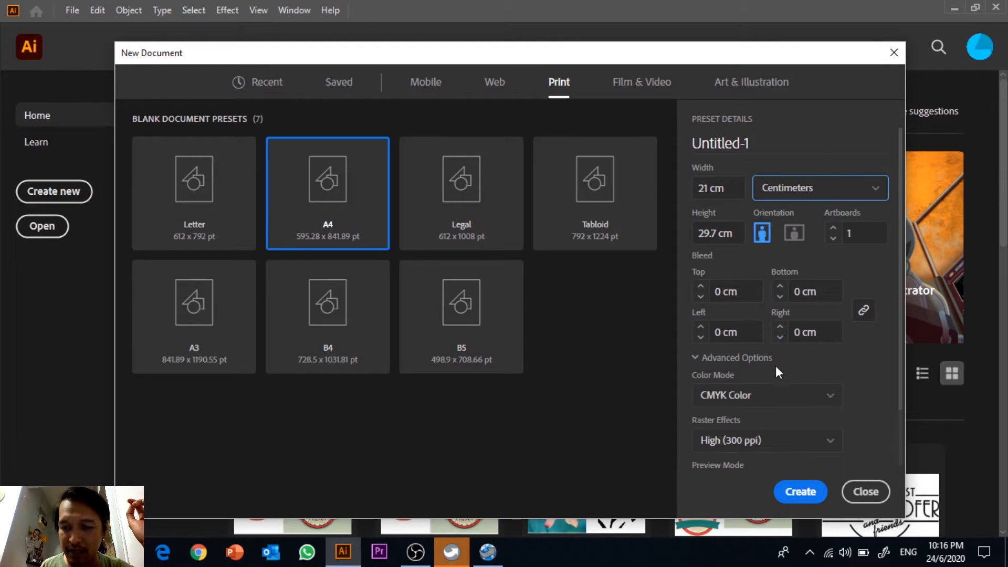
left_click(799, 494)
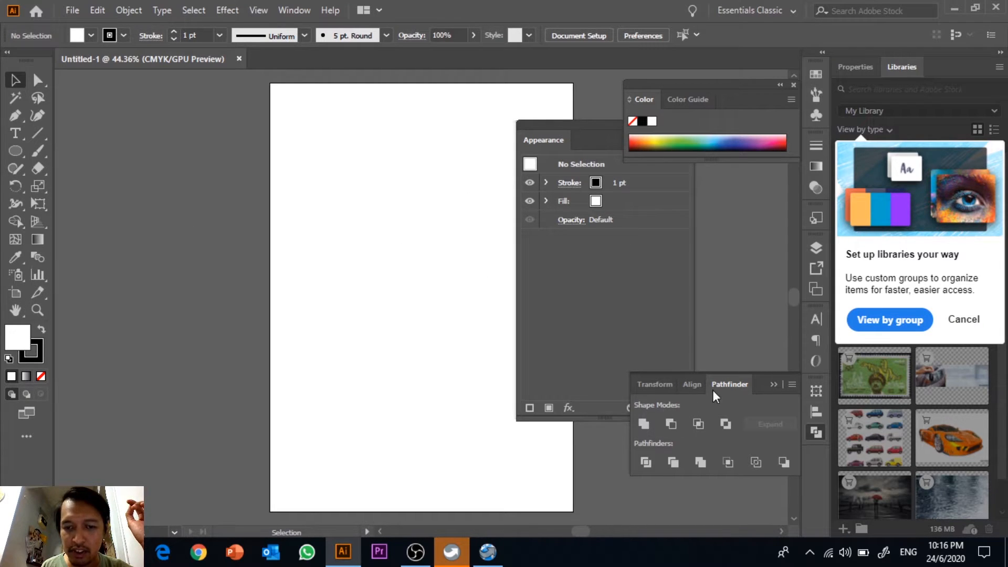
Place the Pathfinder panel group directly beneath the Color panel and move the Appearance panel off the artboard
left_click_drag(760, 389, 757, 176)
left_click_drag(591, 133, 164, 90)
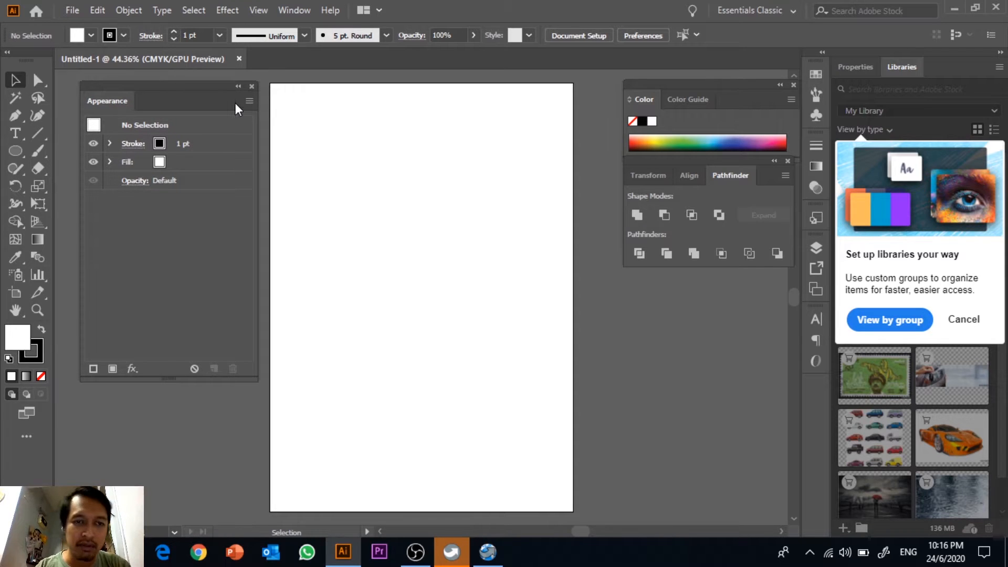
Change the A4 artboard to landscape orientation and attach the Appearance panel beneath the Pathfinder panel
left_click(16, 294)
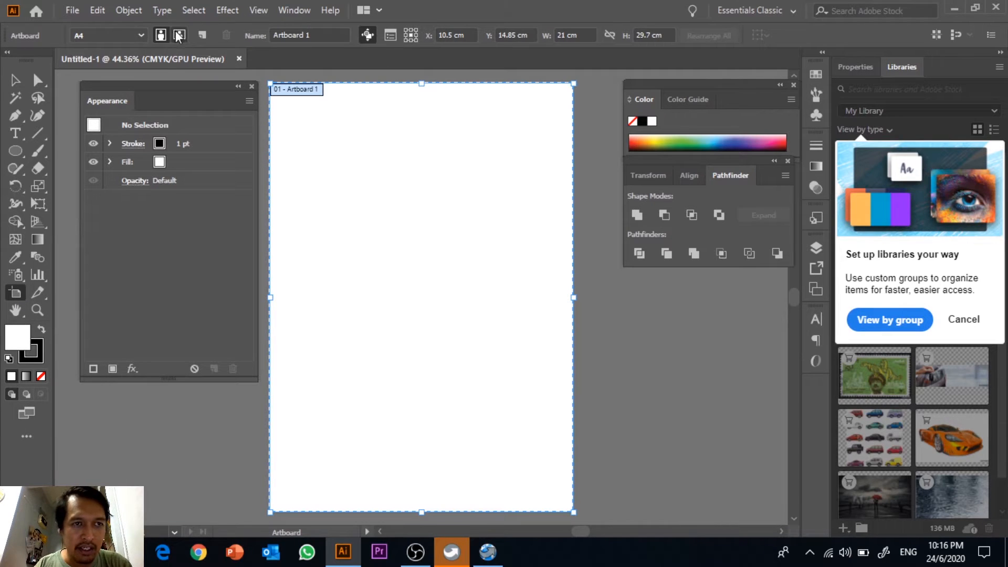
left_click(179, 35)
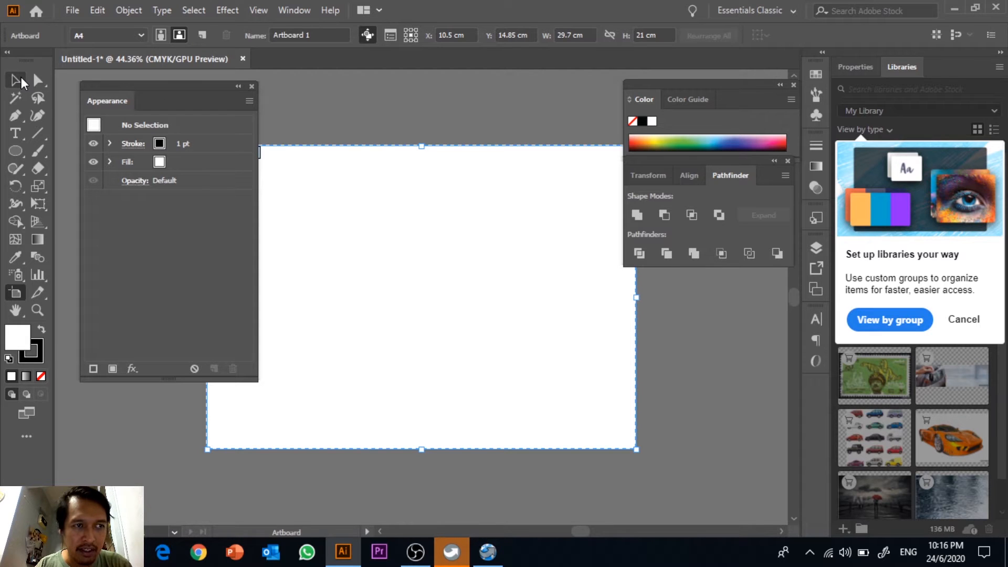
left_click(19, 80)
left_click_drag(161, 95, 632, 210)
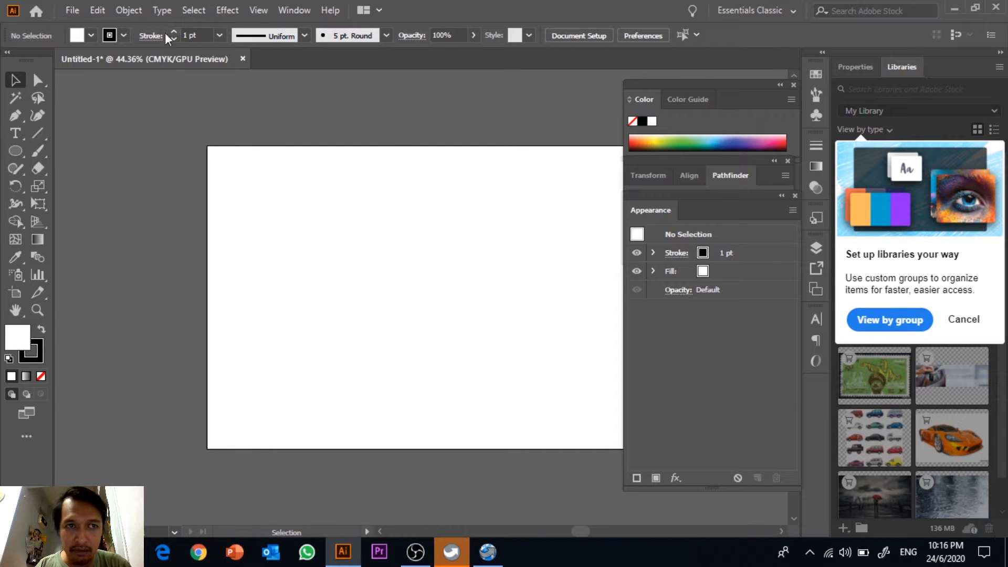
Save the document as badge in the Week 4 Tutorial folder, in Illustrator 2020 format with the default options
left_click(66, 14)
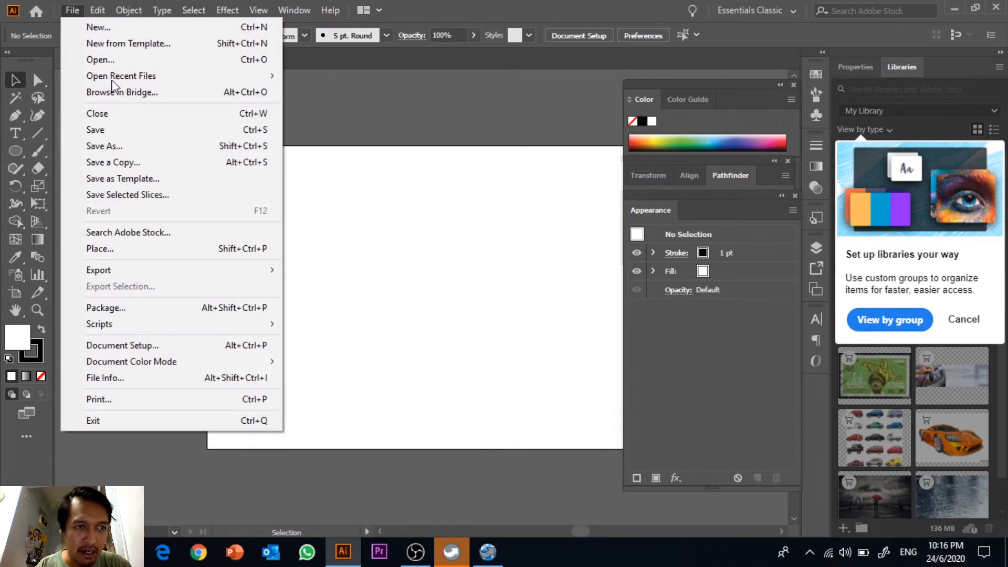
left_click(148, 147)
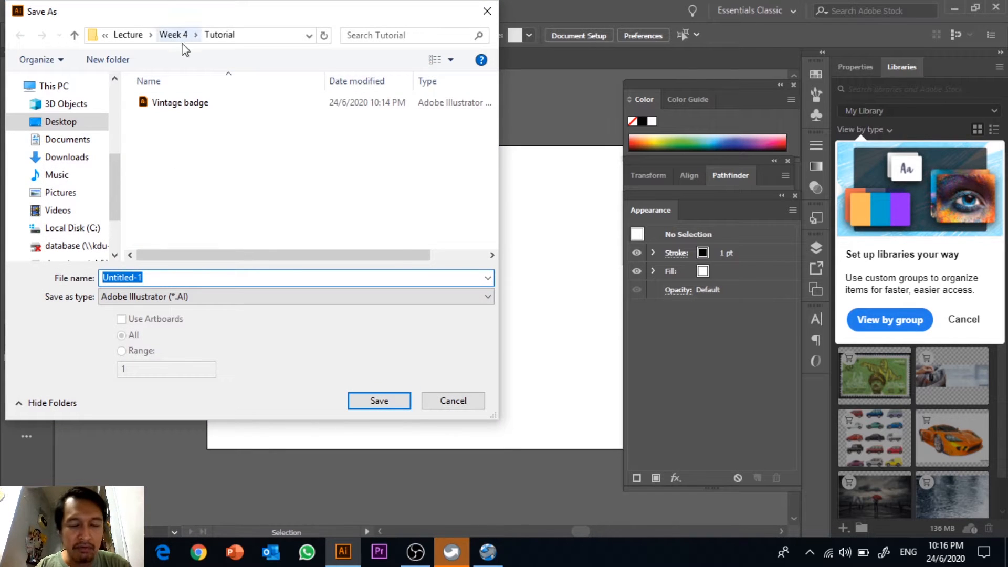
left_click(225, 277)
left_click_drag(225, 277, 100, 289)
type("badge")
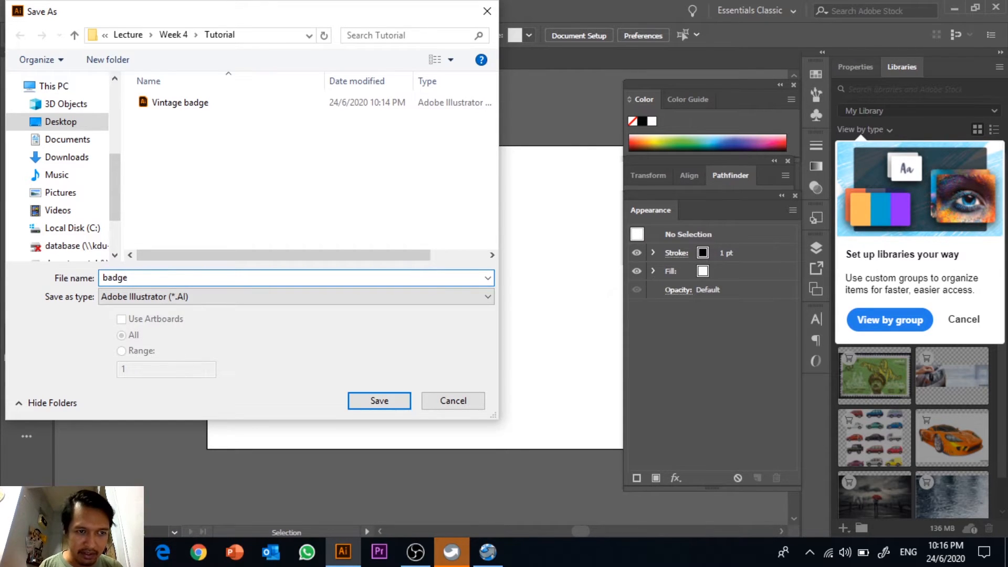
key("Return")
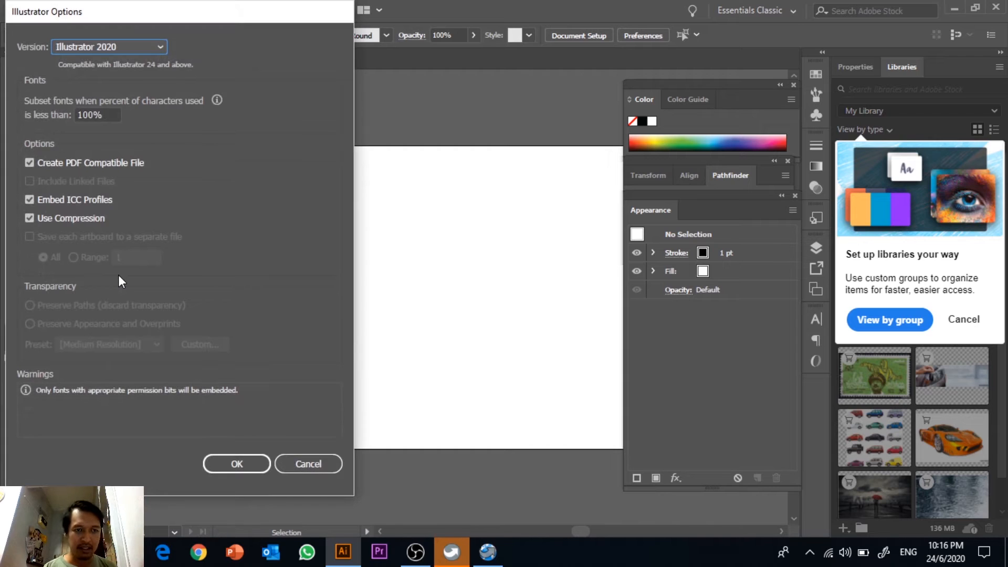
left_click(231, 466)
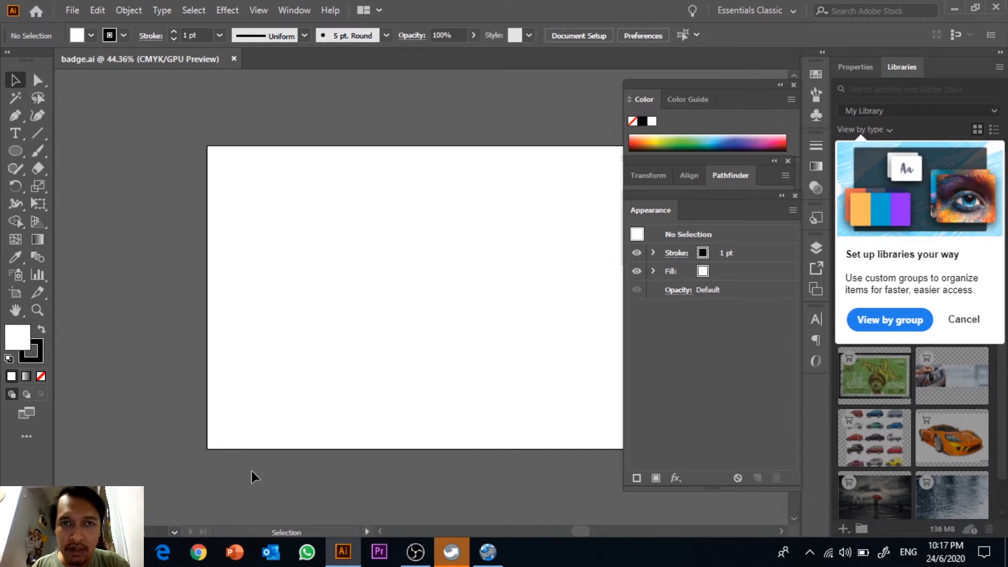
Switch to File Explorer to check the files in the Tutorial folder, and return to Illustrator
left_click(125, 552)
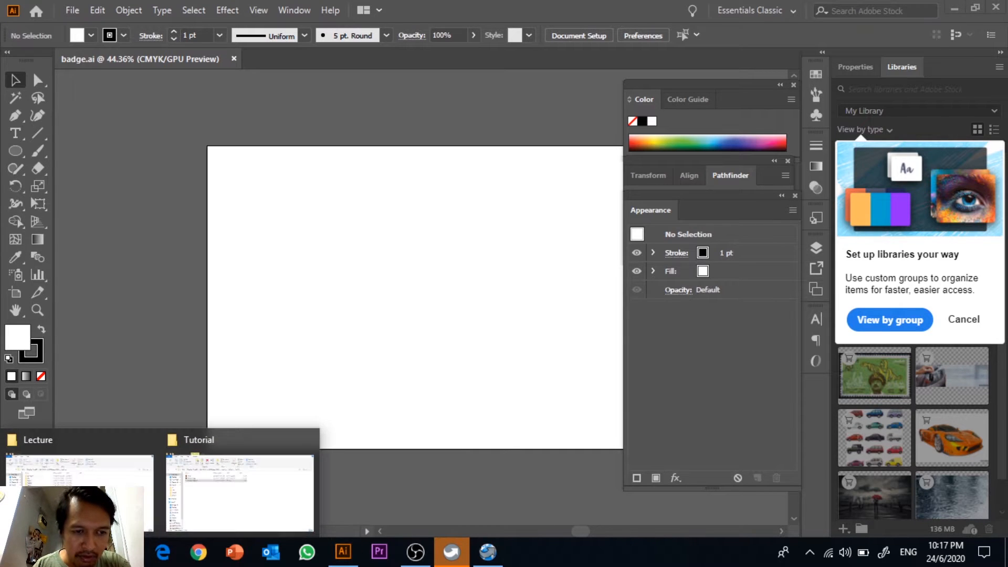
left_click(240, 499)
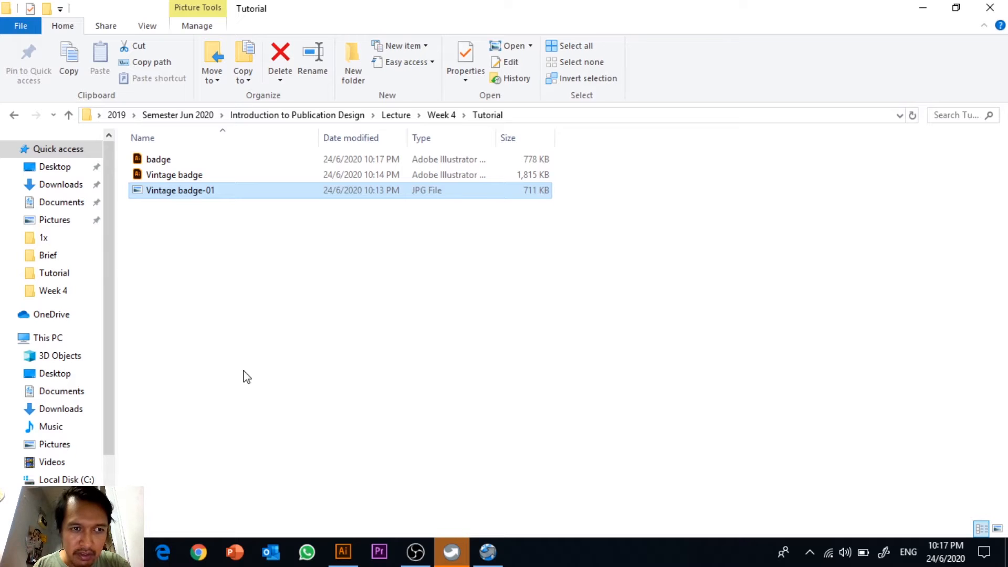
left_click(343, 551)
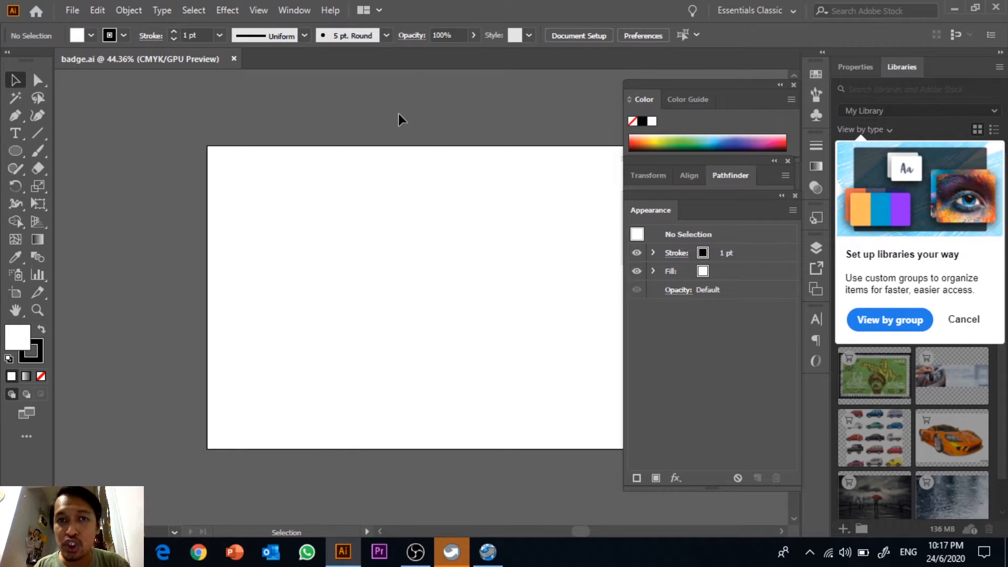
Place the Vintage badge-01 JPG from the Tutorial folder into the document as a reference image
left_click(72, 15)
left_click(87, 250)
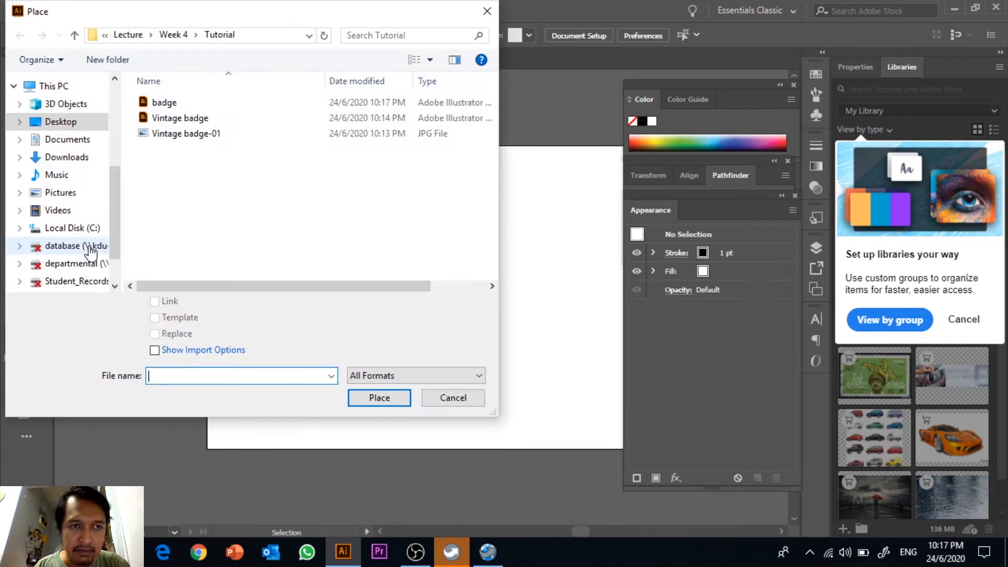
left_click(209, 134)
left_click(371, 401)
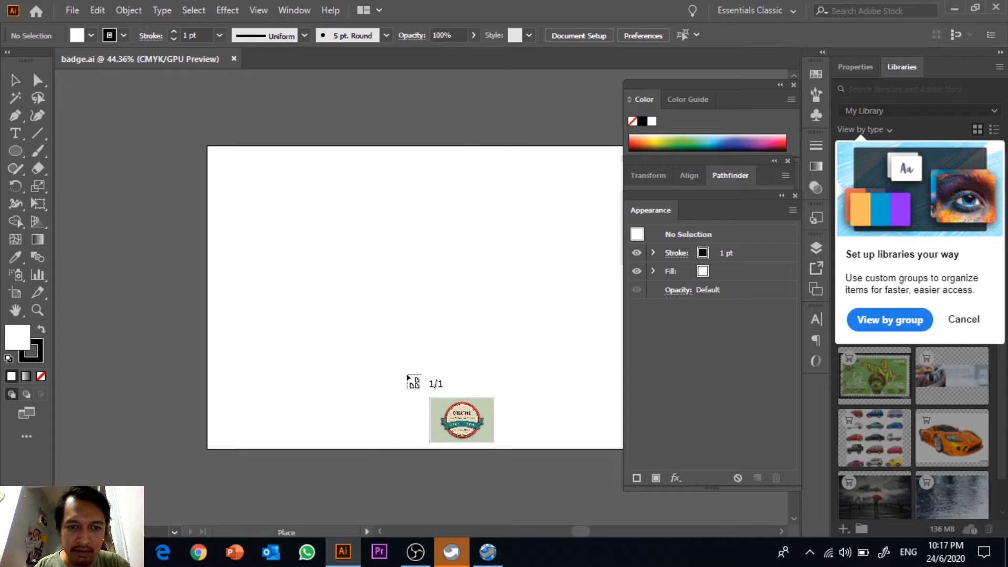
left_click(146, 189)
Move the placed badge image so it overlaps the artboard's left edge, leaving the rest of the artboard free for drawing
left_click_drag(407, 324, 378, 380)
scroll(378, 379, "down", 7)
scroll(379, 374, "up", 3)
scroll(378, 376, "up", 5)
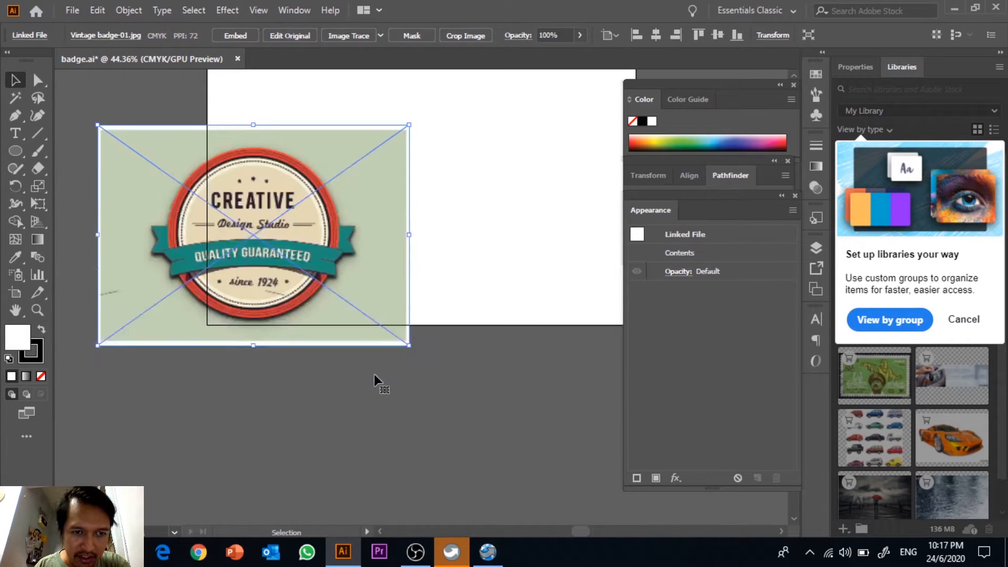
left_click_drag(355, 442, 349, 336)
scroll(352, 315, "down", 4)
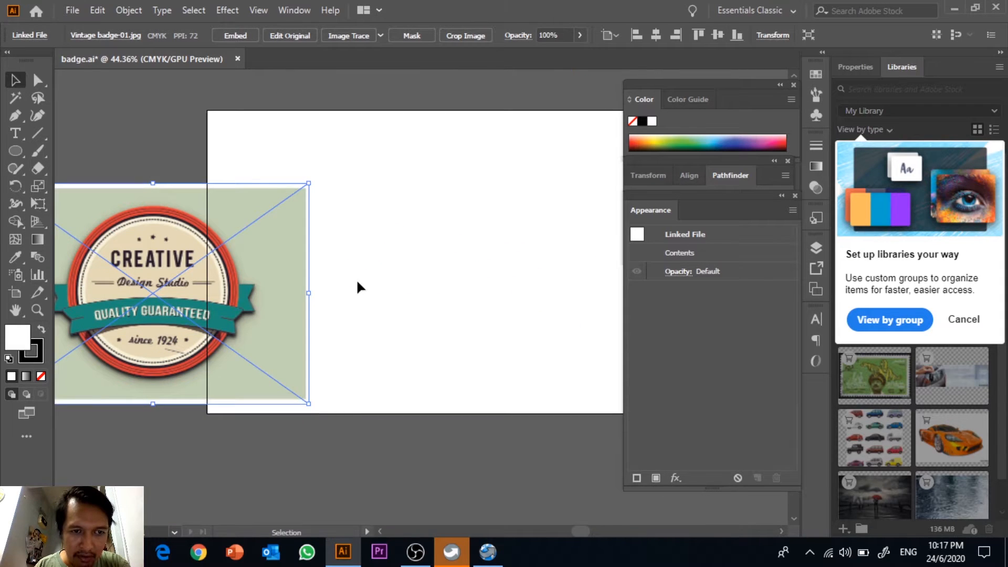
left_click(355, 286)
left_click_drag(284, 310, 277, 277)
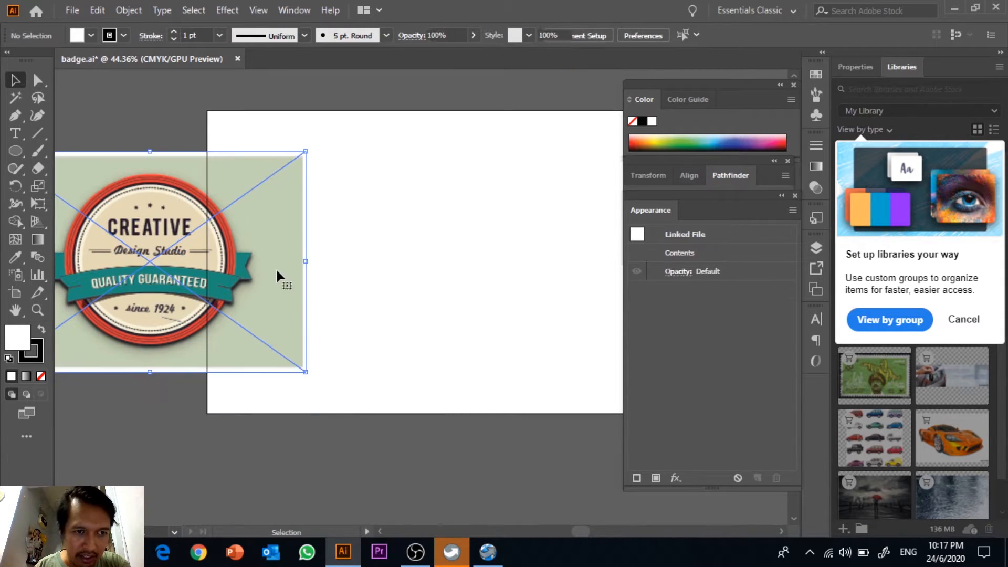
left_click(316, 299)
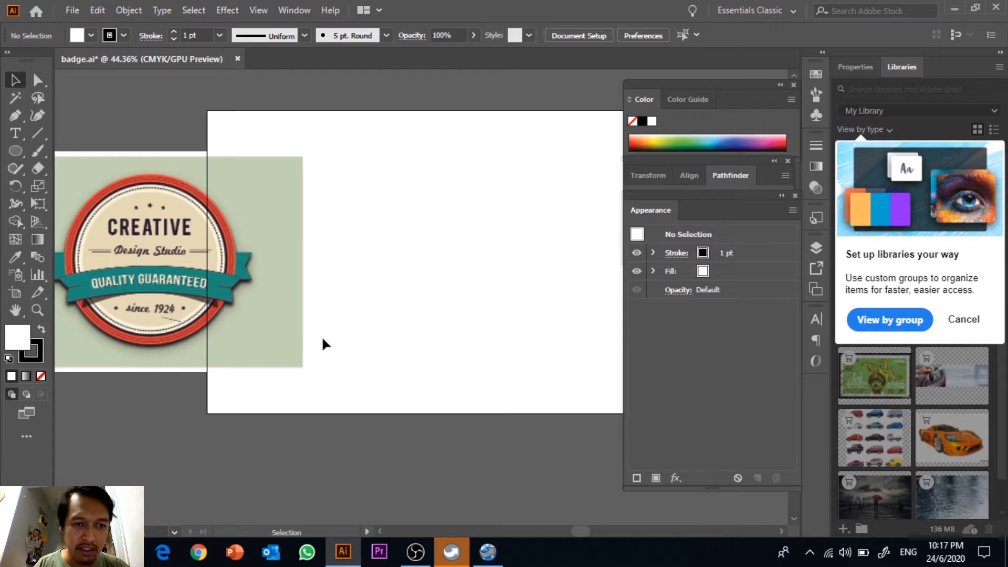
left_click_drag(318, 343, 383, 326)
left_click(214, 202)
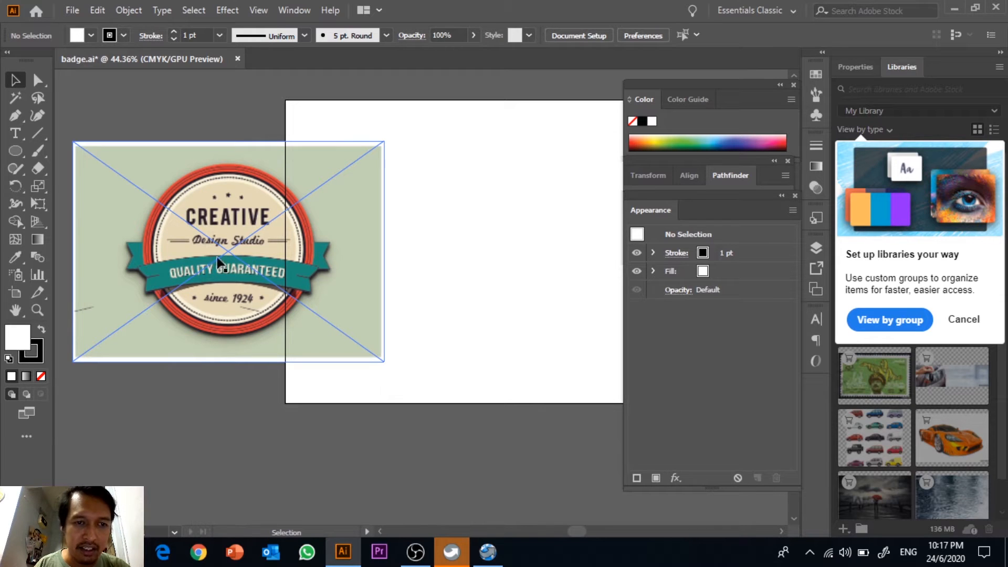
left_click_drag(359, 306, 331, 300)
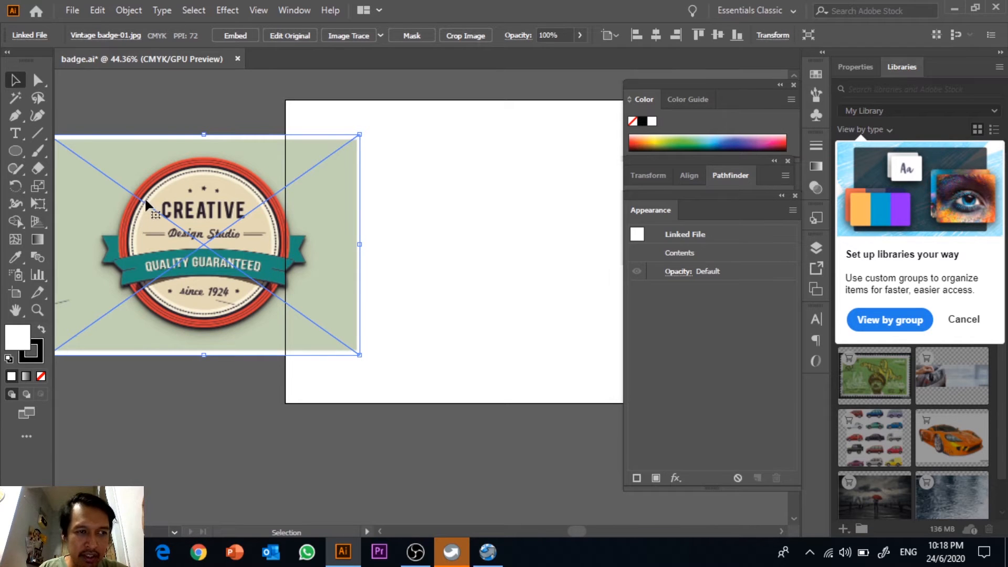
Draw a circle with the Ellipse tool on the artboard beside the reference badge, about as large as the badge's round body
left_click(16, 153)
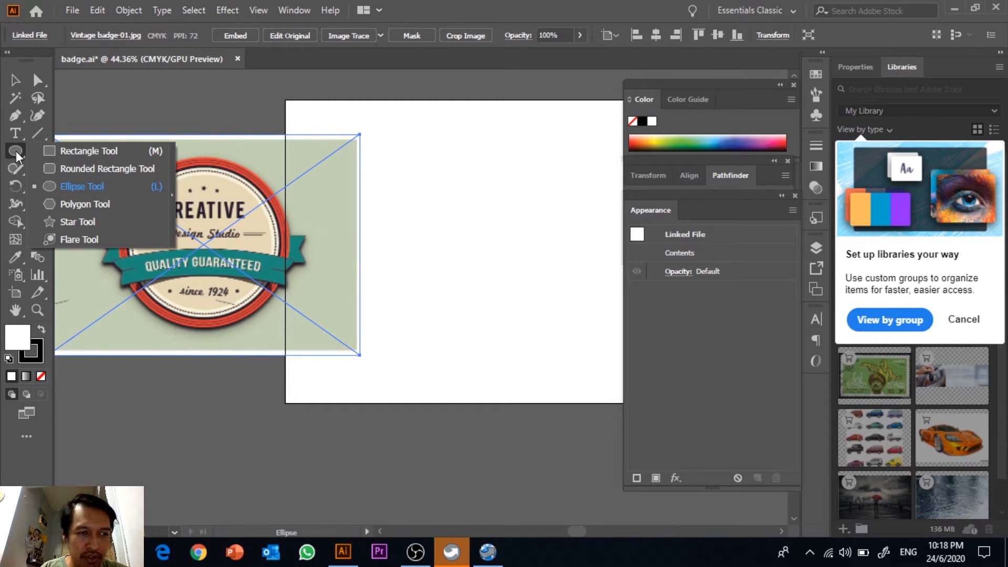
left_click(81, 186)
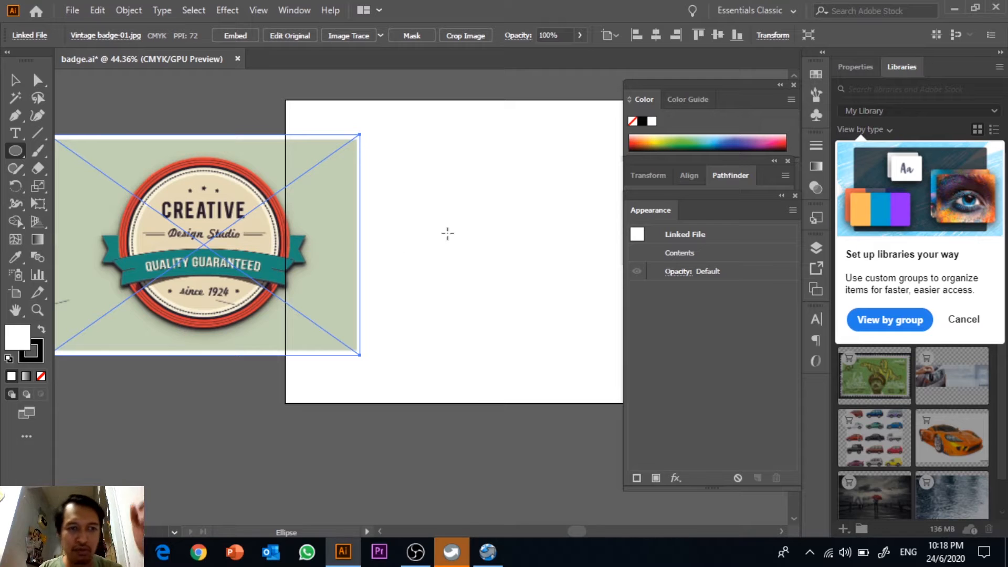
left_click(17, 153)
left_click(81, 186)
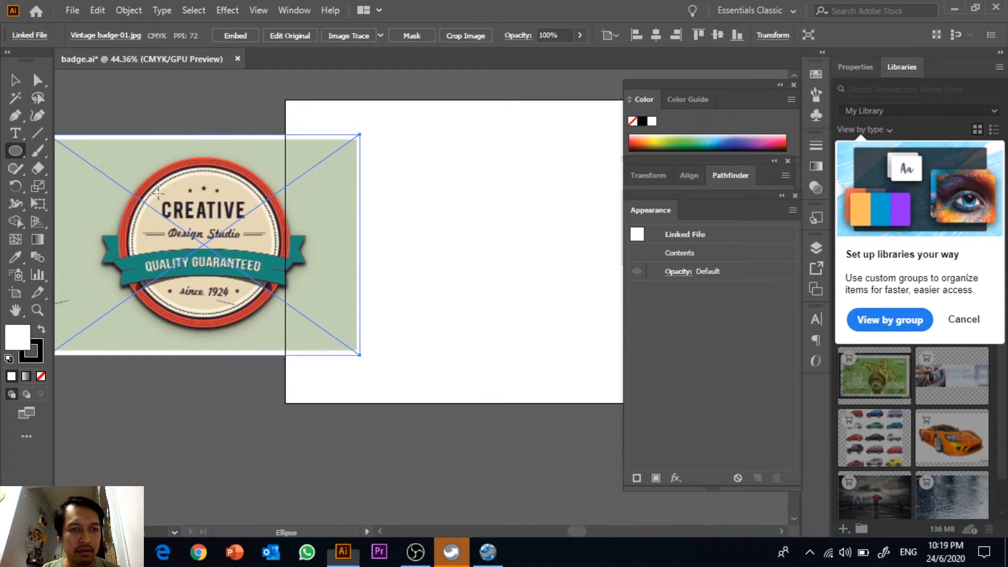
left_click_drag(373, 156, 497, 338)
key("v")
left_click(456, 144)
left_click(497, 168)
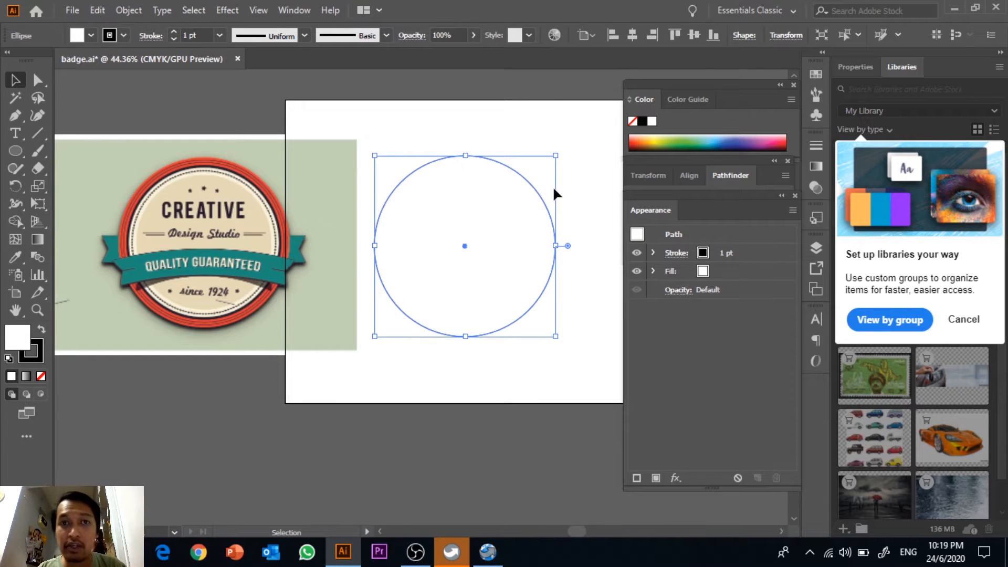
Fill the circle with a red swatch
left_click(91, 35)
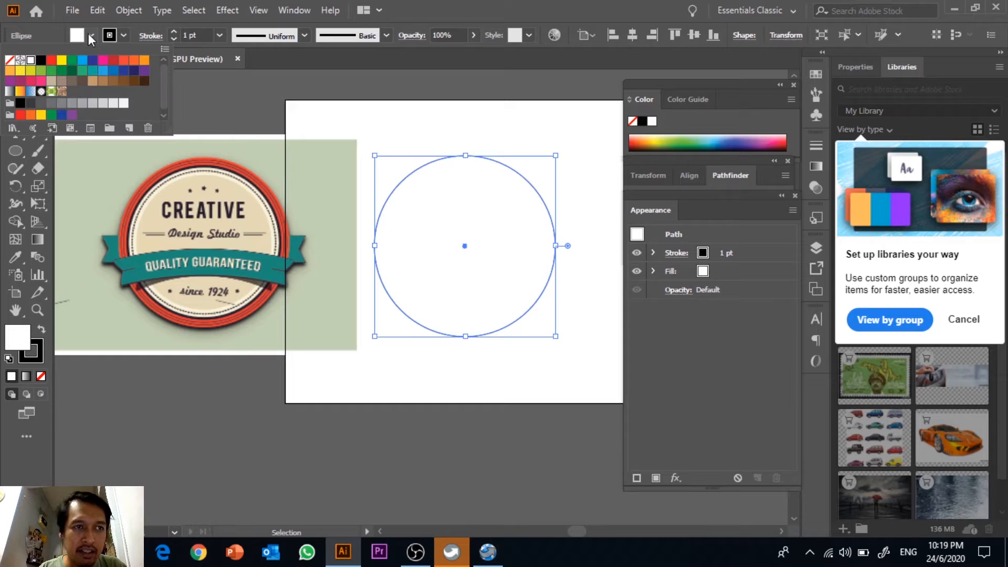
left_click(113, 62)
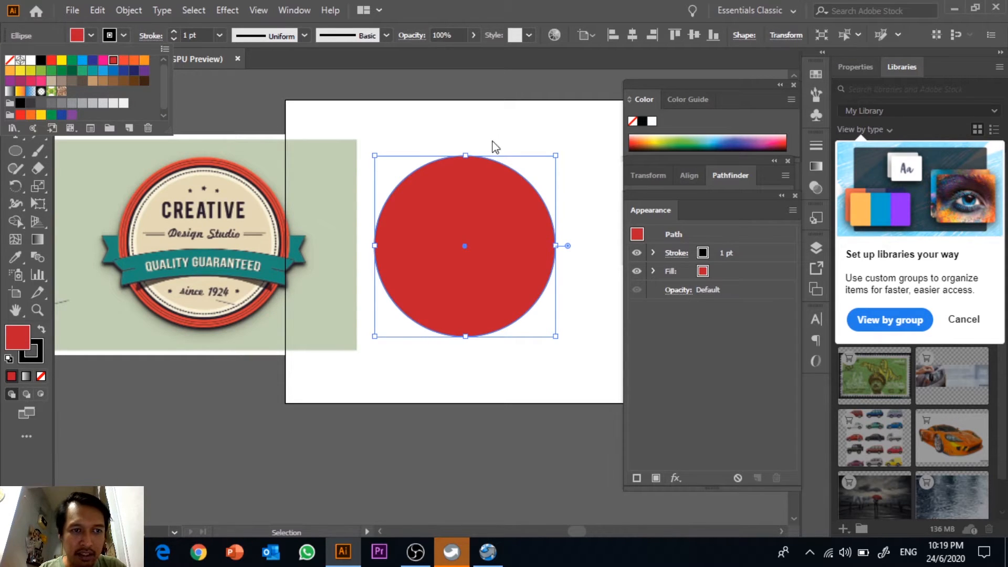
left_click(508, 135)
left_click(506, 131)
left_click(480, 186)
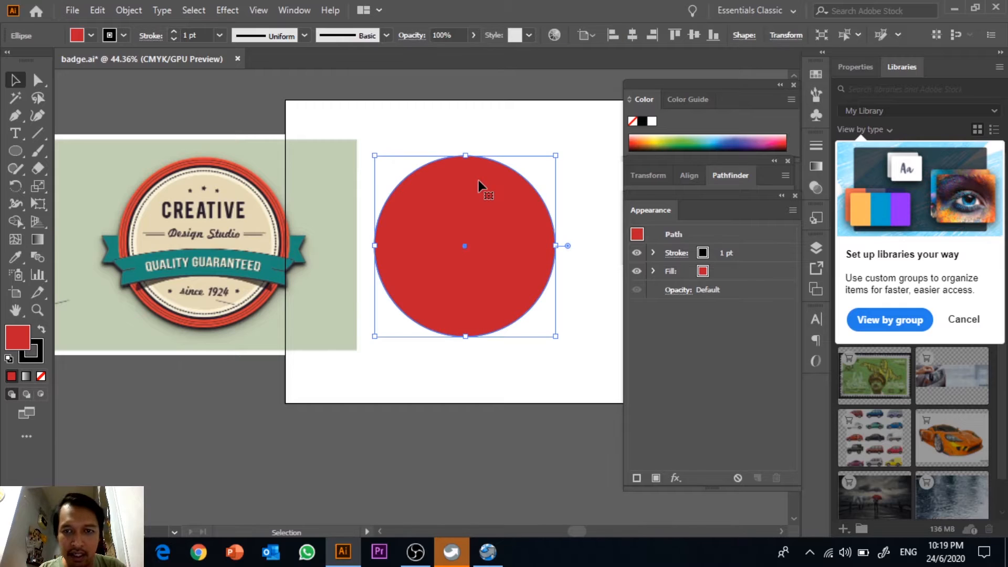
Set the red circle's stroke to None and deselect it
left_click(109, 36)
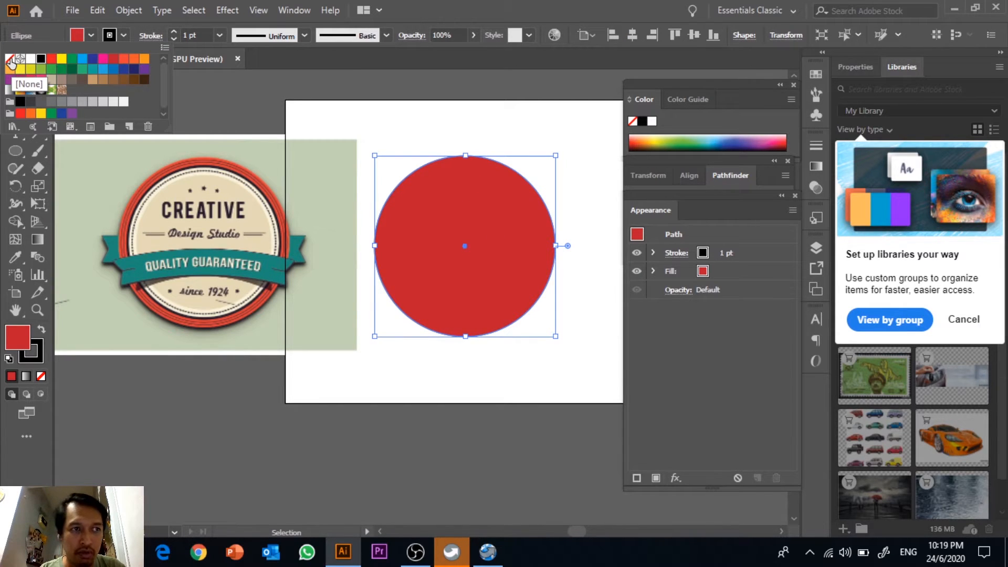
left_click(11, 61)
left_click(473, 138)
left_click(473, 137)
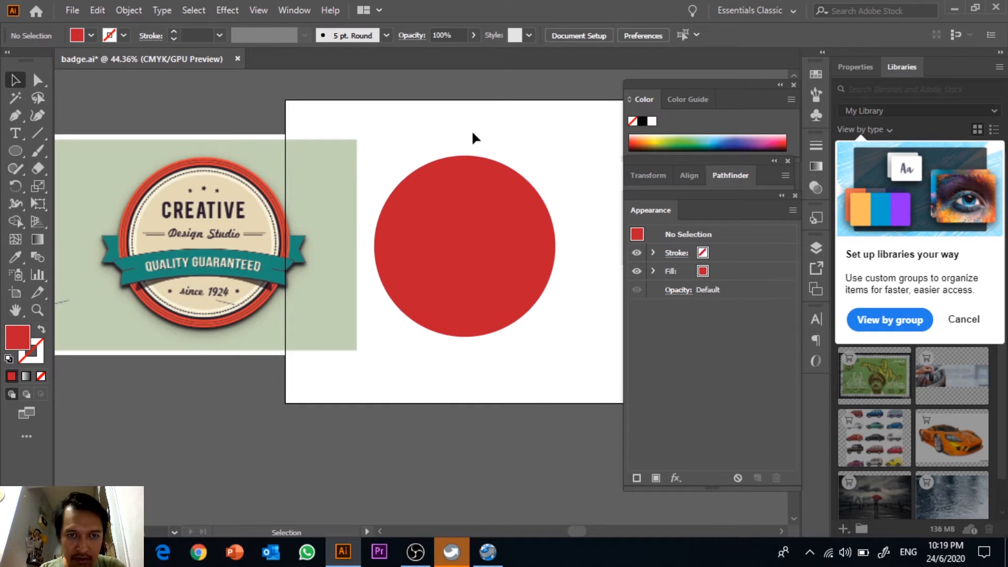
Recolour the red circle by sampling the orange-red of the reference badge's outer ring with the Eyedropper, then deselect it
left_click(468, 229)
left_click(522, 147)
left_click(490, 202)
left_click(89, 319, "shift")
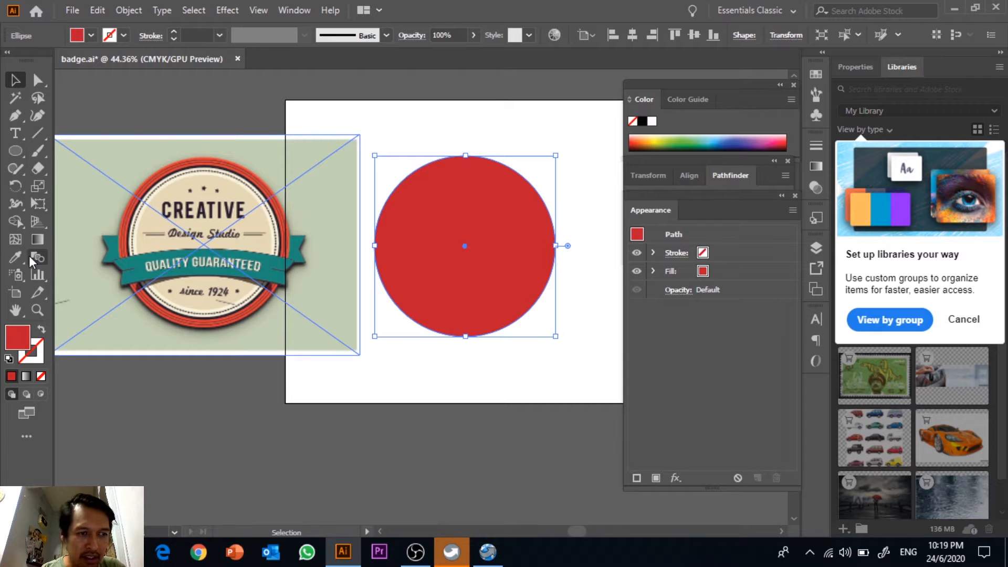
left_click(15, 257)
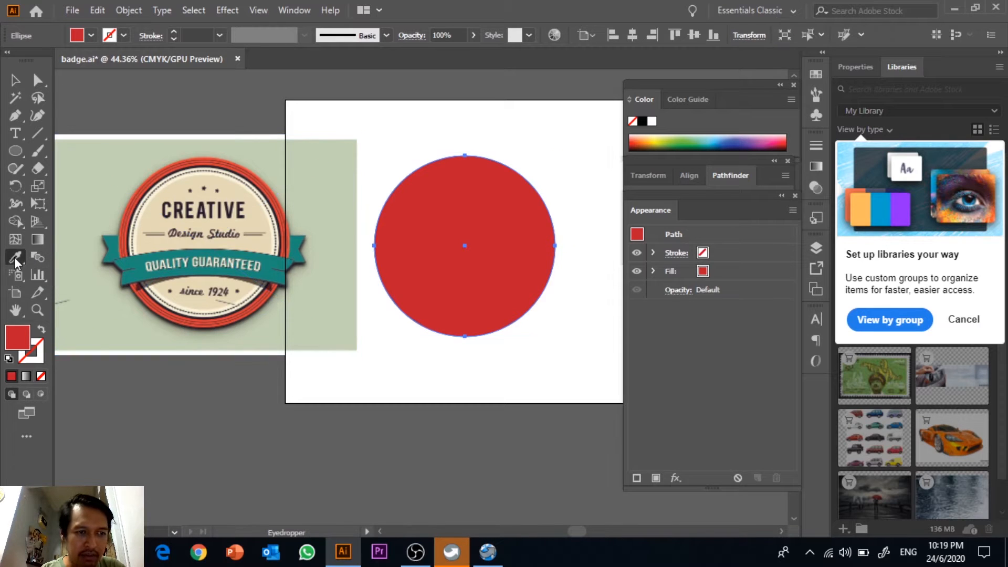
left_click(289, 230)
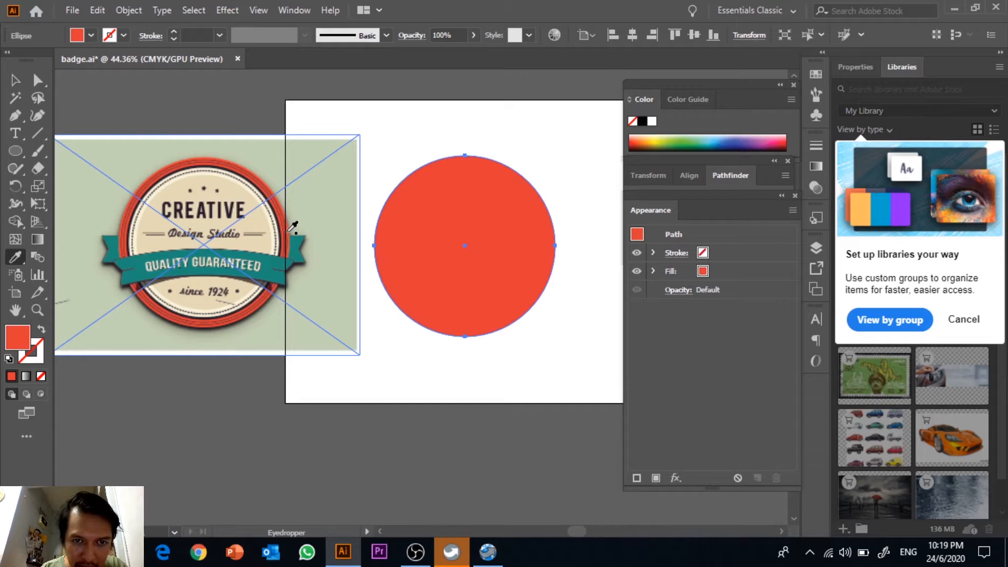
left_click(16, 81)
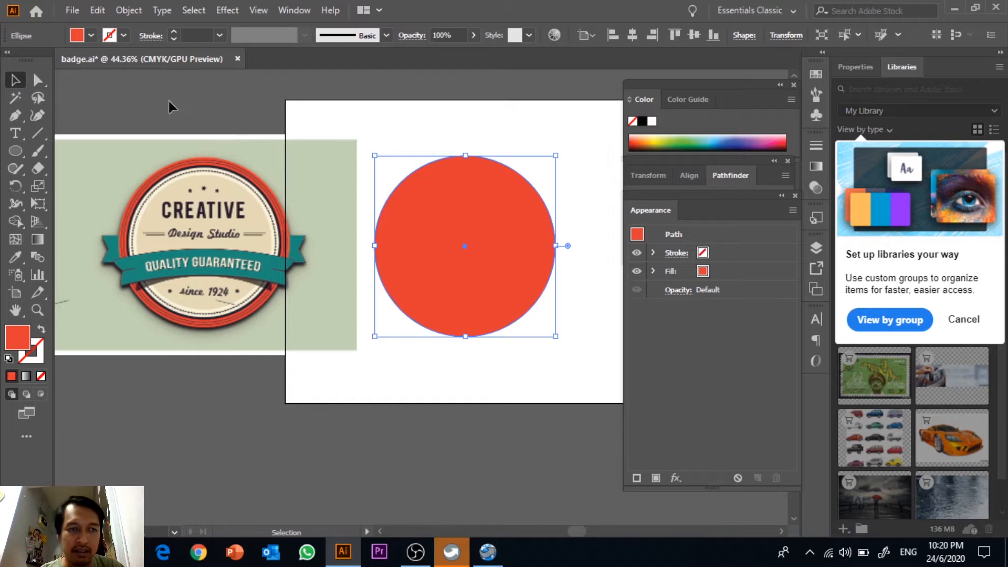
left_click(363, 171)
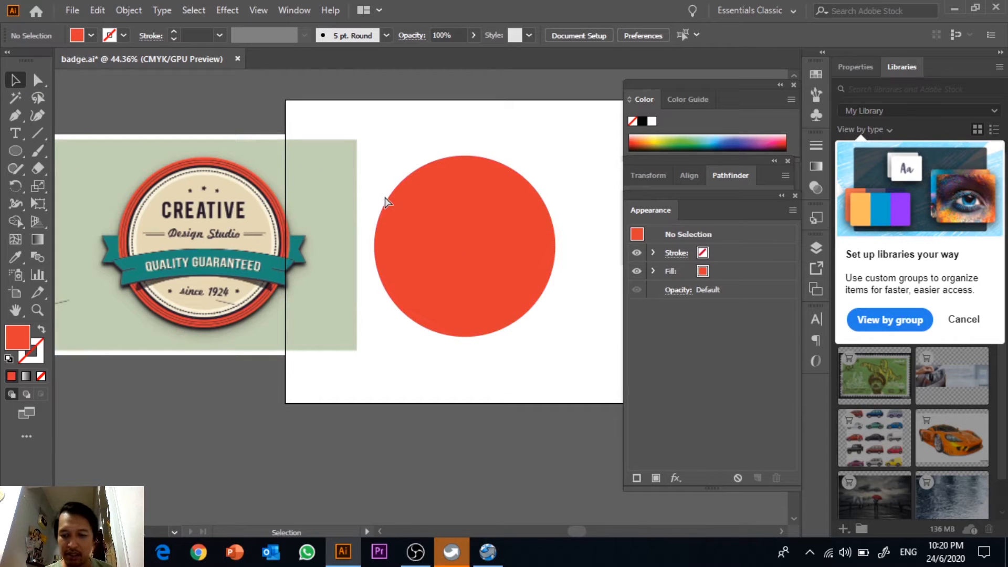
Draw an unfilled circle with a 1 pt black stroke over the red circle, slightly smaller than it
key("ctrl+plus")
key("ctrl+plus")
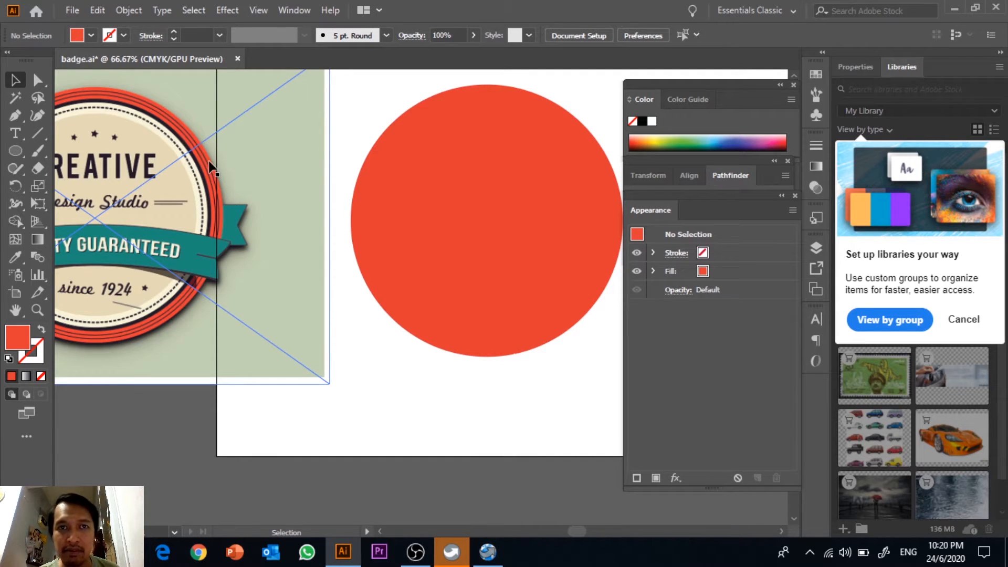
left_click(18, 154)
left_click_drag(17, 155, 61, 179)
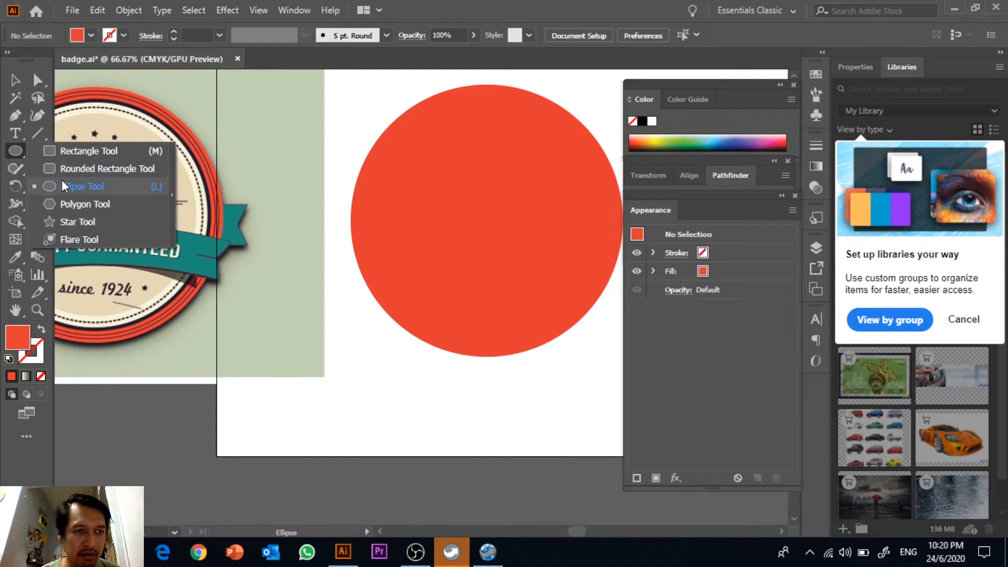
left_click(123, 35)
left_click(41, 61)
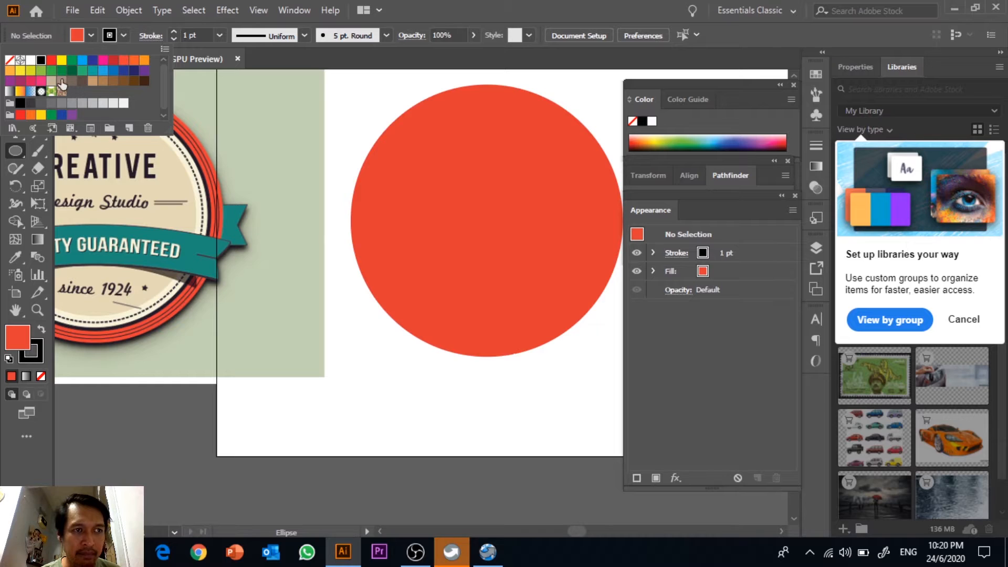
left_click(92, 36)
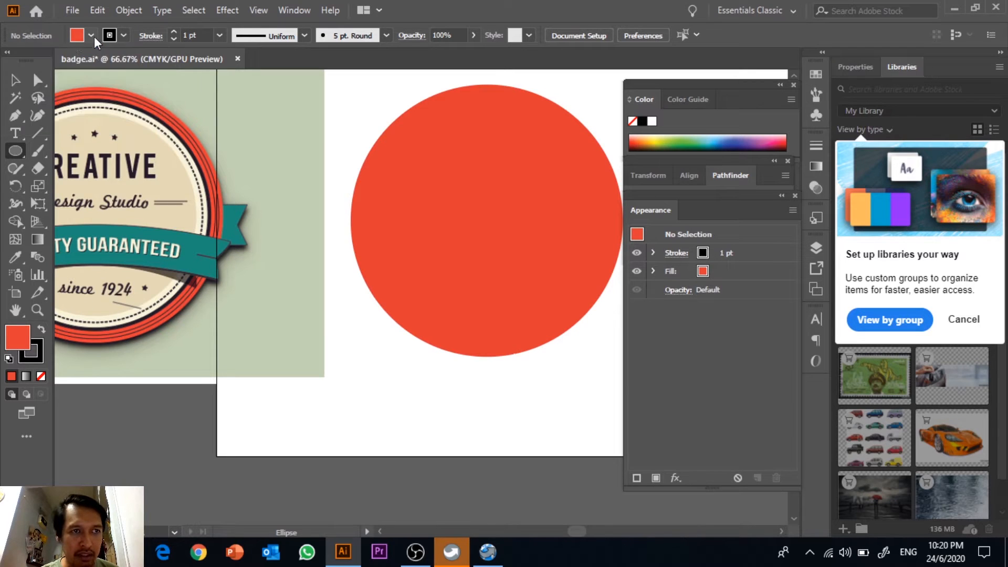
left_click(80, 38)
left_click(9, 58)
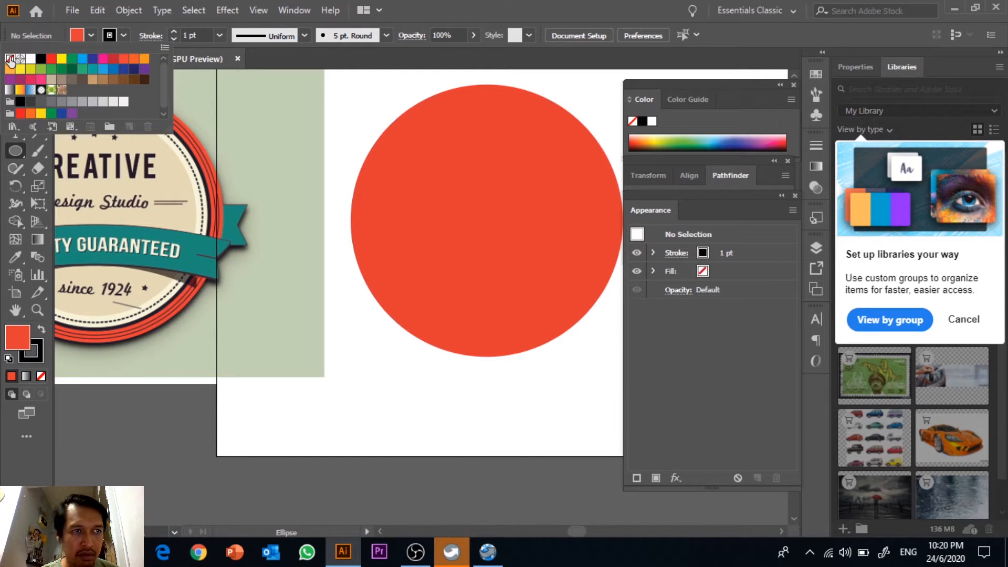
left_click(354, 113)
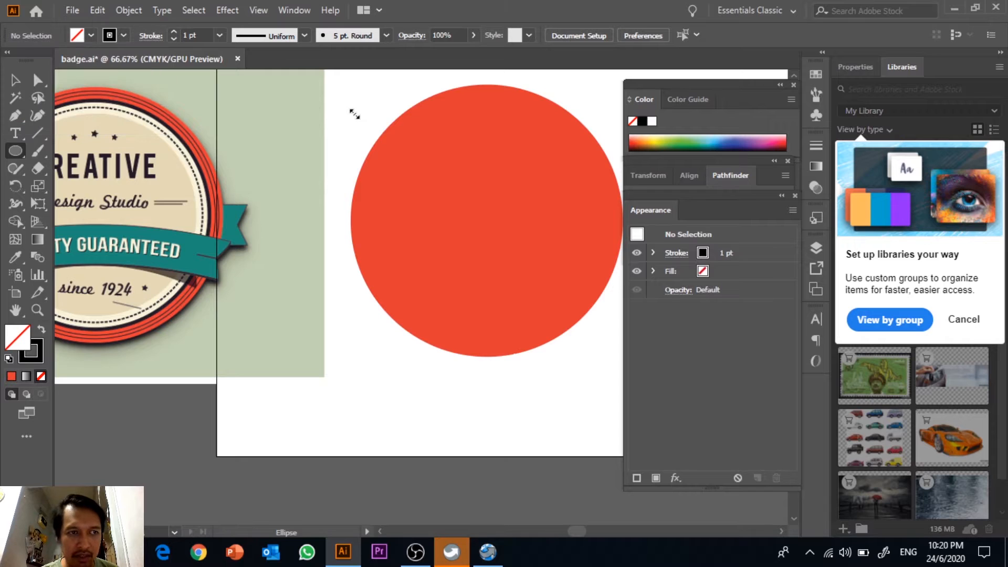
left_click_drag(353, 108, 546, 356)
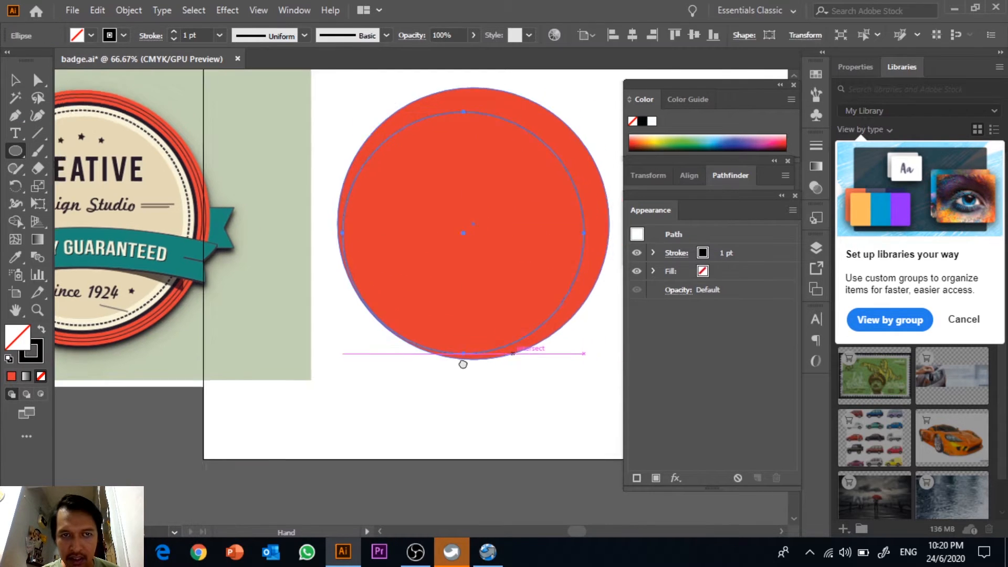
Enlarge the black outline circle so it sits just inside the red circle's edge with an even margin
scroll(461, 360, "right", 5)
scroll(461, 360, "up", 1)
key("v")
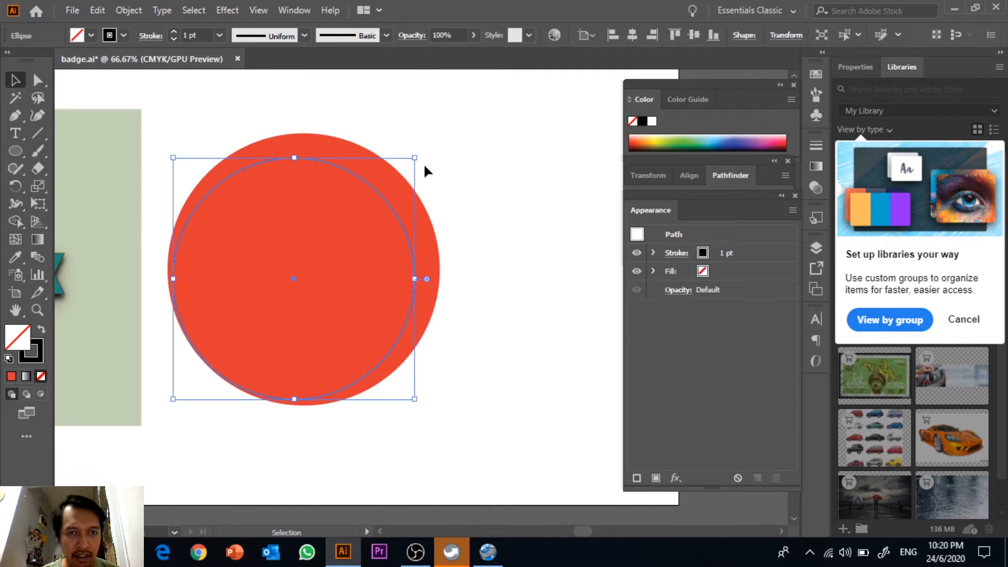
left_click_drag(415, 158, 440, 140)
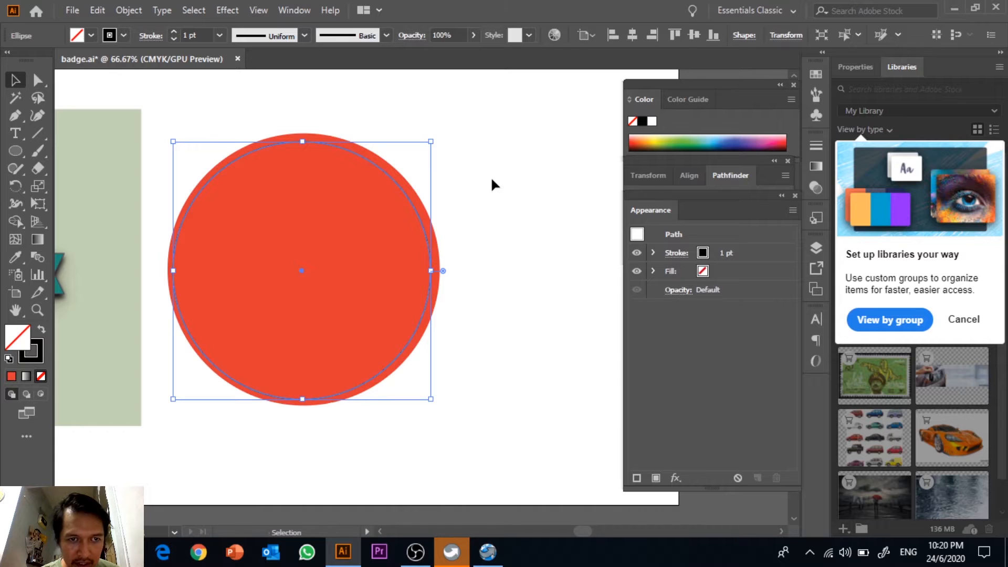
left_click(492, 178)
left_click(421, 221)
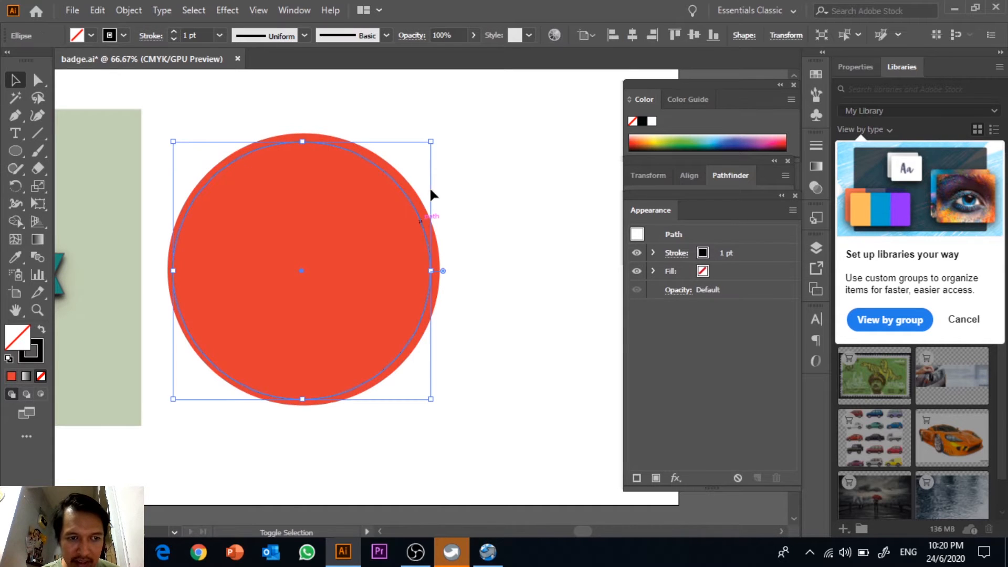
left_click_drag(432, 142, 434, 138)
left_click(474, 186)
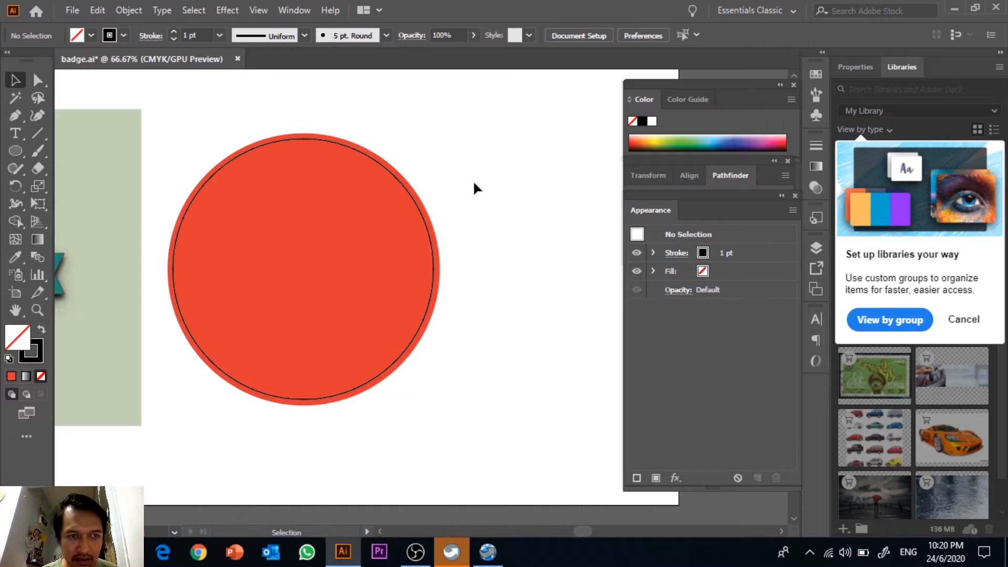
Draw a second unfilled black outline circle over the red circle, about as large as the first outline
left_click_drag(441, 284, 544, 286)
left_click_drag(353, 227, 363, 273)
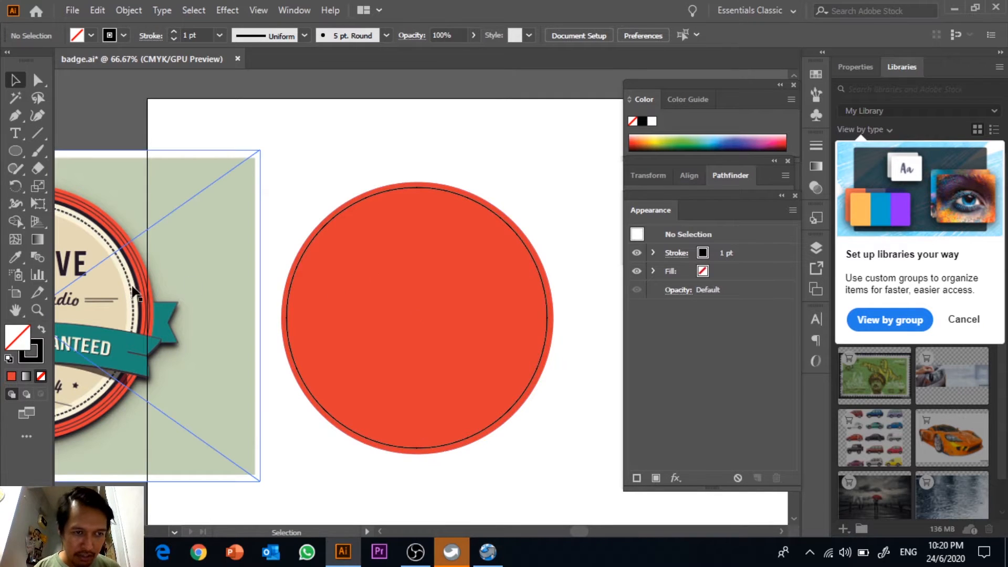
left_click(16, 151)
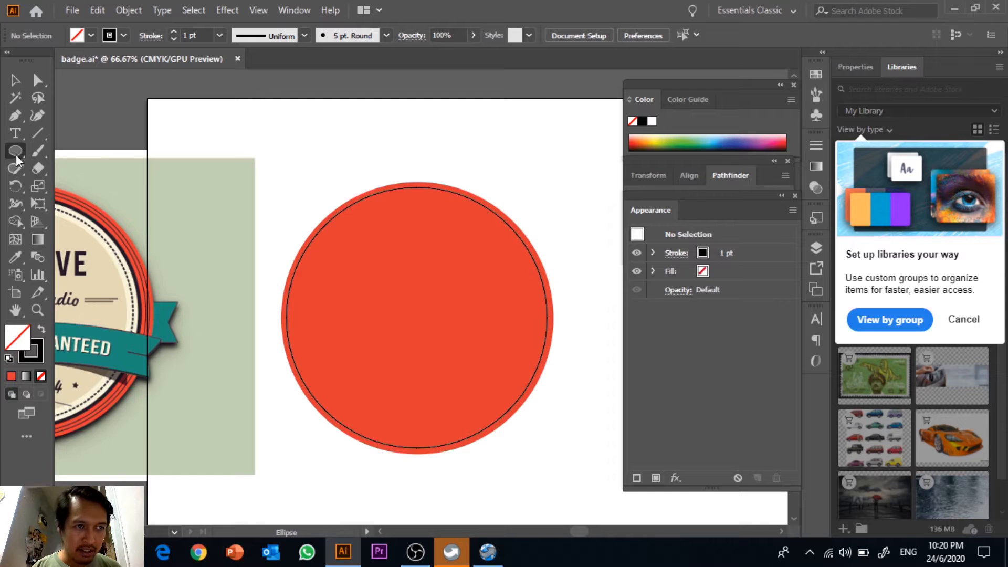
left_click_drag(272, 179, 530, 436)
left_click(15, 80)
left_click(335, 118)
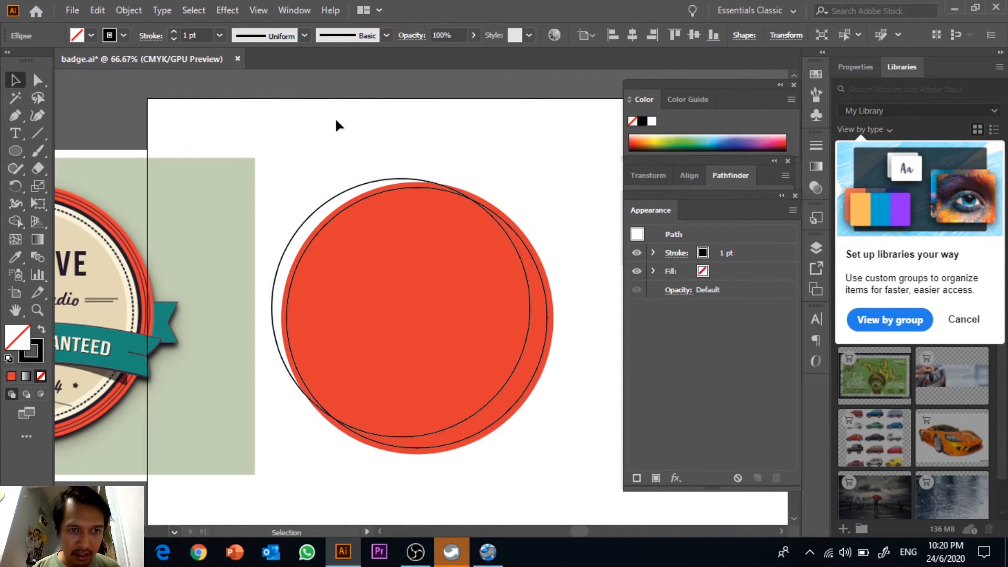
Move the second outline circle onto the red circle and shrink it to fit just inside the first outline
left_click_drag(356, 128, 292, 141)
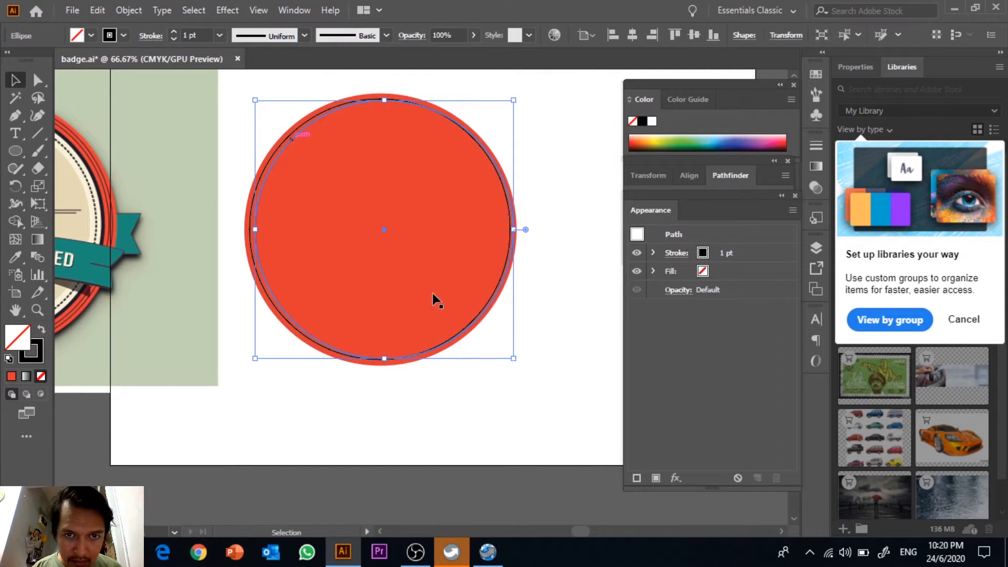
left_click_drag(513, 360, 513, 358)
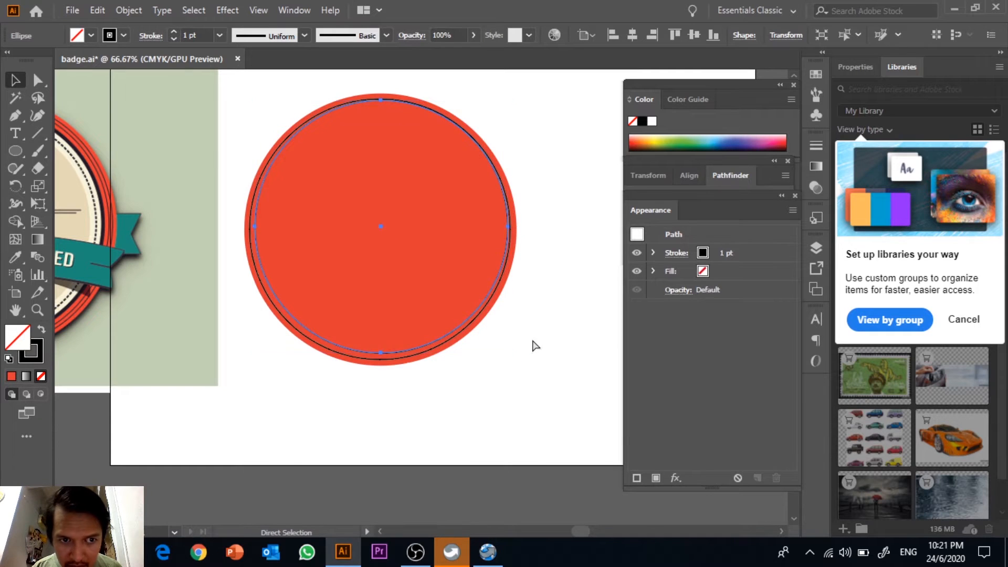
left_click(540, 360)
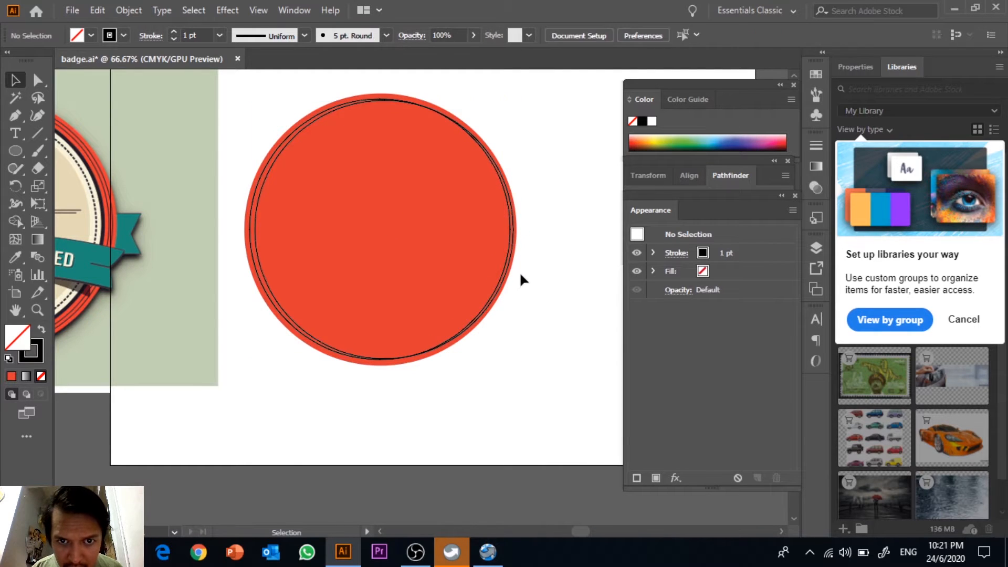
left_click(514, 297)
mouse_move(514, 358)
left_mouse_down()
mouse_move(522, 360)
mouse_move(506, 350)
left_mouse_up()
left_click(517, 351)
Nudge the inner outline circle down until its gap to the outer outline looks even, then deselect it
left_click(493, 271)
key("Down")
key("Down")
key("Down")
key("Down")
key("Down")
key("Down")
key("Down")
key("Down")
key("Down")
key("Down")
key("Down")
key("Down")
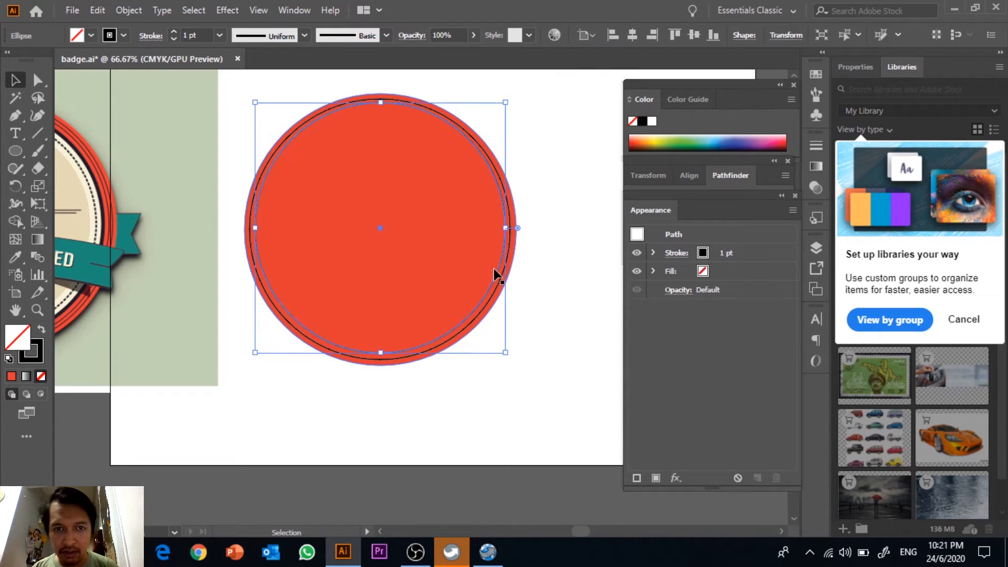
left_click(541, 284)
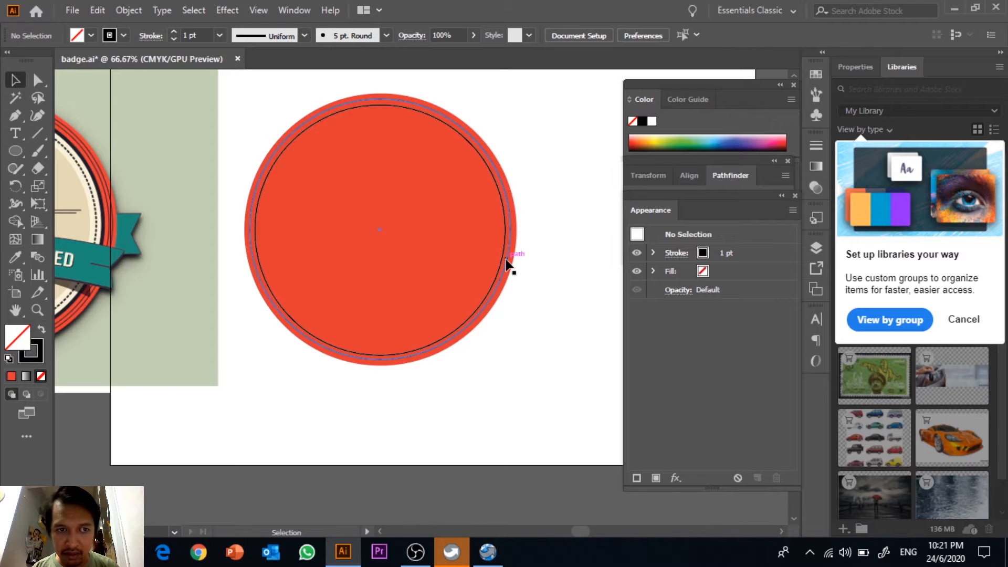
left_click(507, 264)
left_click(550, 310)
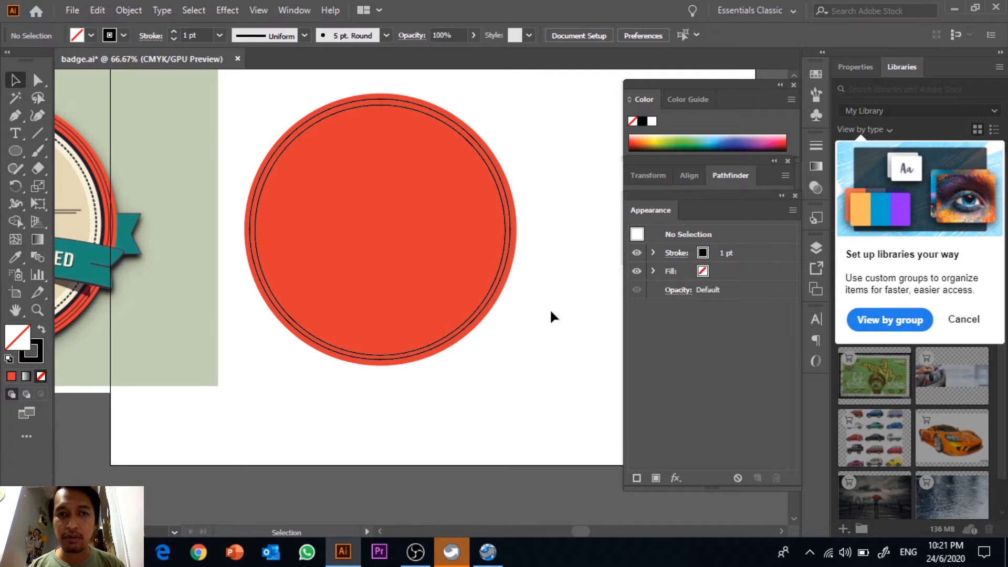
Select the red circle with both outline circles and centre them horizontally on the artboard
left_click_drag(575, 299, 440, 170)
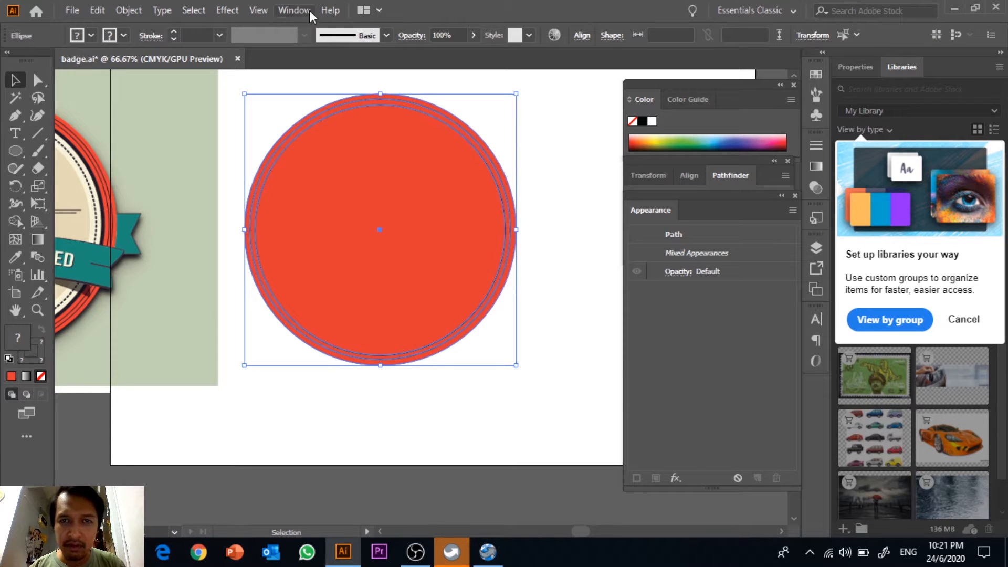
left_click(581, 35)
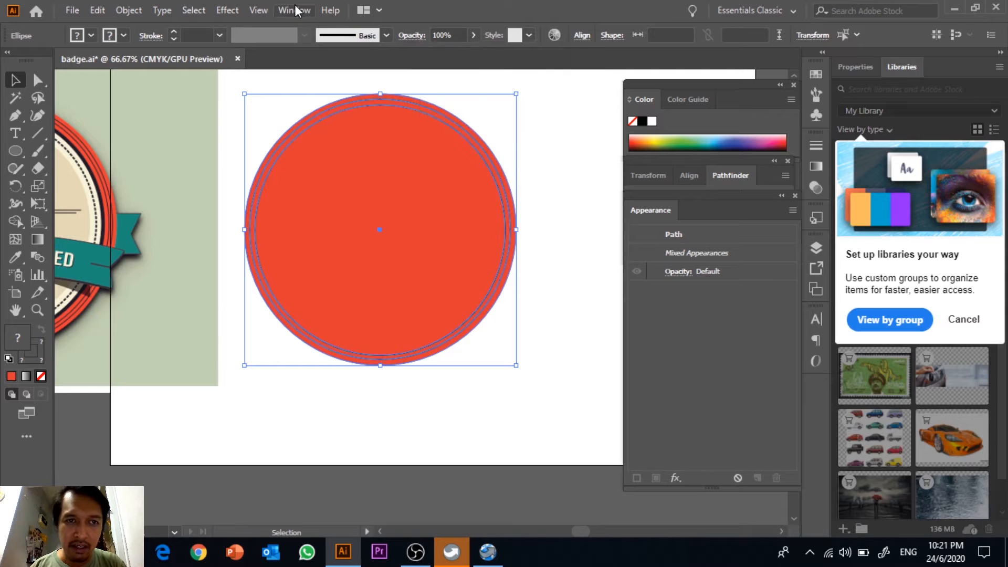
left_click(294, 10)
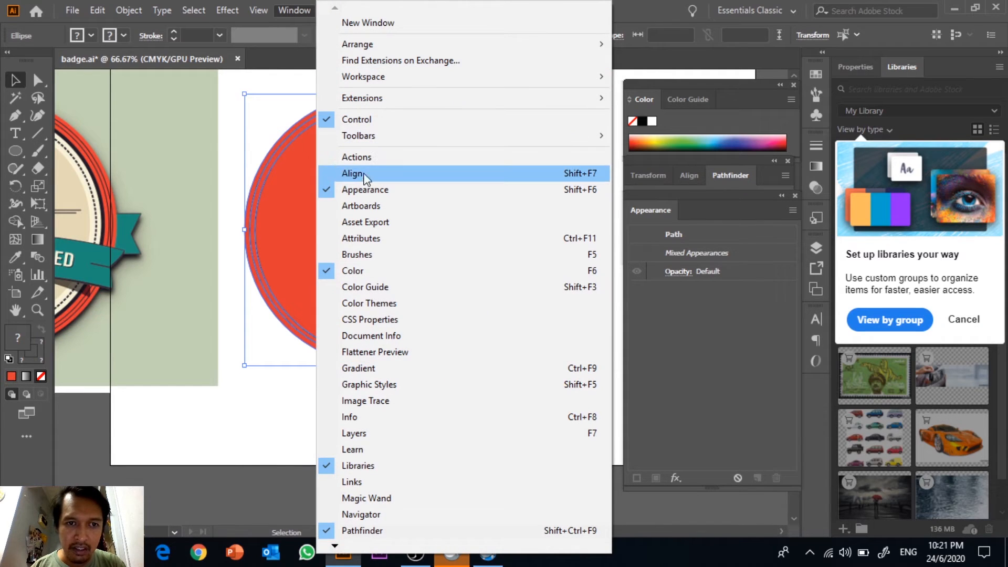
left_click(635, 4)
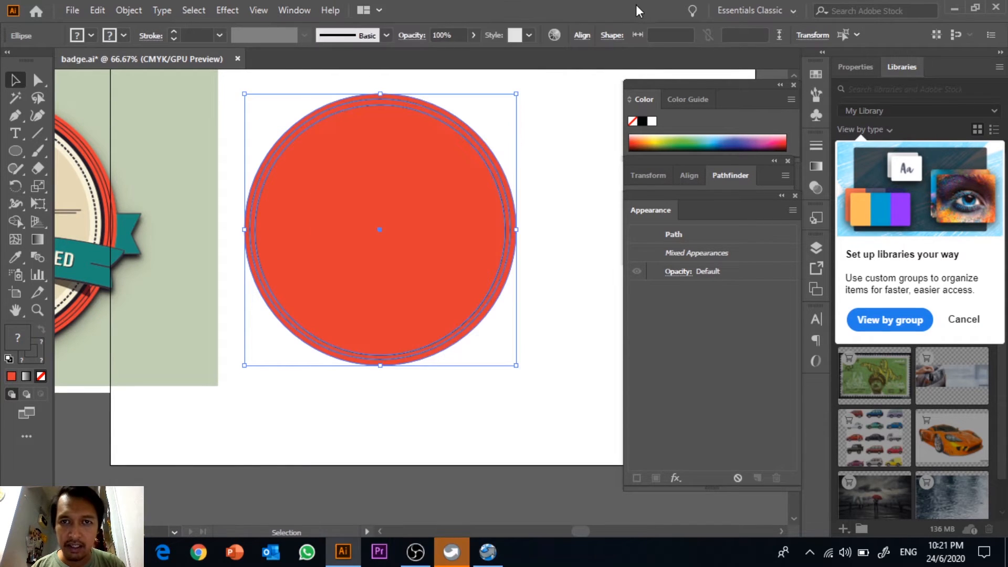
left_click(582, 37)
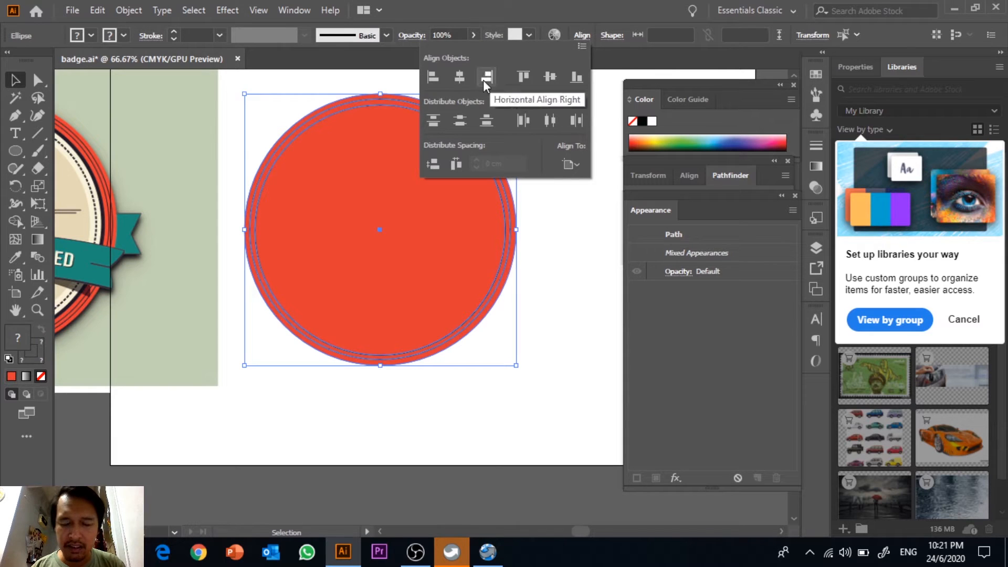
left_click(458, 81)
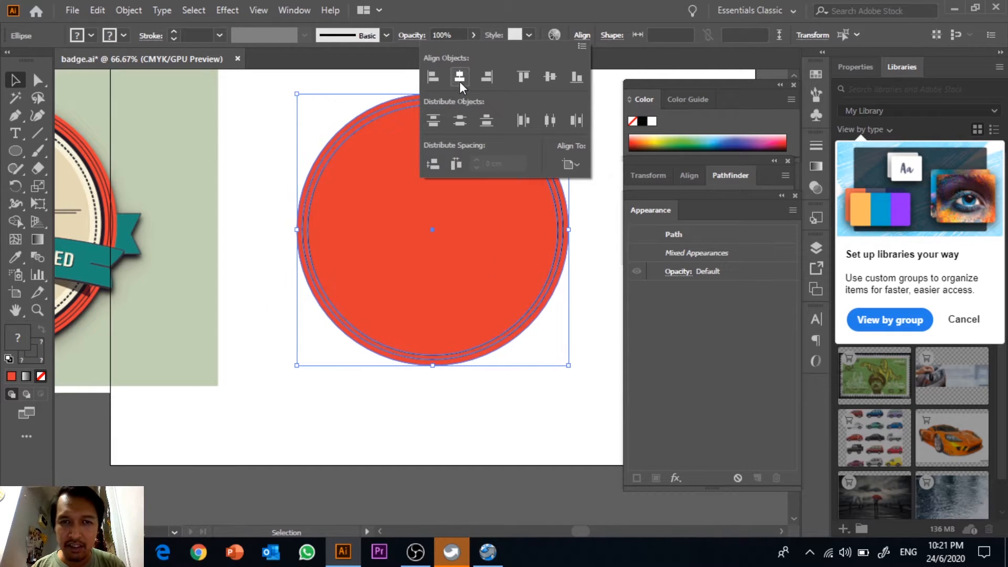
Switch alignment to Align to Selection, centre the three circles vertically on one another, and deselect them
left_click(576, 165)
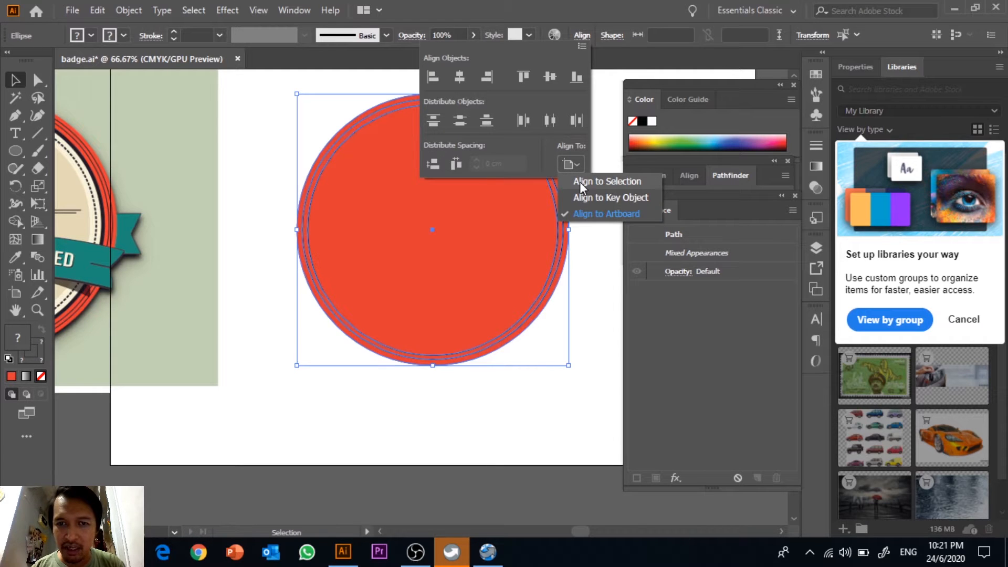
left_click(580, 182)
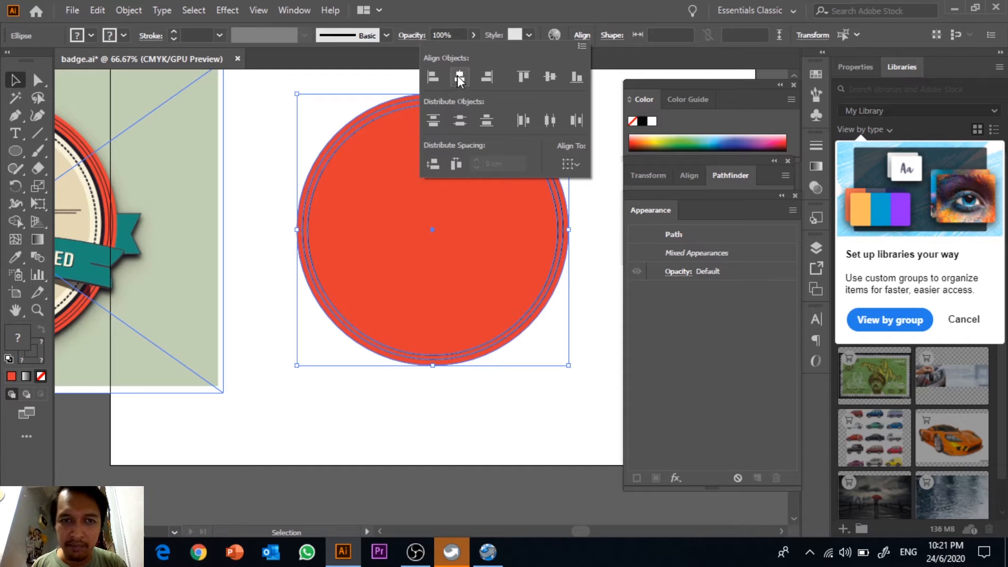
left_click(546, 78)
left_click(587, 379)
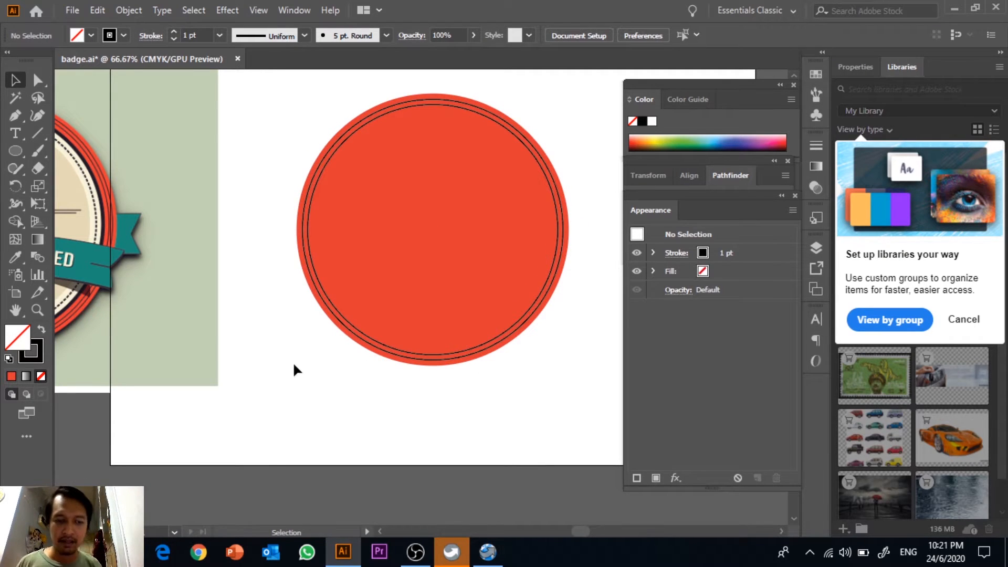
left_click_drag(308, 342, 390, 320)
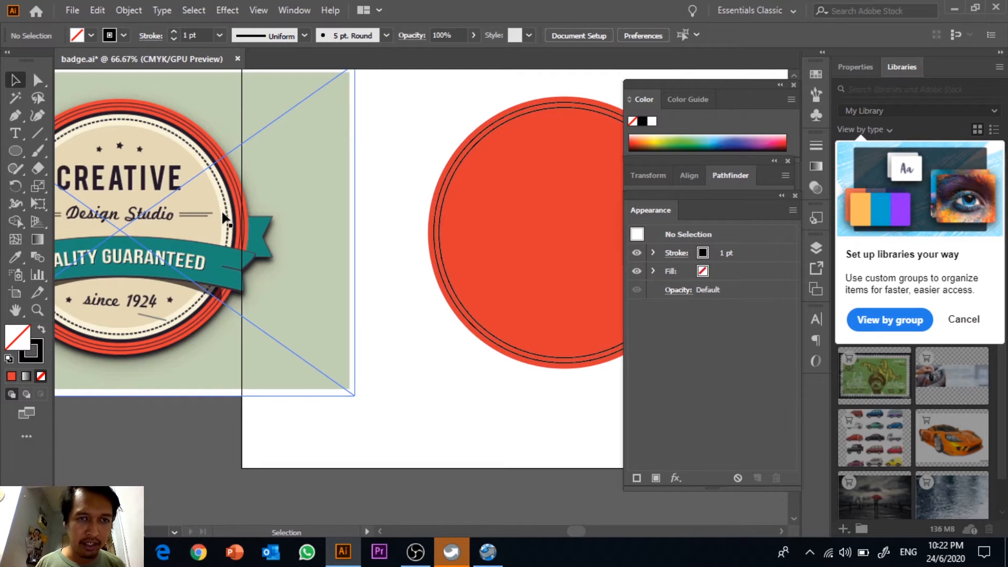
Draw a third unfilled circle on the red base and enlarge it to sit just inside the two outline rings
left_click_drag(335, 212, 196, 224)
left_click_drag(21, 147, 75, 184)
left_click_drag(337, 173, 532, 365)
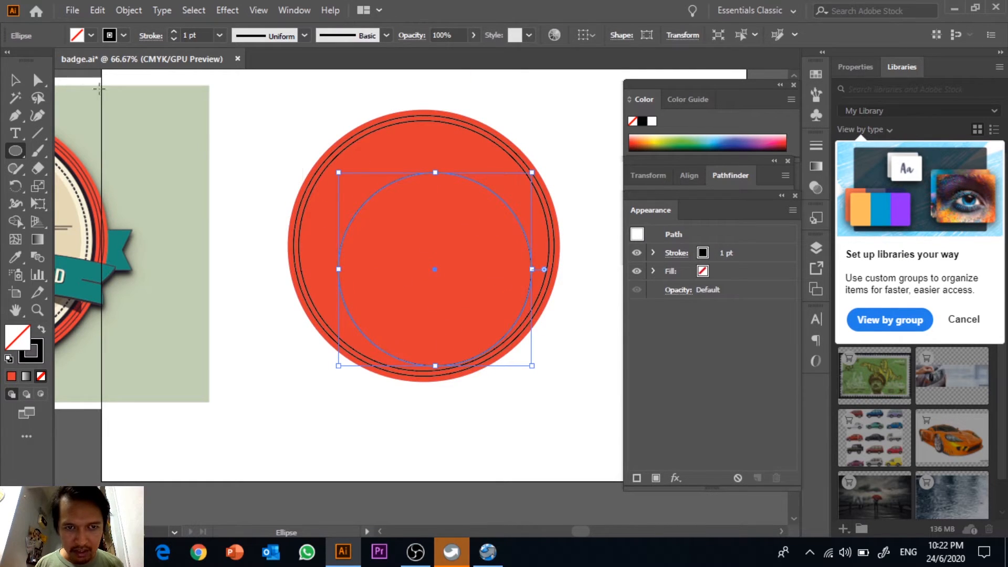
key("v")
left_click_drag(338, 172, 305, 139)
left_click_drag(533, 139, 542, 128)
left_click(561, 126)
Set the innermost circle's stroke weight to 3 pt and deselect it
left_click(528, 199)
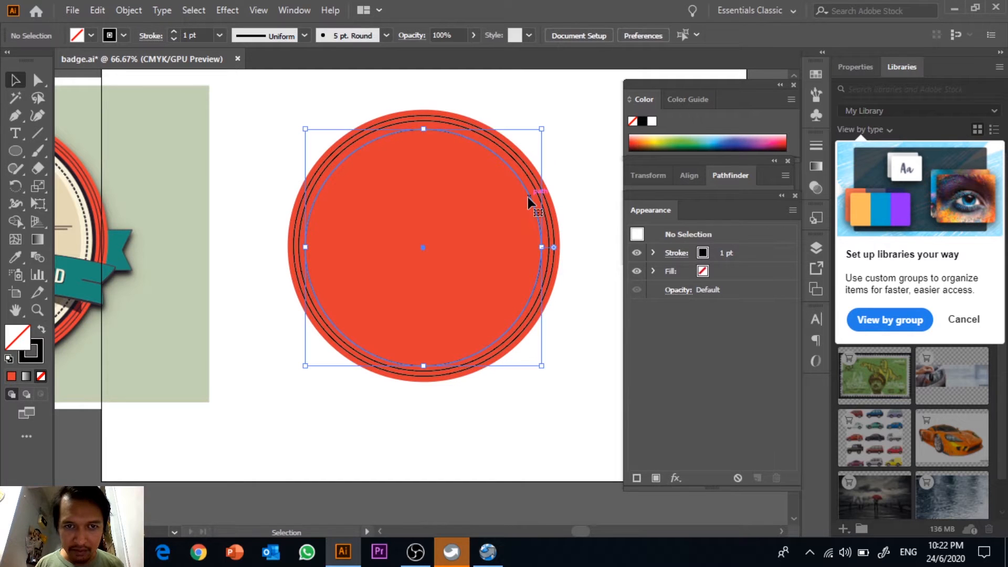
left_click(174, 32)
left_click(174, 33)
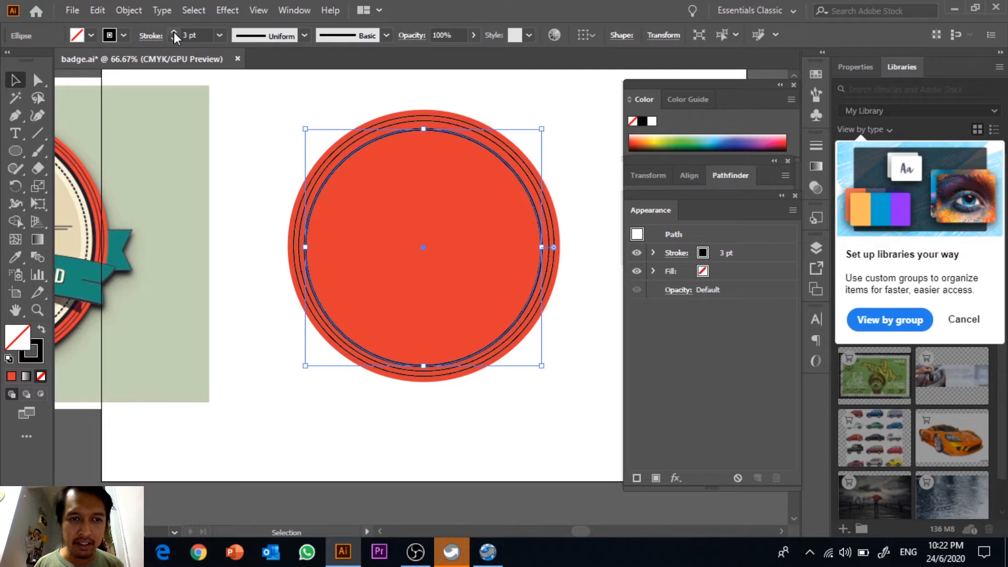
left_click(577, 112)
Fill the innermost circle with the beige sampled from the centre of the reference badge using the Eyedropper
left_click(531, 204)
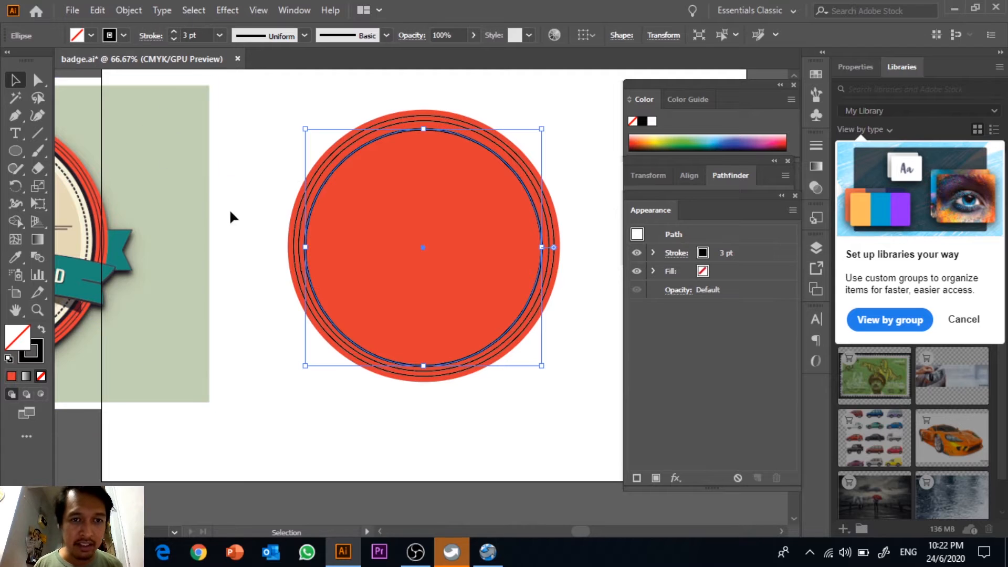
left_click_drag(229, 218, 377, 179)
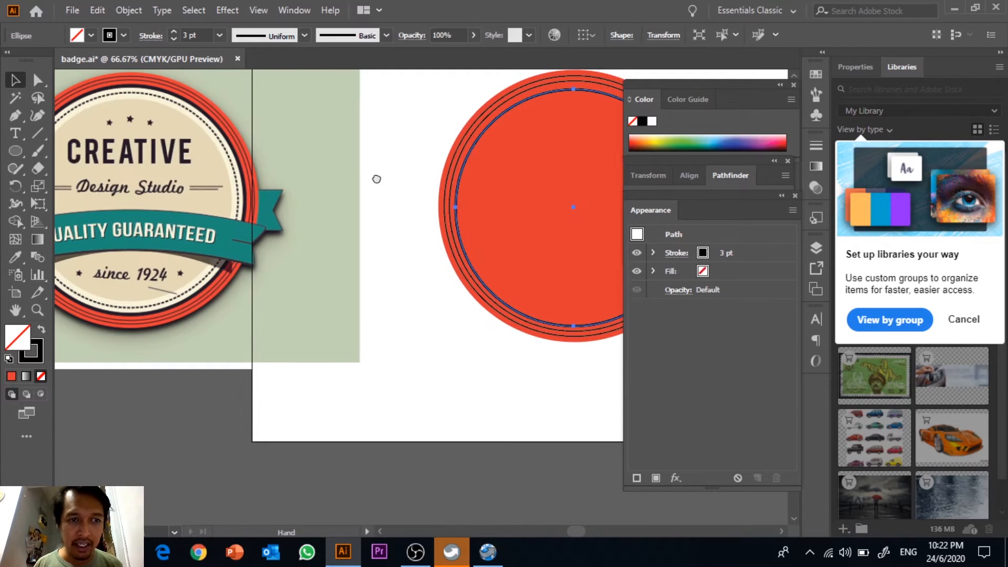
left_click(24, 254)
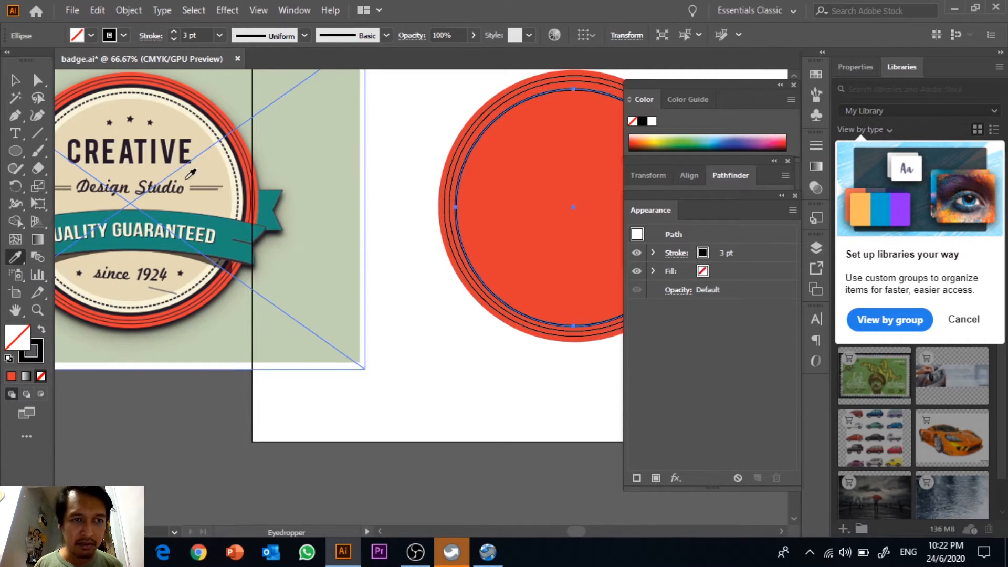
left_click(209, 163)
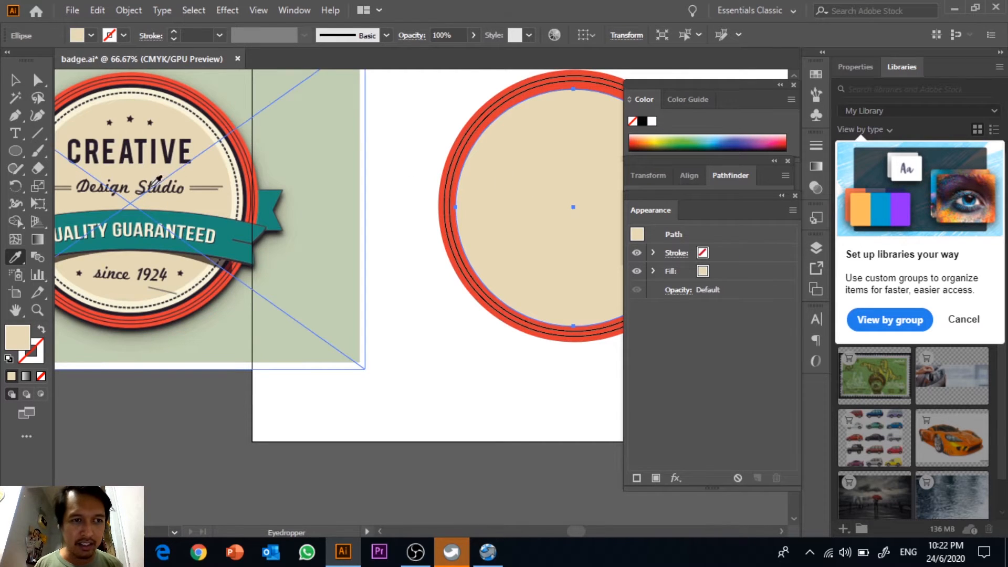
Give the beige circle a black stroke with a weight of 3 pt and deselect it
left_click(110, 36)
left_click(42, 60)
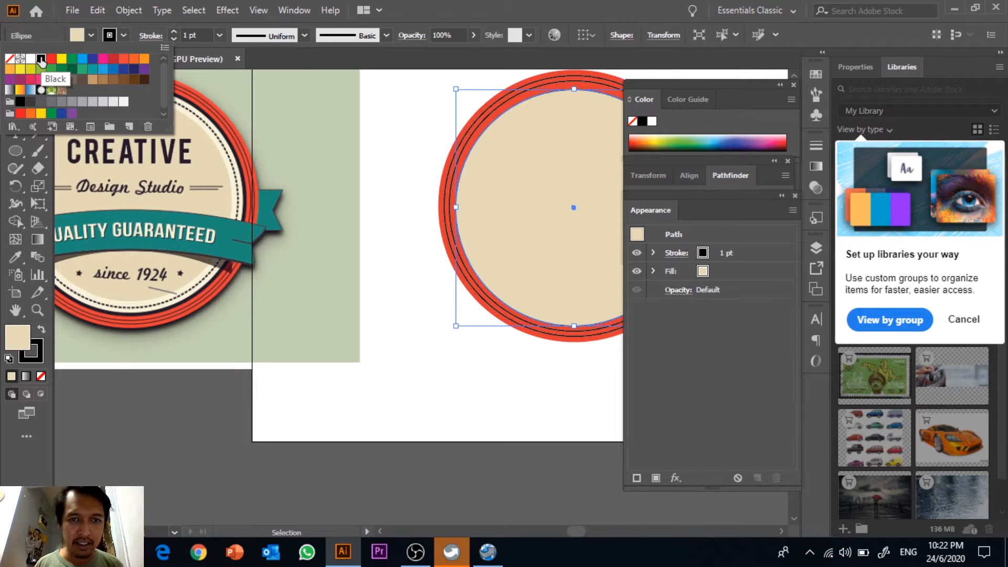
left_click(173, 31)
left_click(172, 30)
left_click(172, 30)
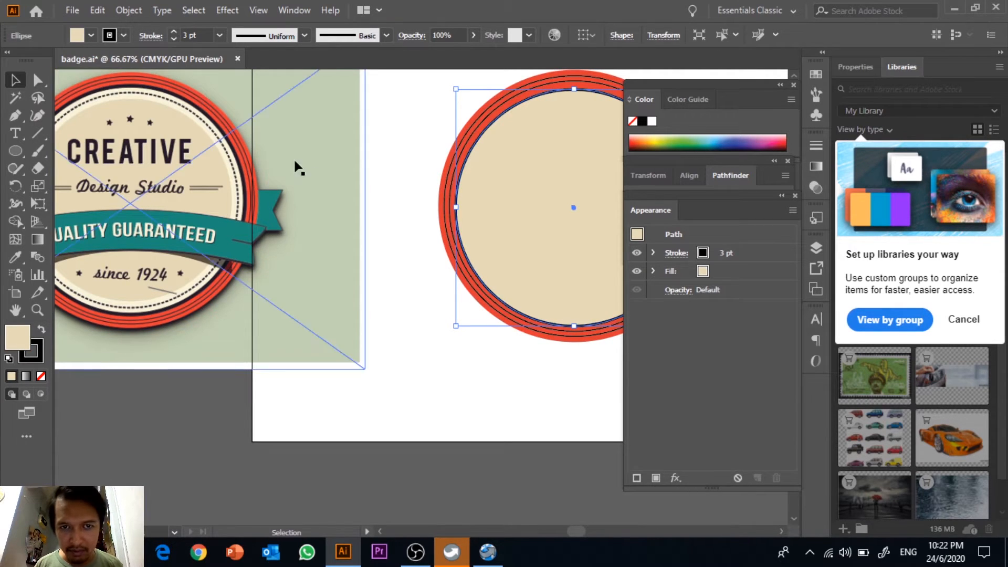
left_click(394, 172)
Select all the badge circles, centre them horizontally and vertically on one another, and deselect them
left_click_drag(438, 318, 342, 349)
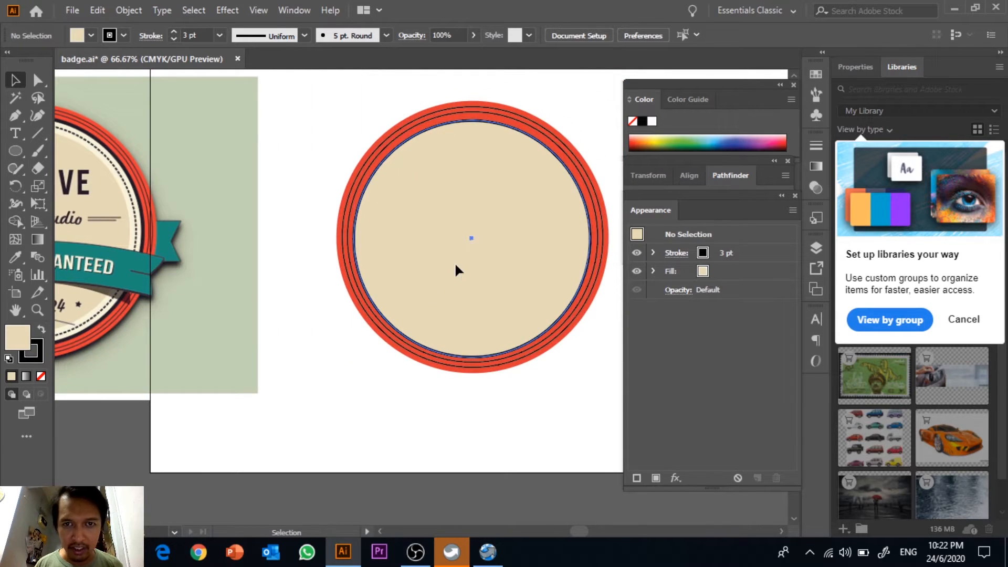
left_click(455, 108)
left_click(465, 90)
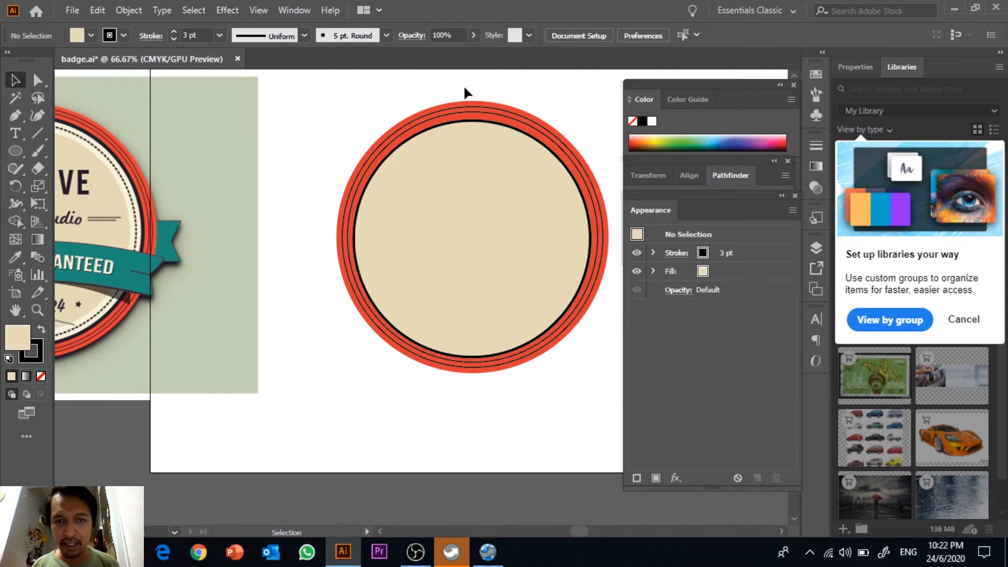
left_click_drag(488, 88, 502, 387)
left_click(582, 36)
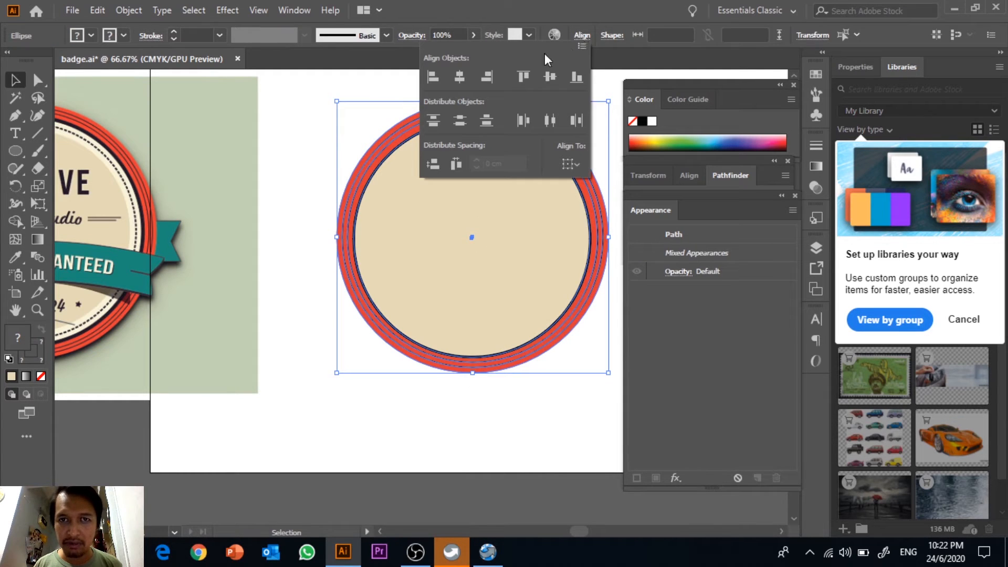
left_click(464, 79)
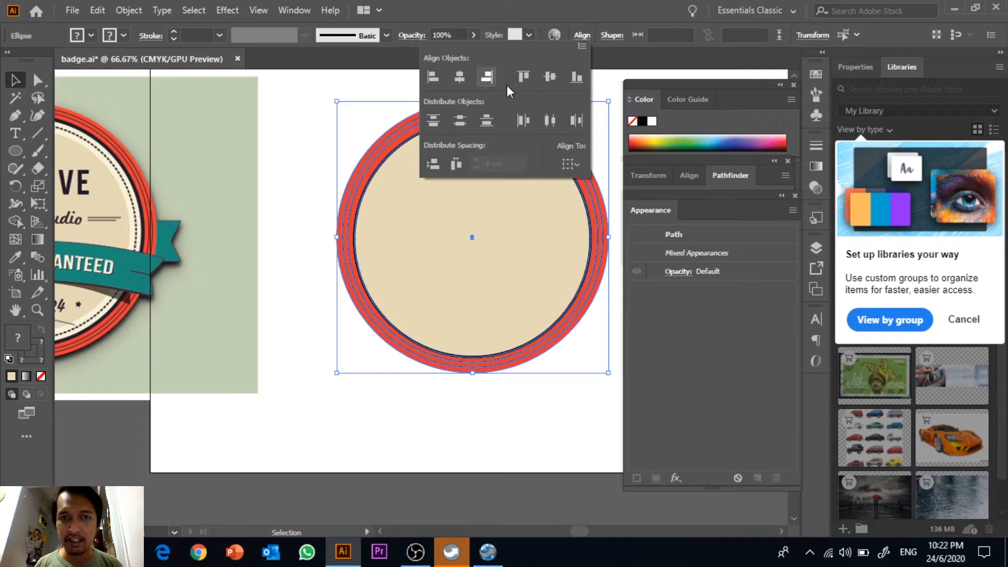
left_click(544, 81)
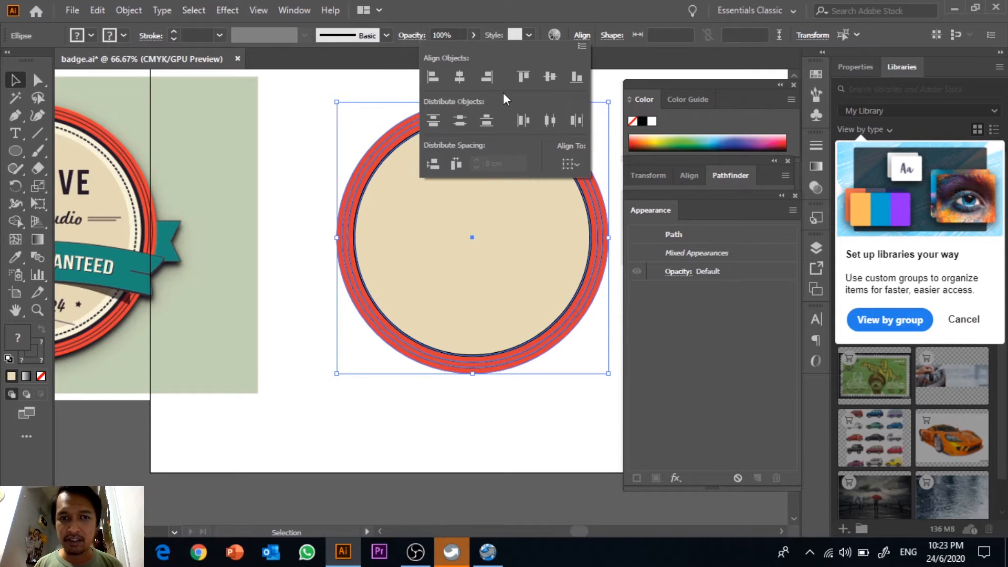
left_click(290, 116)
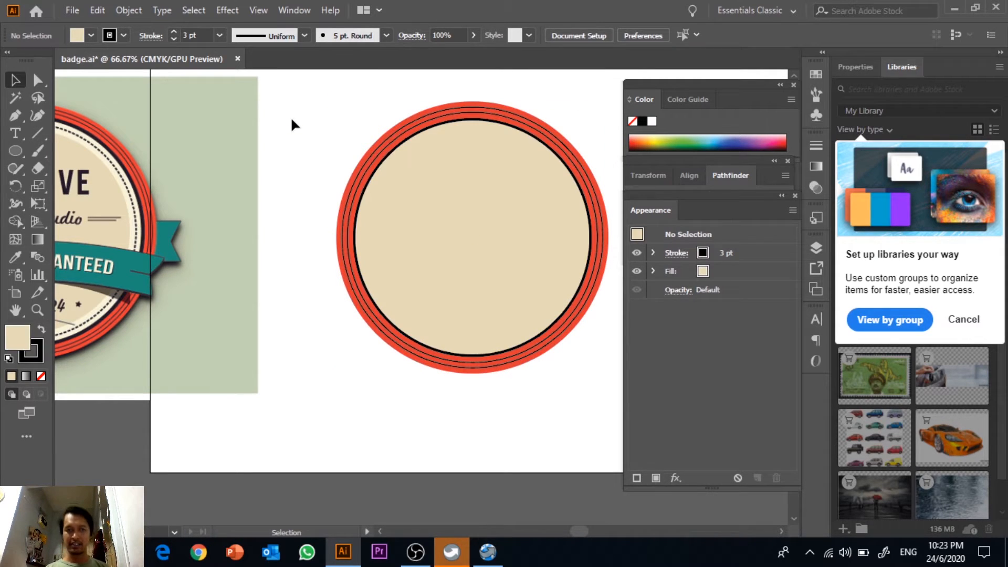
Draw a new circle with no fill and a 3 pt black stroke inside the beige area
left_click_drag(313, 222, 420, 184)
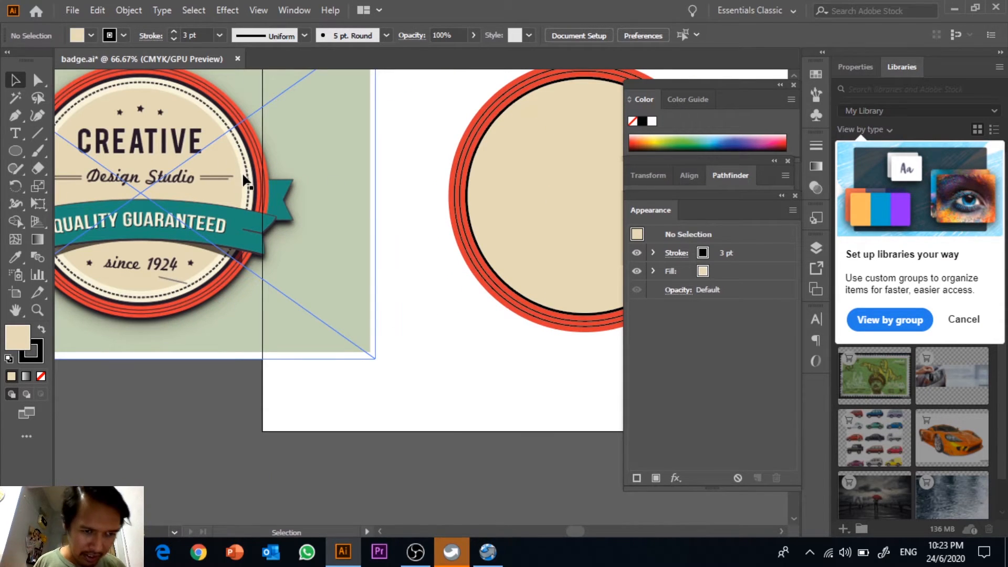
left_click_drag(441, 214, 273, 281)
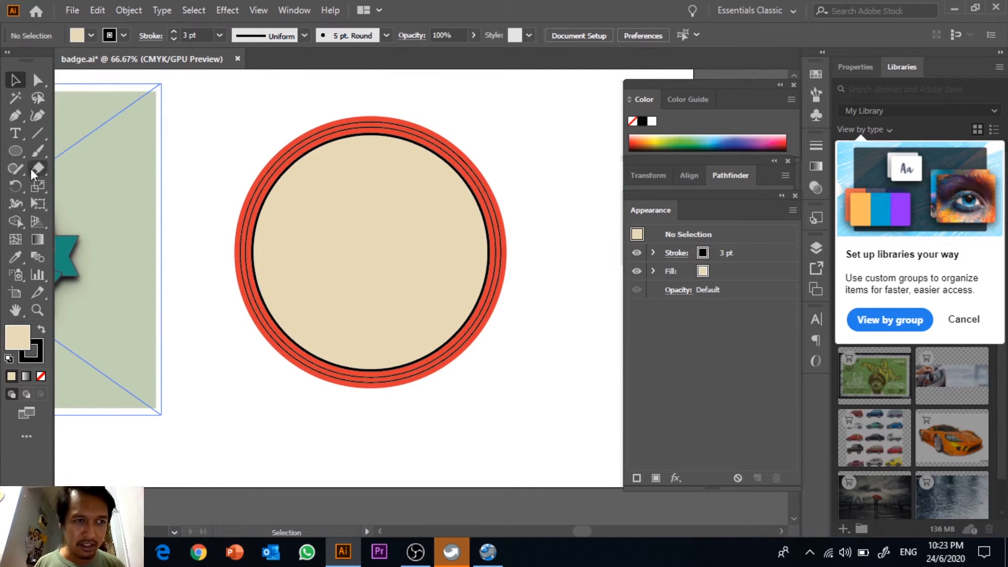
left_click_drag(16, 153, 69, 184)
left_click(90, 36)
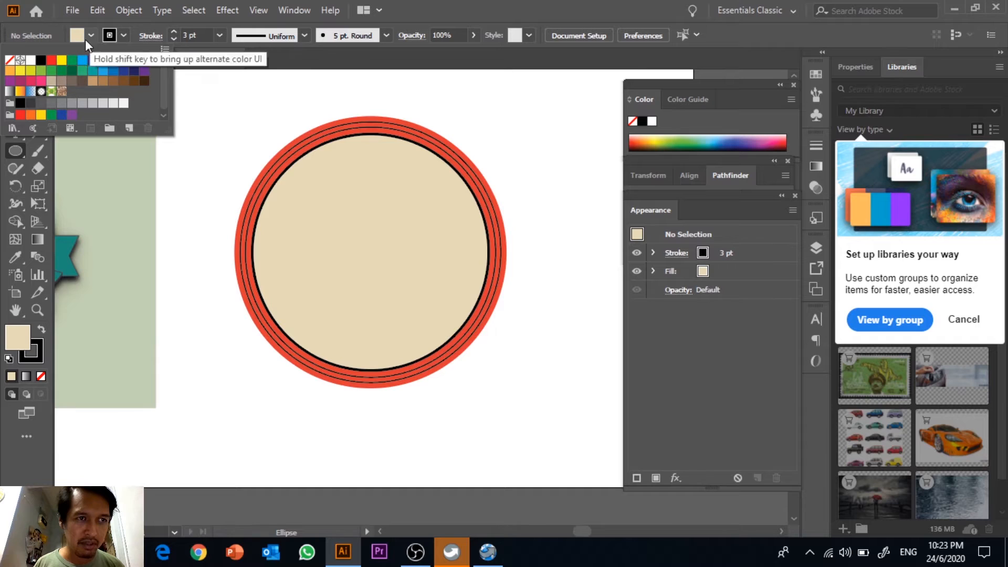
left_click(9, 61)
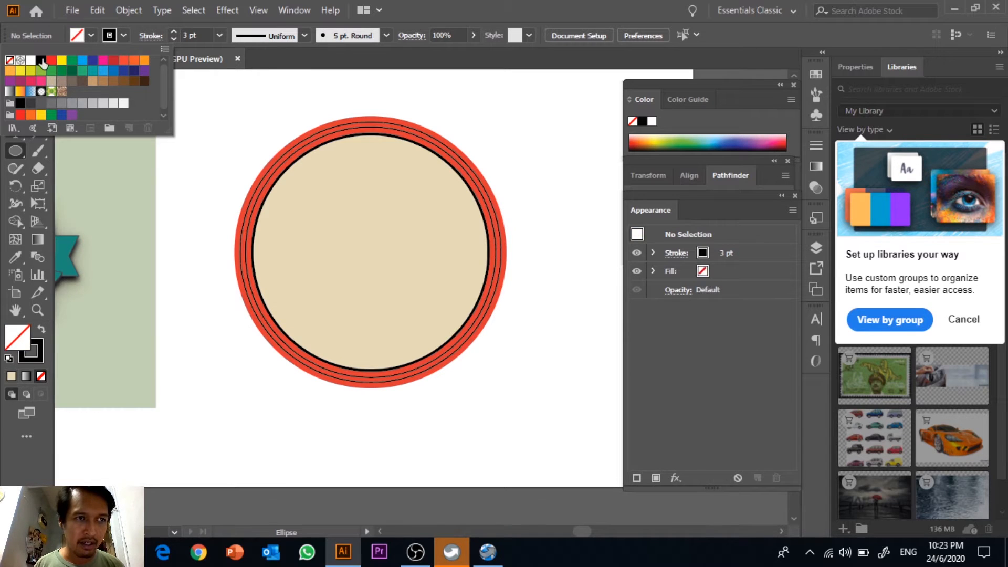
left_click(493, 6)
left_click_drag(300, 202, 417, 356)
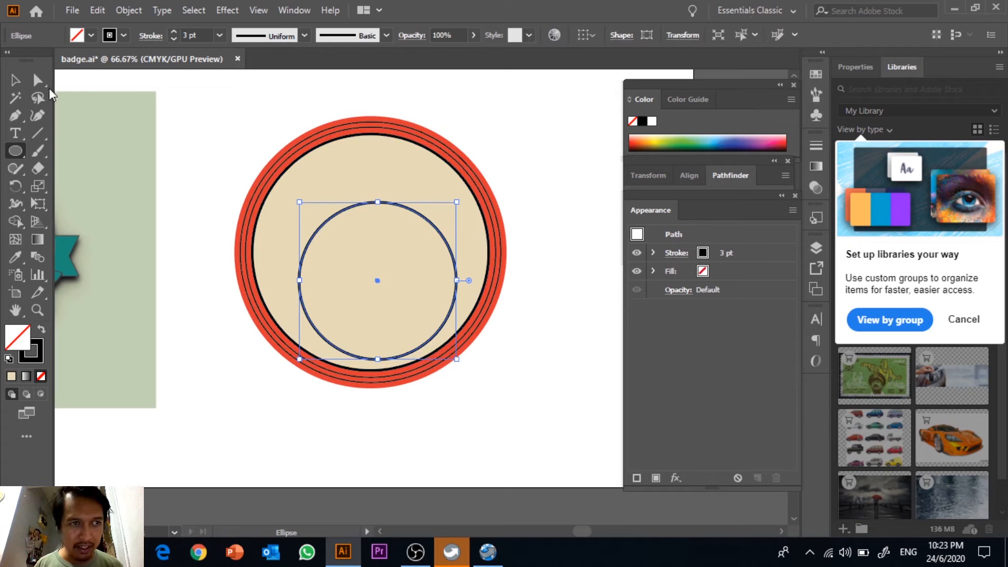
Enlarge the new circle to fit just inside the beige circle's edge and nudge it left towards the centre
key("v")
left_click_drag(457, 202, 484, 174)
left_click_drag(298, 172, 272, 145)
key("Left")
key("Left")
key("Left")
key("Left")
key("Left")
key("Left")
key("Left")
key("Left")
key("Left")
key("Left")
key("Left")
key("Left")
key("Left")
key("Left")
key("Left")
key("Left")
key("Left")
key("Left")
key("Left")
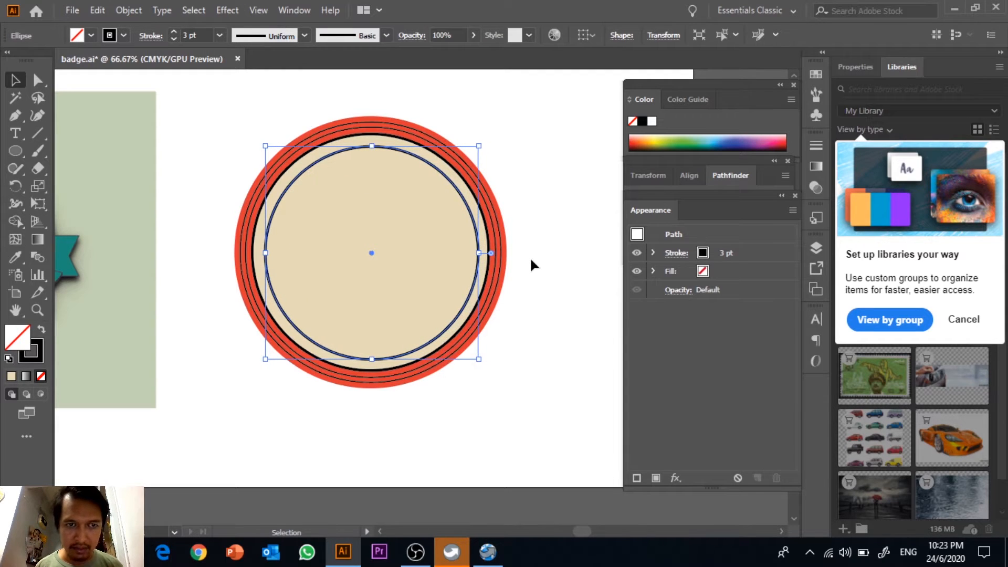
Reduce the new inner circle's stroke weight to 1 pt and deselect it
key("space")
left_click_drag(377, 352, 578, 316)
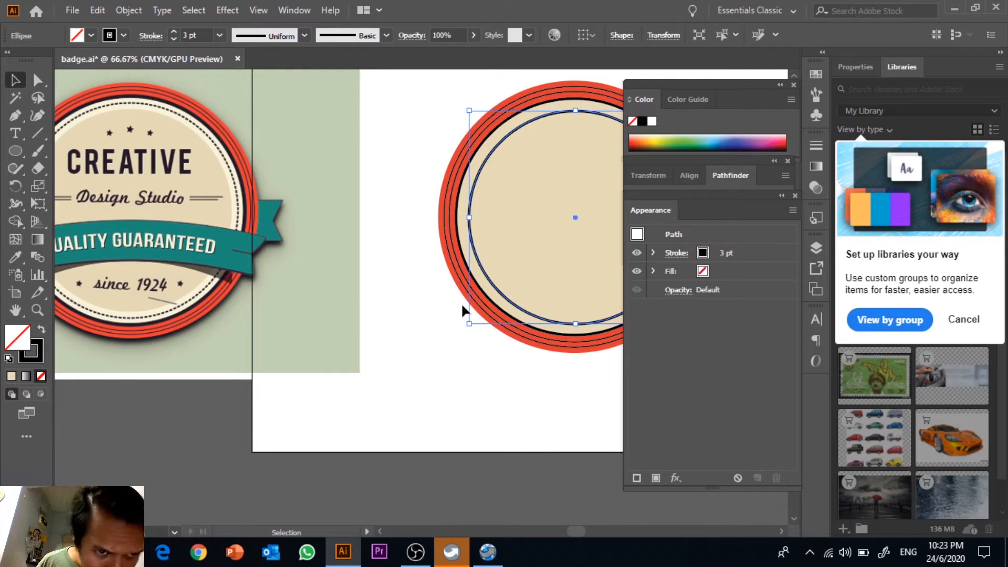
key("space")
left_click_drag(511, 342, 431, 336)
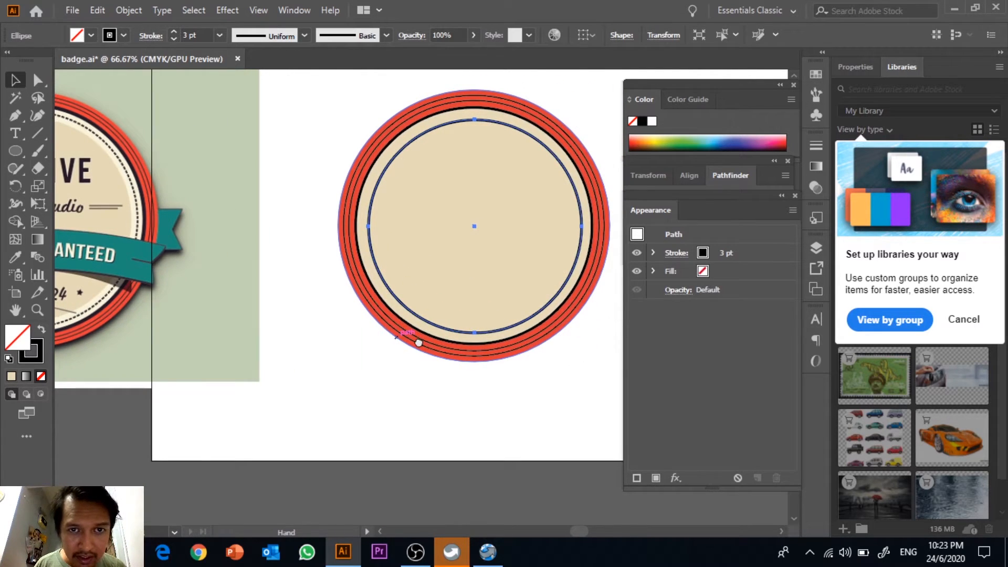
left_click(173, 40)
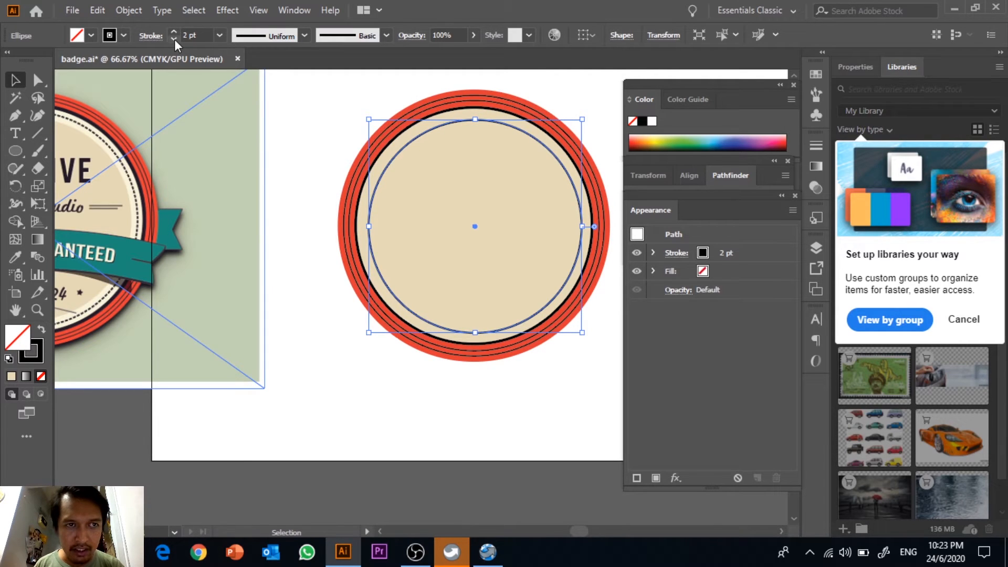
left_click(174, 40)
left_click(317, 311)
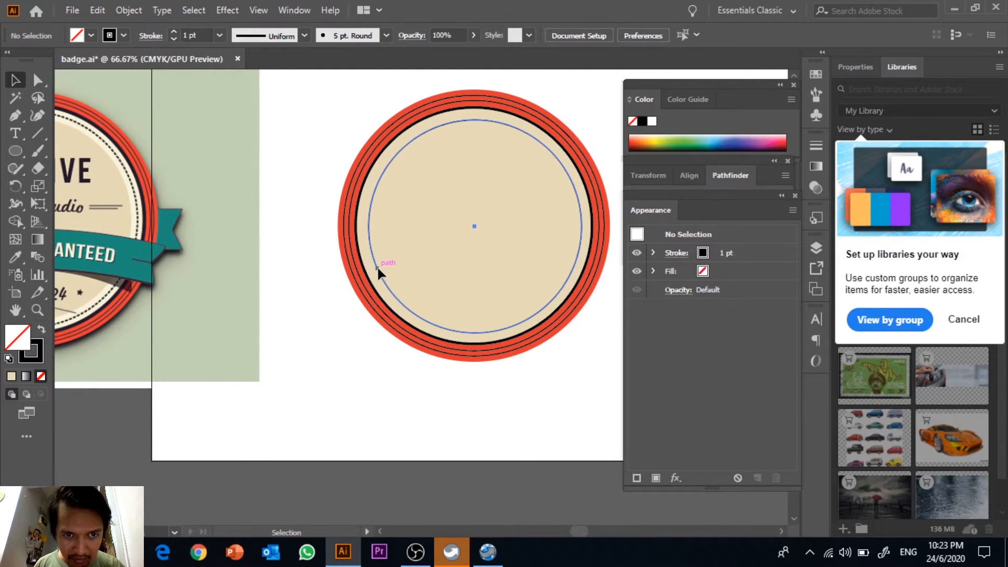
Select the thin inner circle and nudge it slightly up and to the right to centre it
left_click(377, 266)
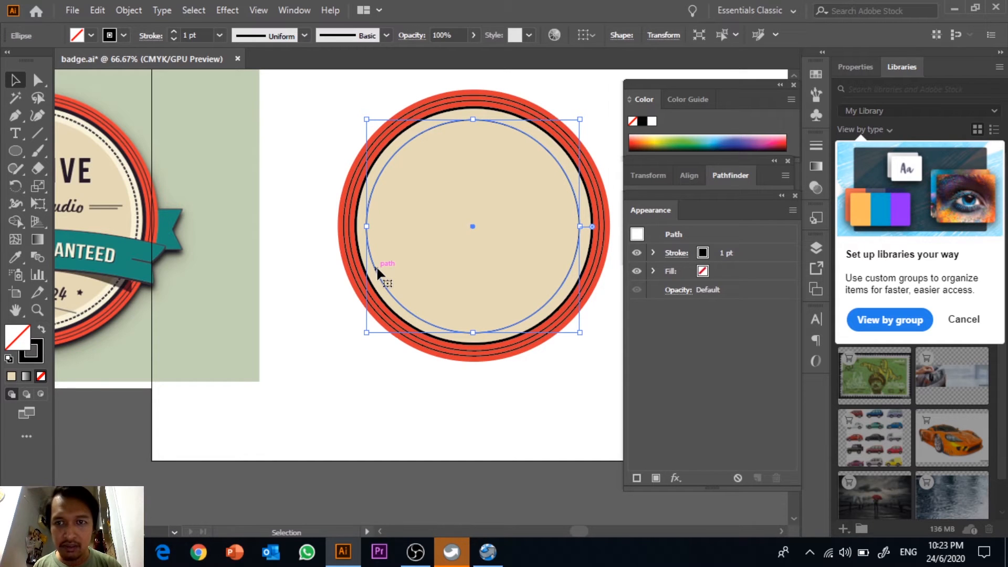
key("Up")
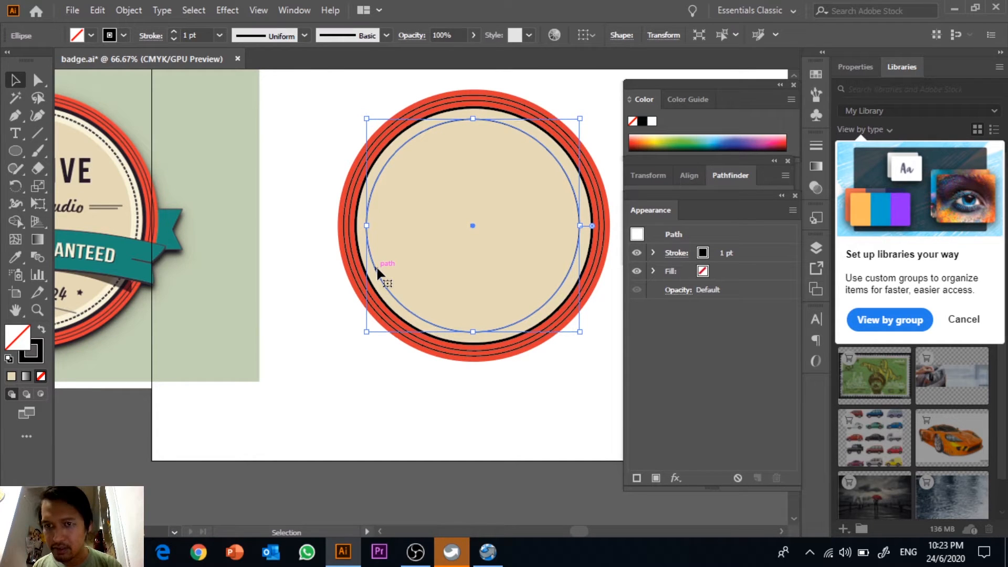
key("Right")
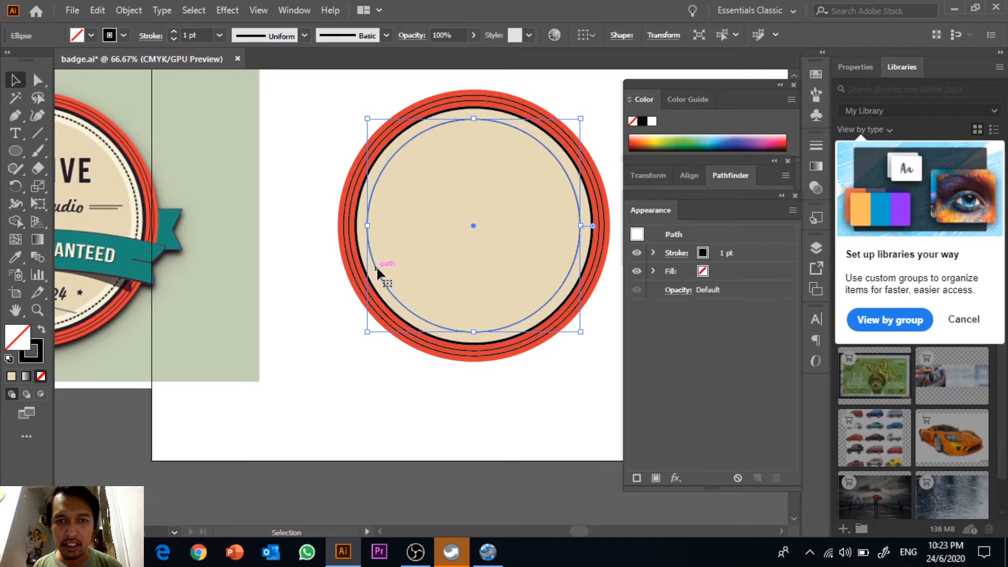
Turn the thin inner circle's stroke into a dashed line with a 12 pt dash and deselect it
left_click(815, 143)
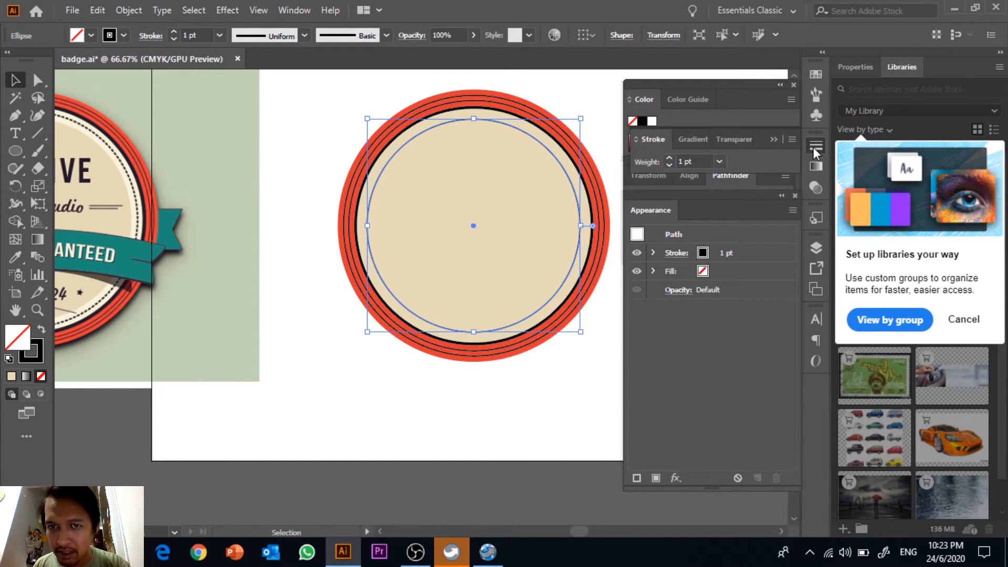
left_click(635, 139)
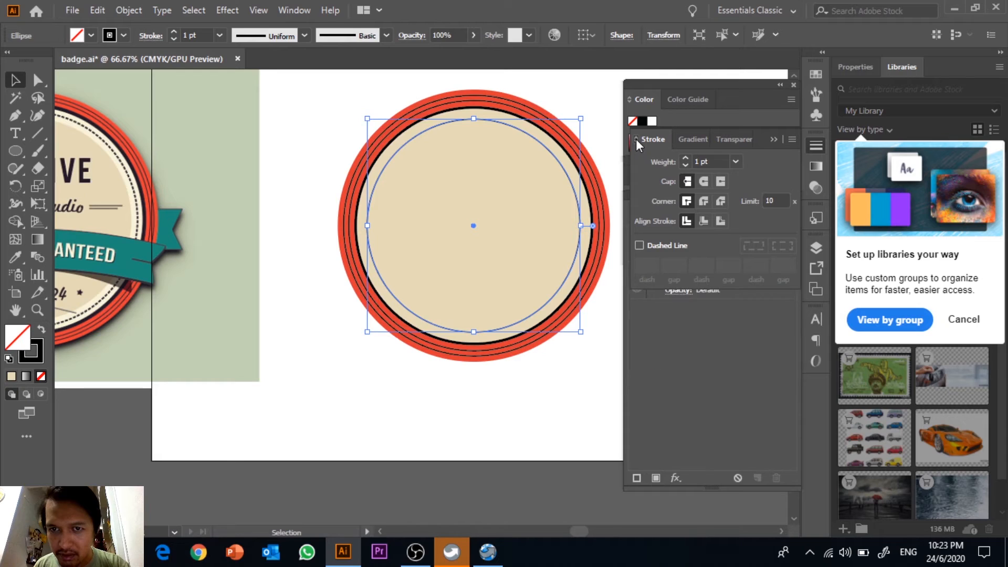
left_click(640, 245)
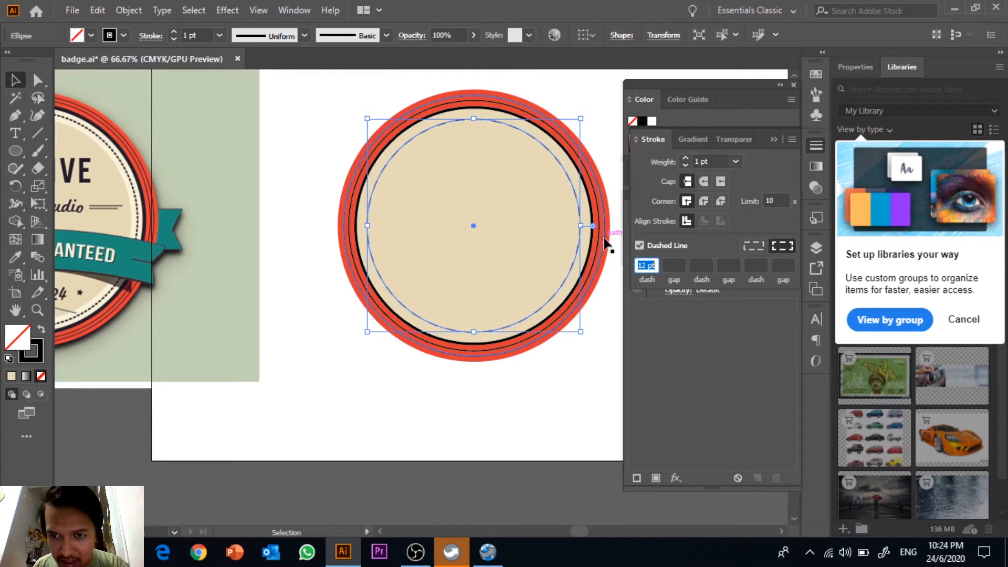
left_click(339, 202)
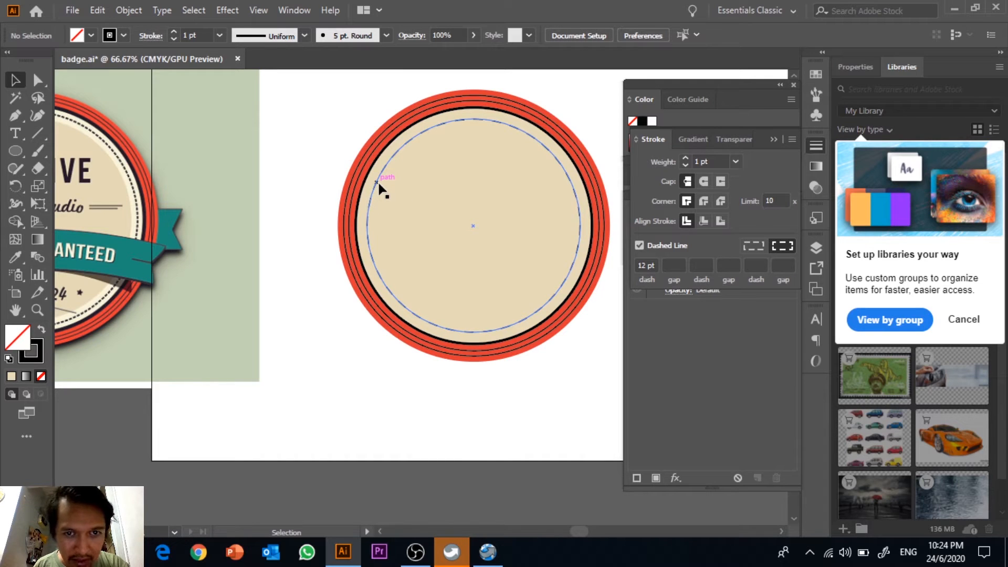
left_click(419, 199)
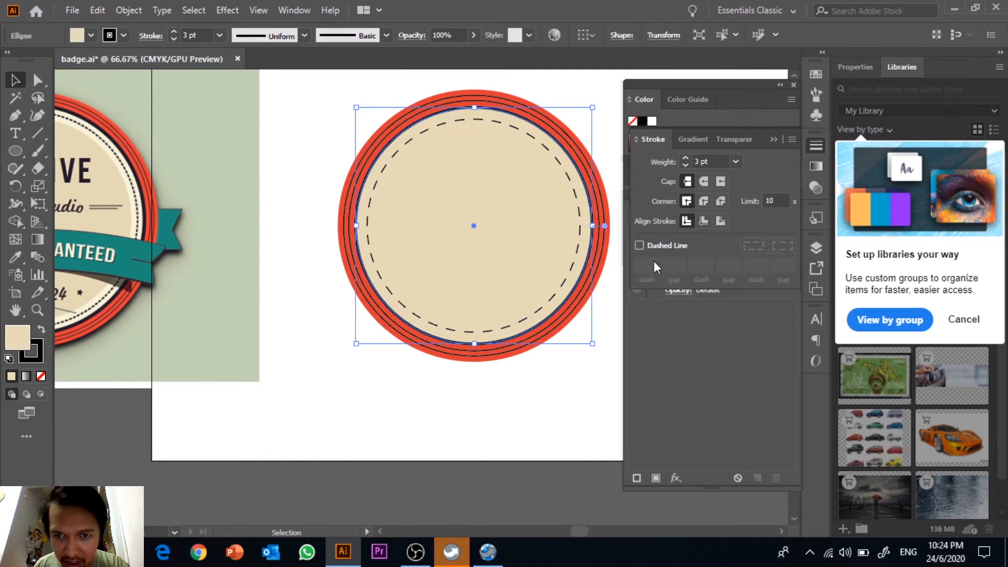
left_click(639, 245)
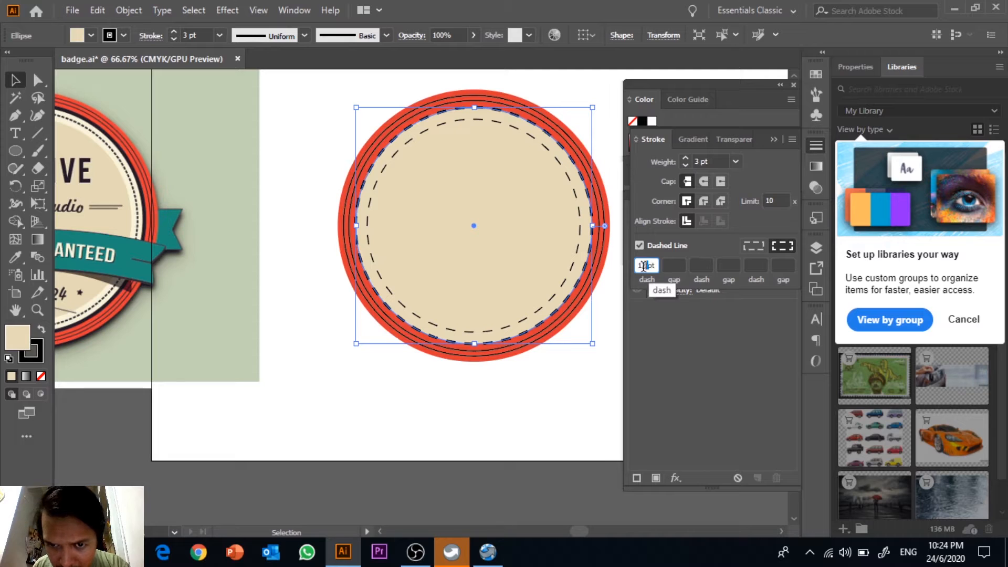
type("4")
key("Return")
key("ctrl+z")
key("ctrl+z")
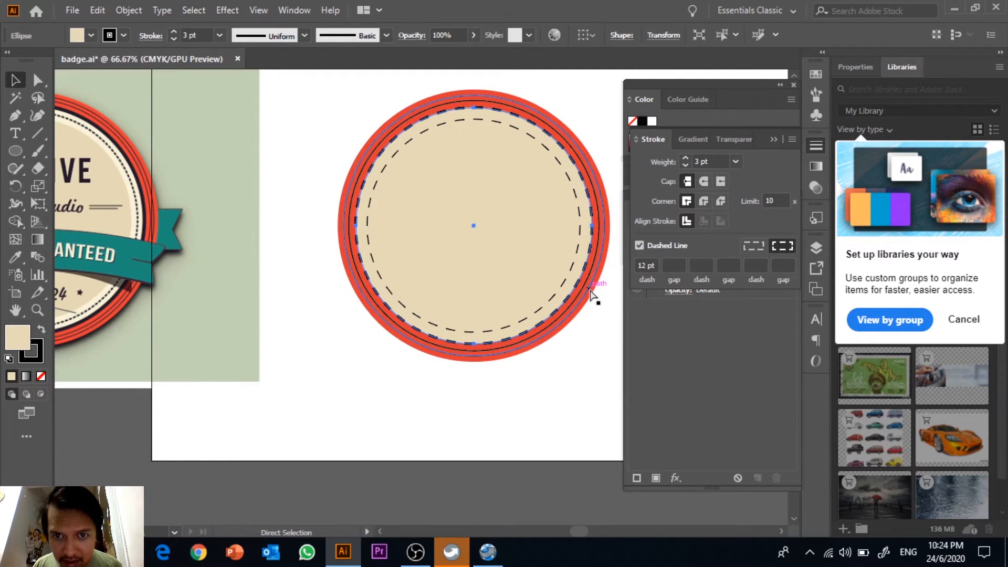
key("ctrl+z")
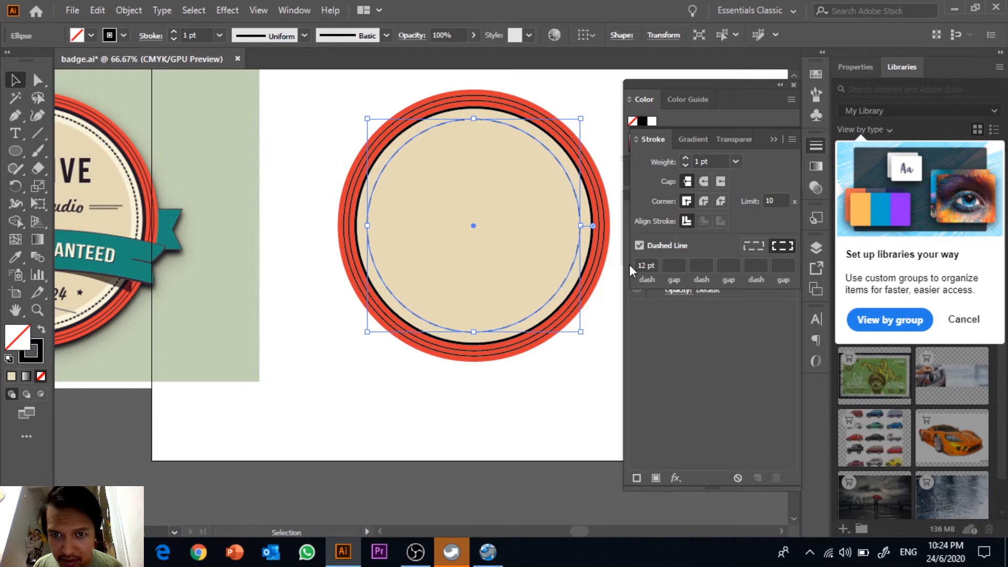
Set the dashed inner ring's dash length to 4 pt and deselect it
double_click(647, 264)
type("4")
key("Return")
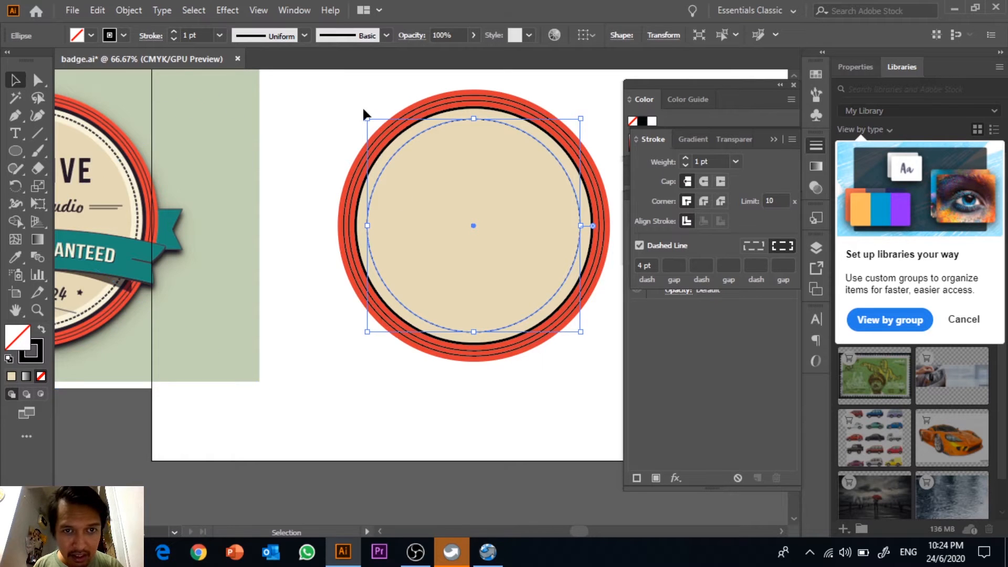
left_click(341, 97)
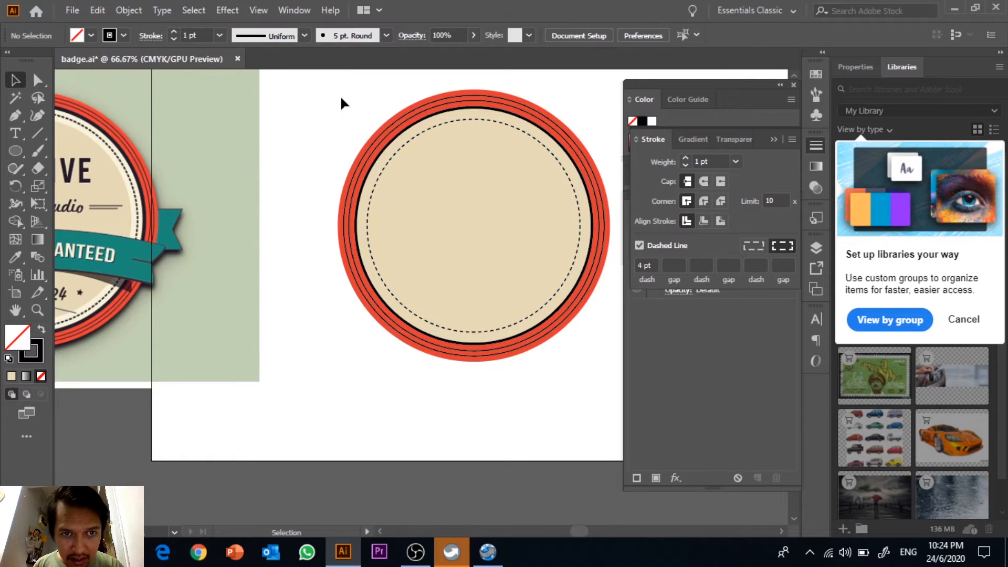
Give the dashed inner ring's stroke round caps and deselect it
left_click(404, 143)
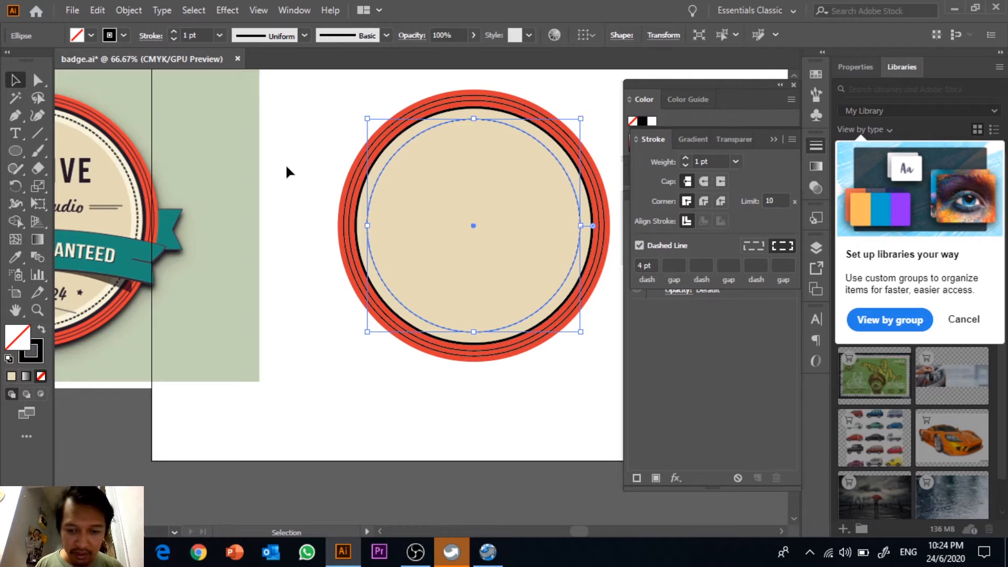
key("ctrl+plus")
key("ctrl+plus")
scroll(404, 221, "right", 5)
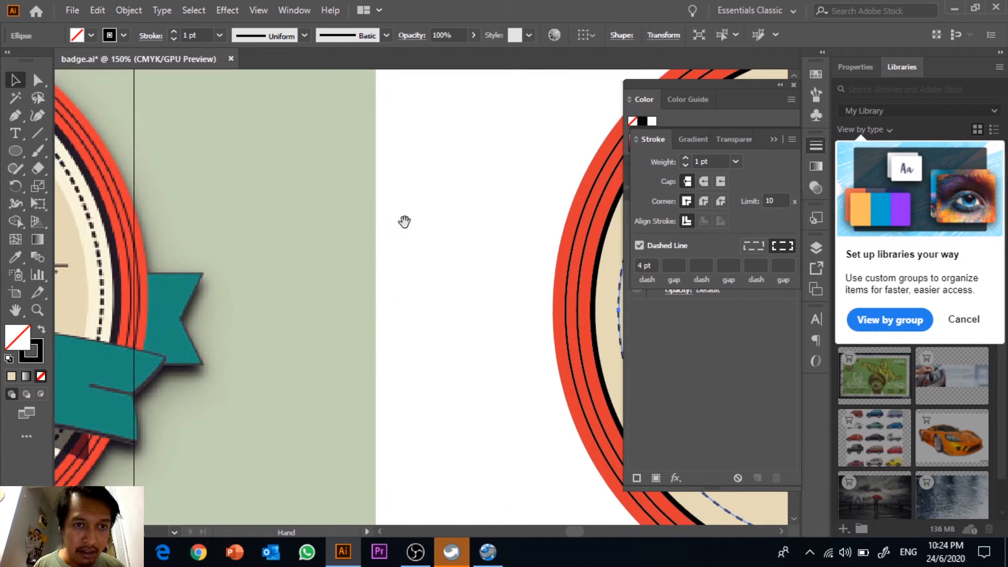
scroll(428, 228, "right", 10)
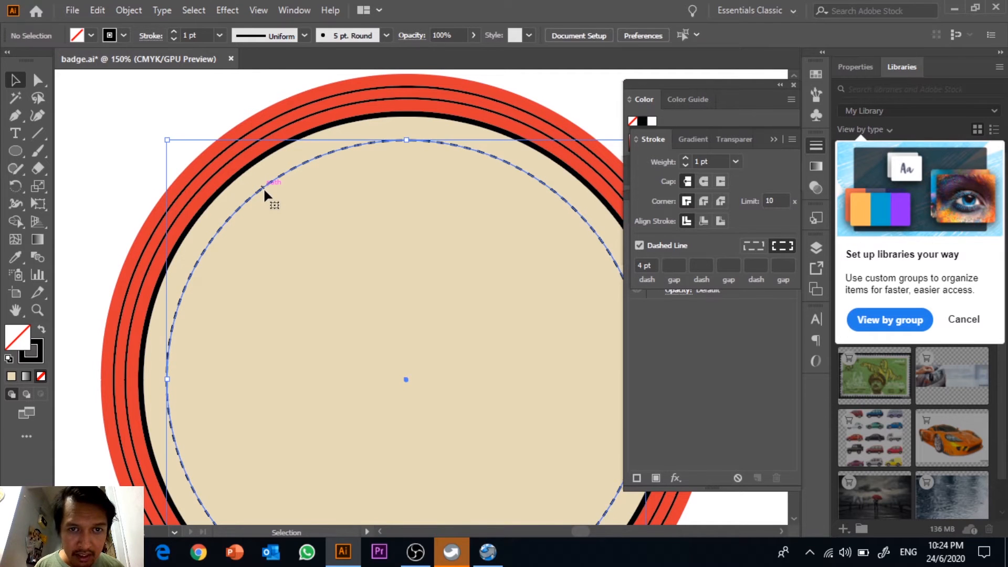
key("a")
key("ctrl+minus")
key("v")
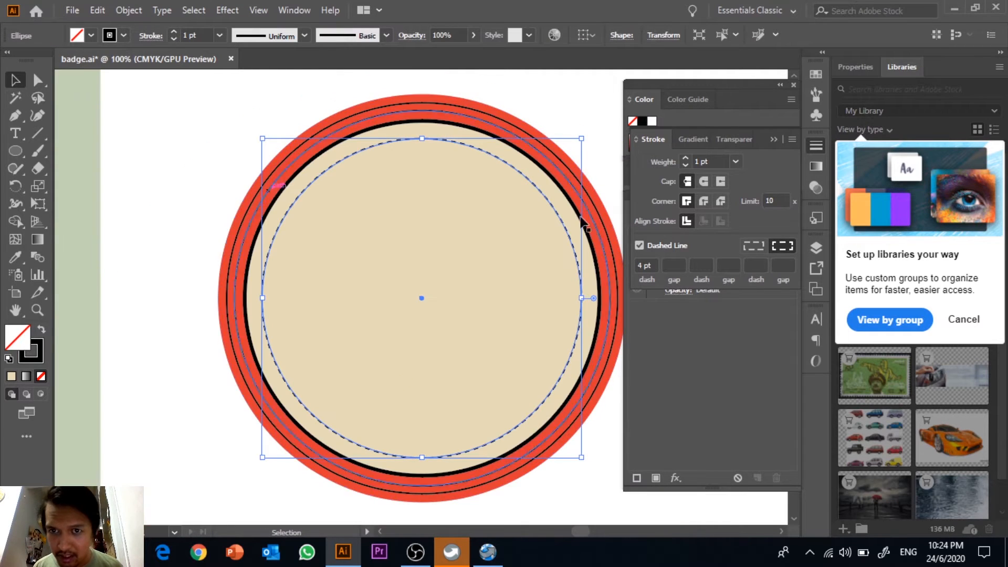
left_click(704, 182)
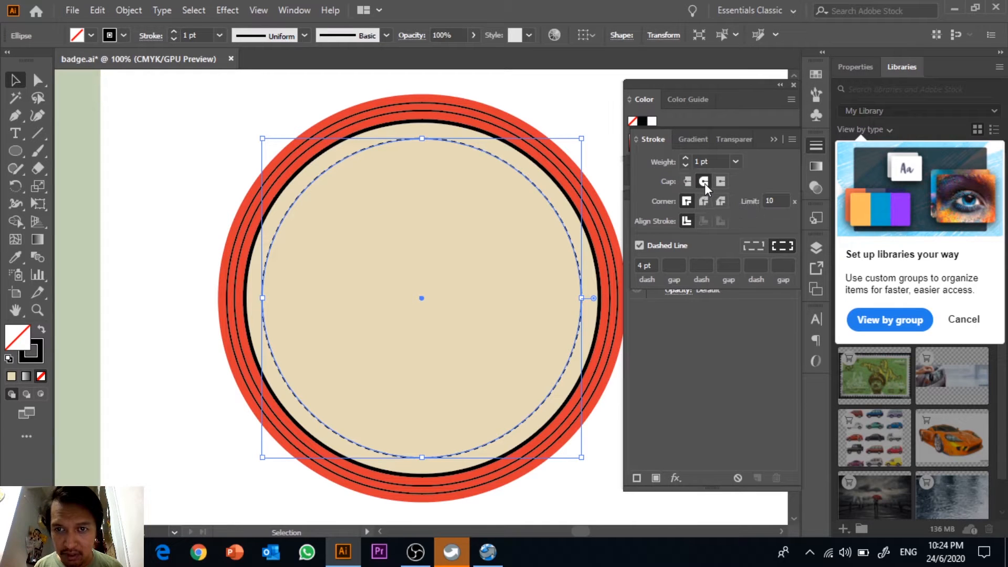
left_click(188, 149)
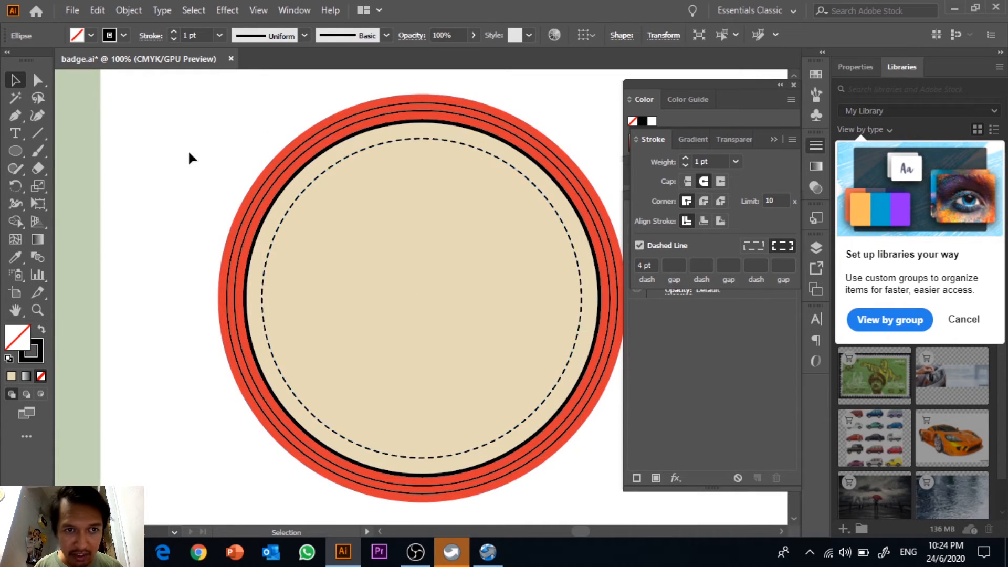
left_click(312, 186)
left_click(313, 188)
left_click(214, 123)
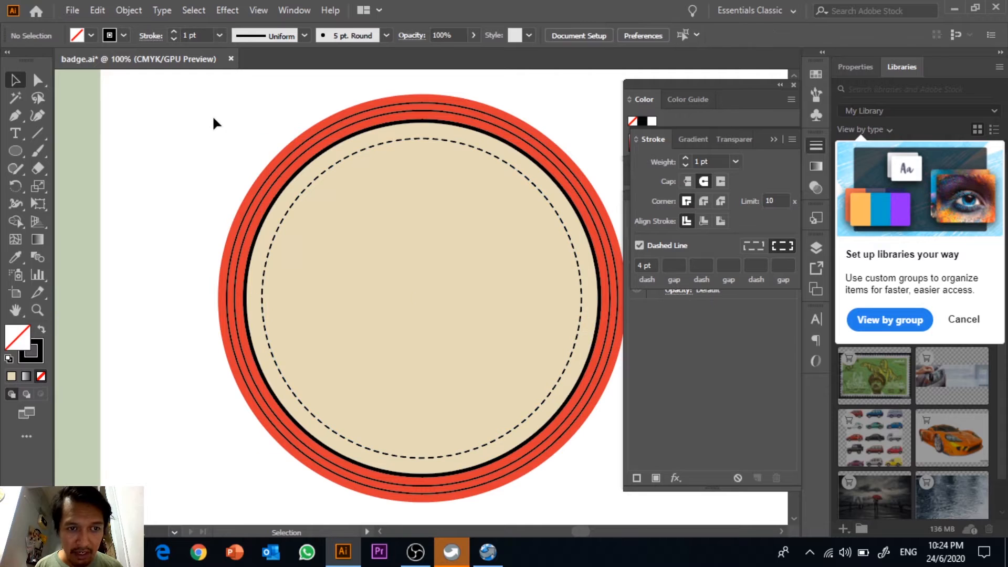
Select all the circles of the new badge, align them on their vertical centres and deselect them
key("ctrl+minus")
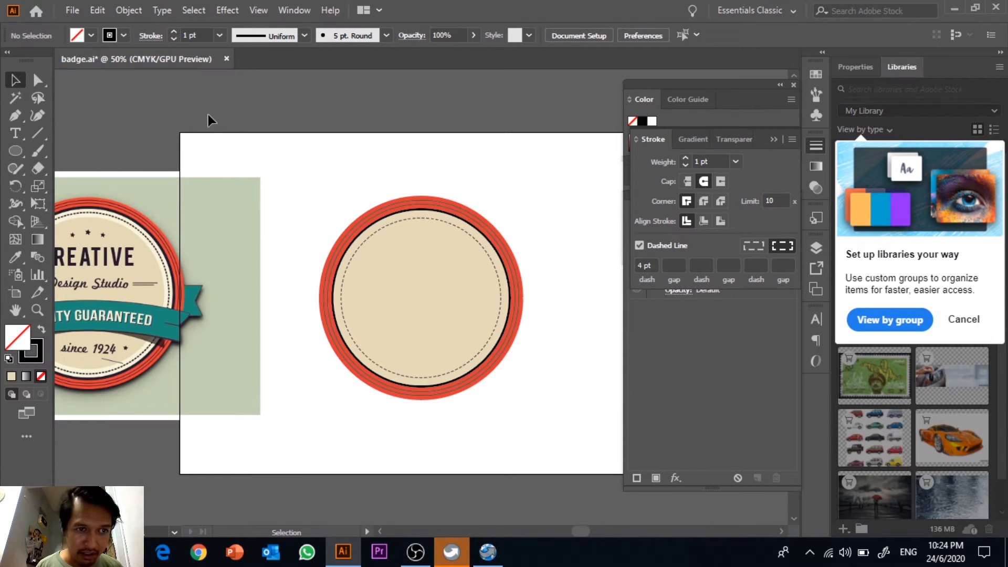
left_click_drag(414, 149, 462, 429)
left_click(581, 36)
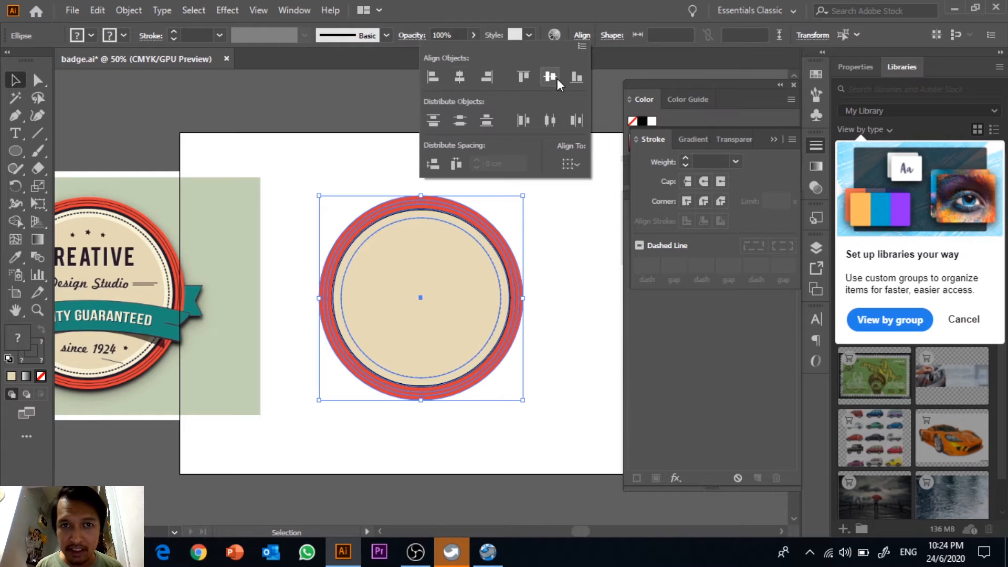
left_click(554, 76)
left_click(565, 255)
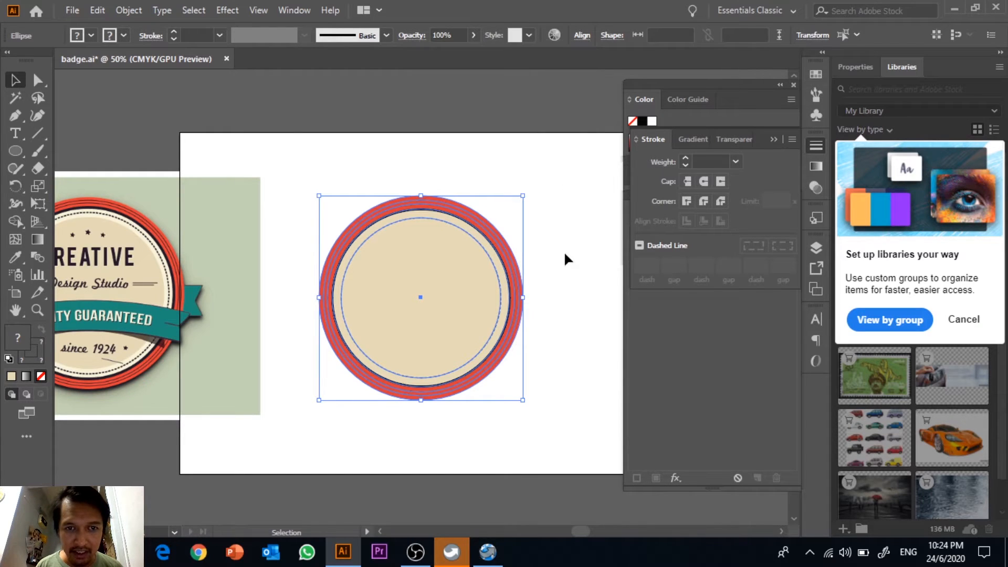
left_click(564, 255)
Draw a new circle over the beige area, smaller than the dashed ring
scroll(431, 388, "down", 2)
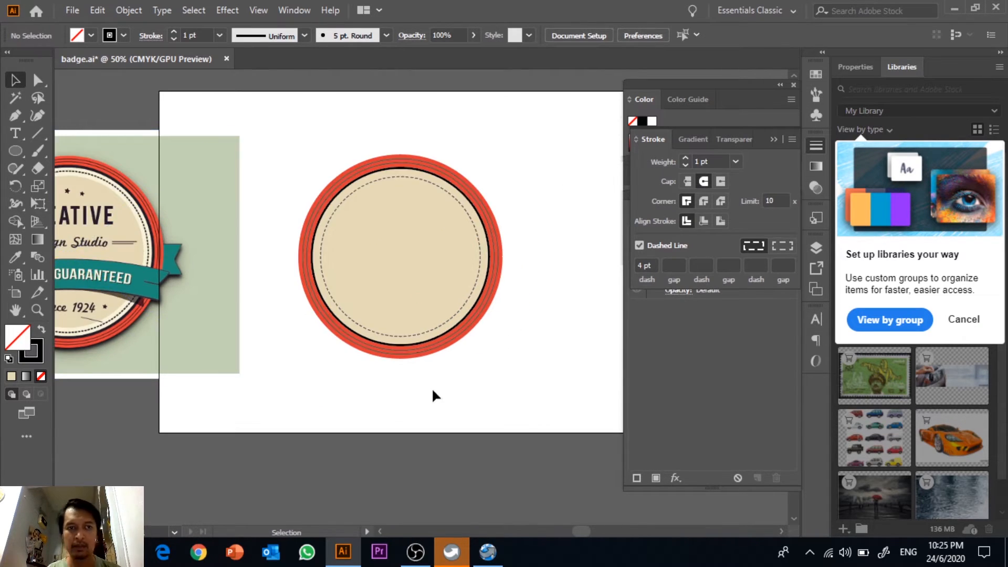
key("ctrl+plus")
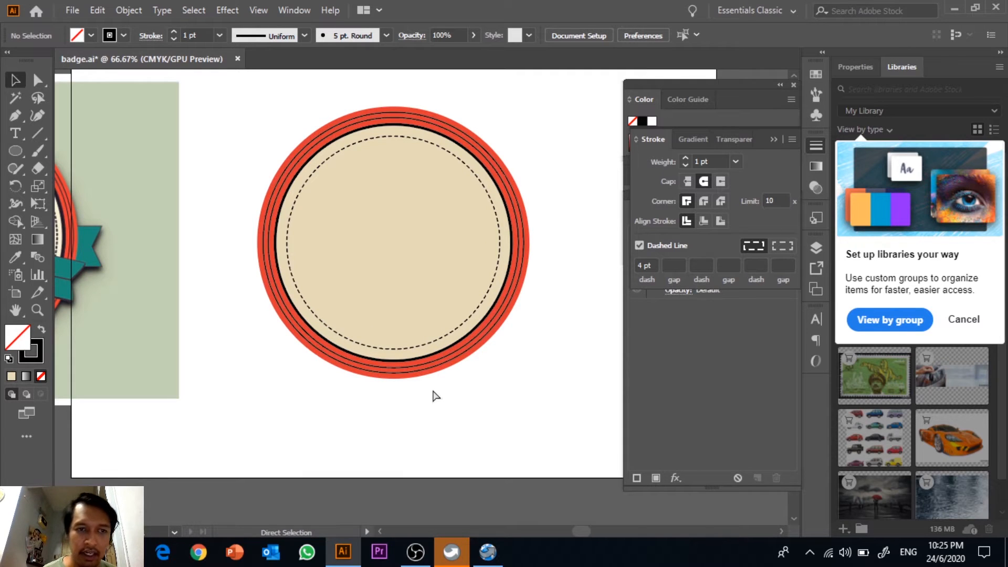
left_click_drag(213, 399, 416, 382)
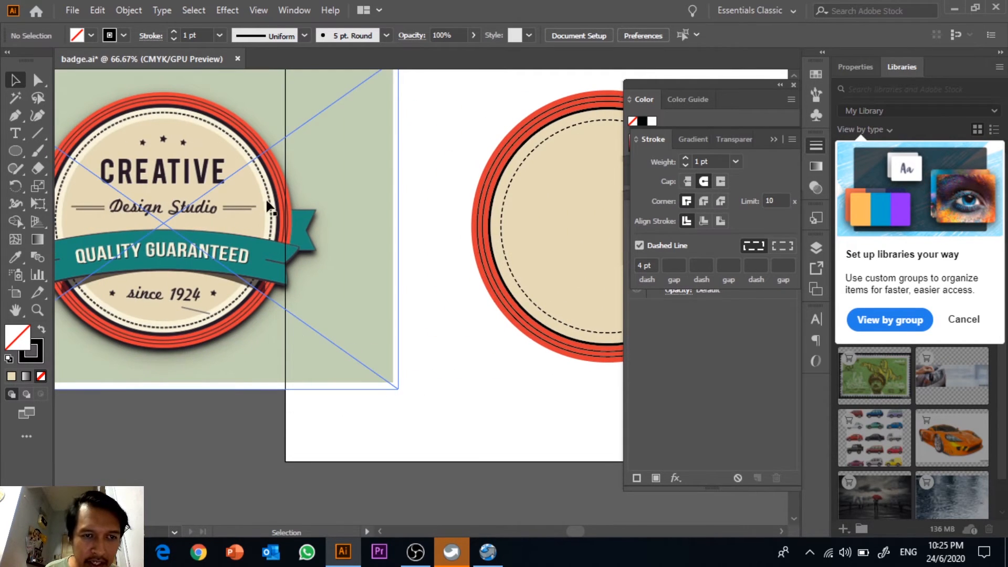
left_click_drag(272, 221, 94, 255)
left_click_drag(10, 152, 72, 184)
left_click_drag(359, 200, 519, 361)
key("v")
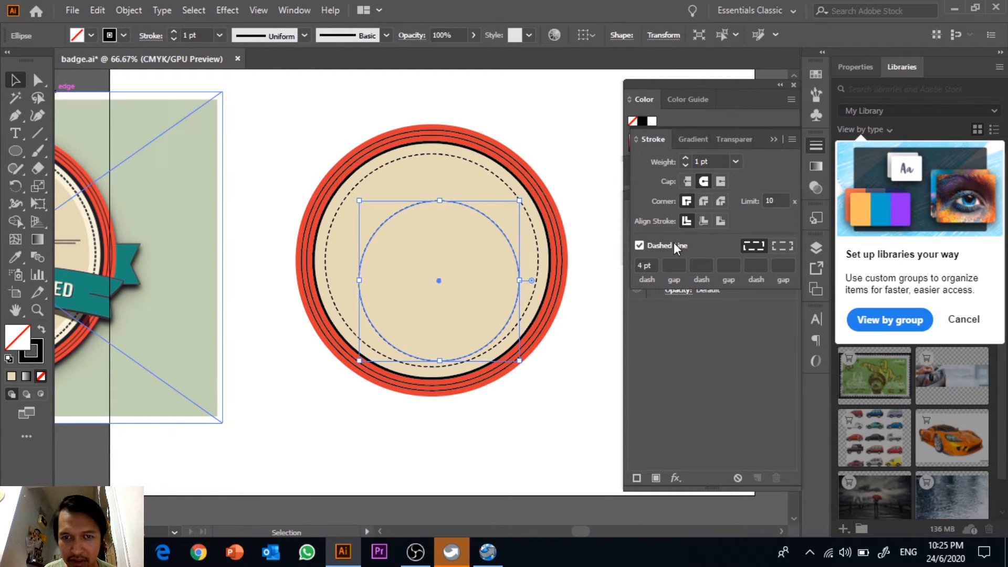
Turn off the new circle's dashed line and enlarge it to fit just inside the dashed ring
left_click(645, 243)
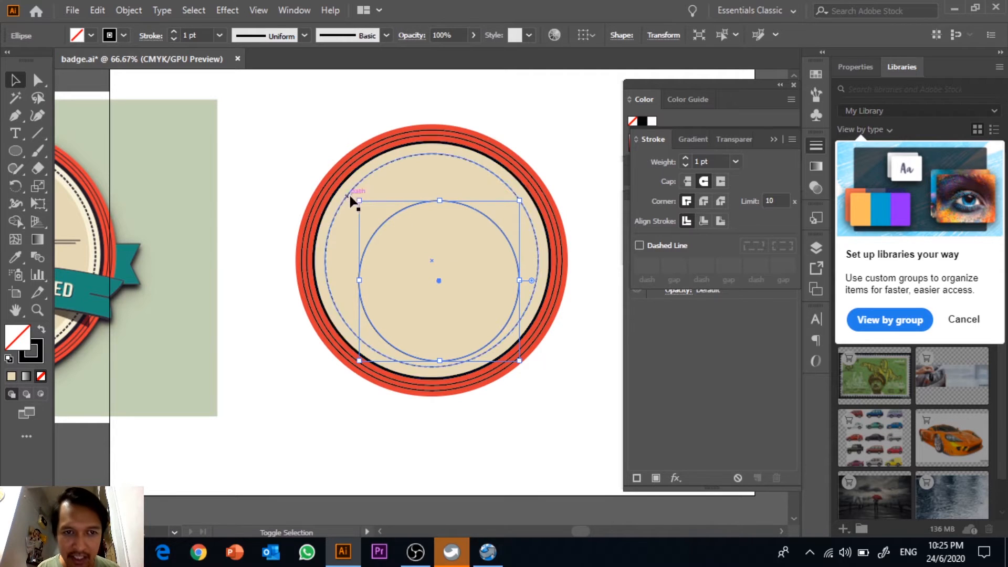
left_click_drag(359, 201, 332, 173)
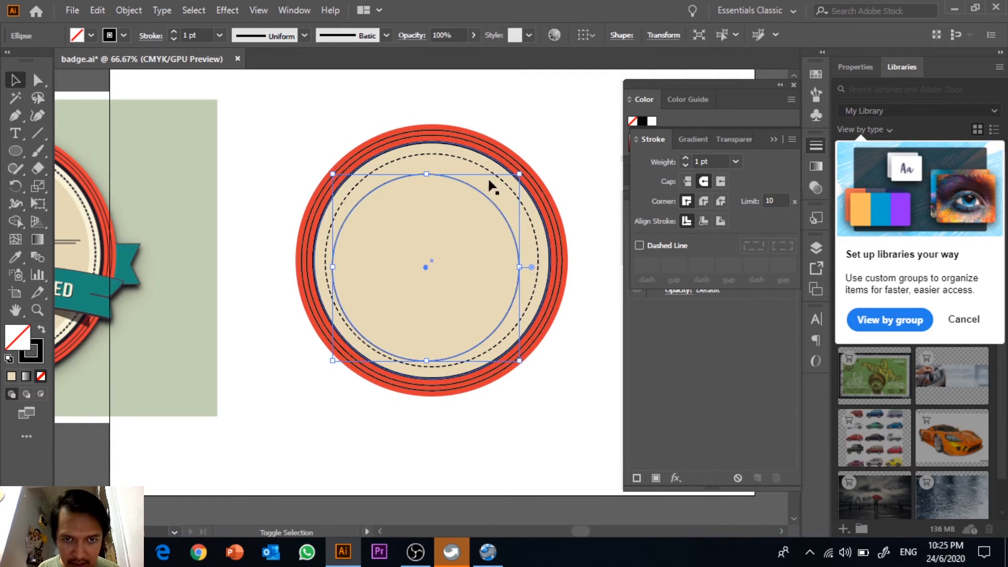
left_click_drag(520, 173, 533, 160)
Fill the new inner circle with the beige sampled from the reference badge's centre and deselect it
key("space")
left_click_drag(352, 322, 462, 290)
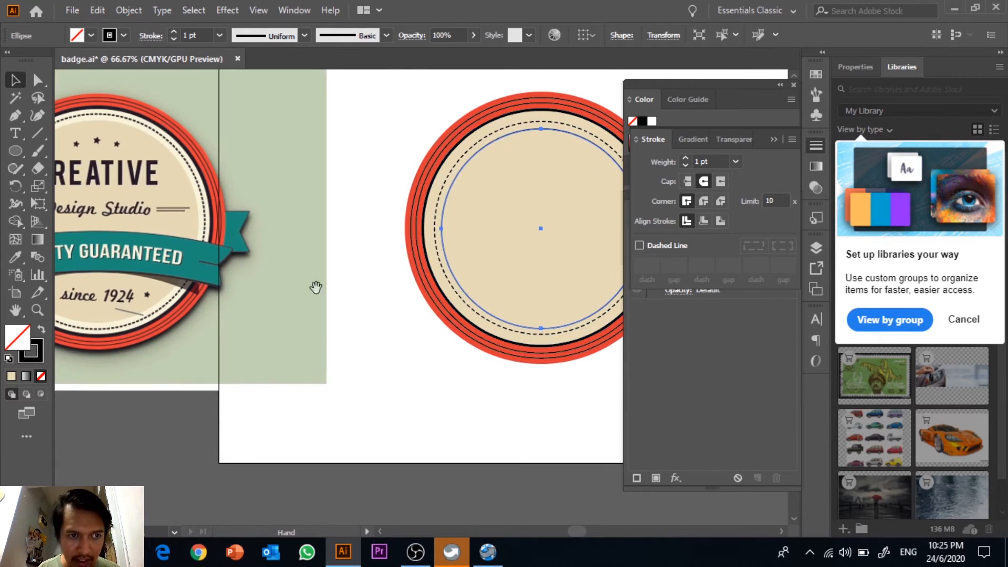
left_click(11, 262)
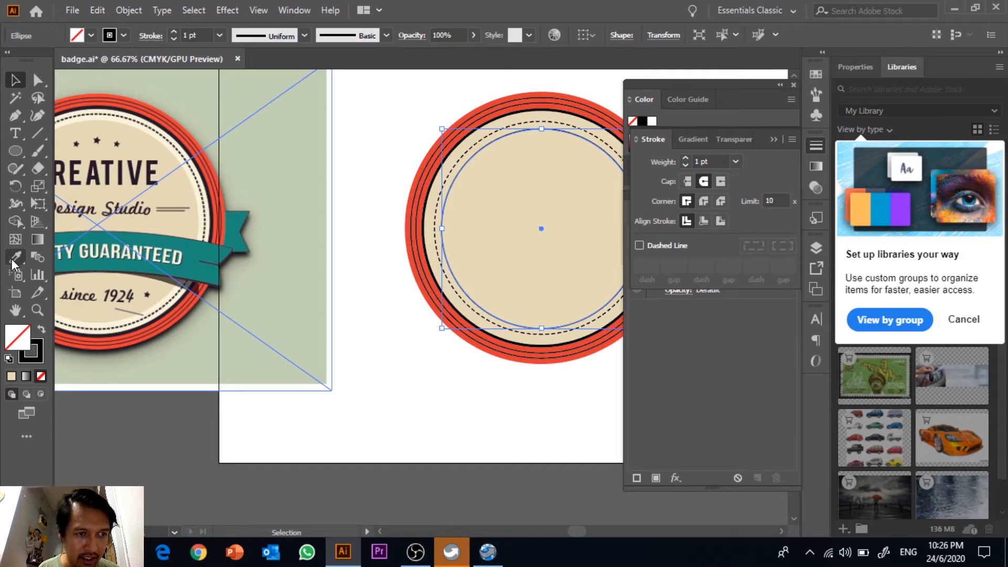
left_click(161, 236)
left_click(170, 224)
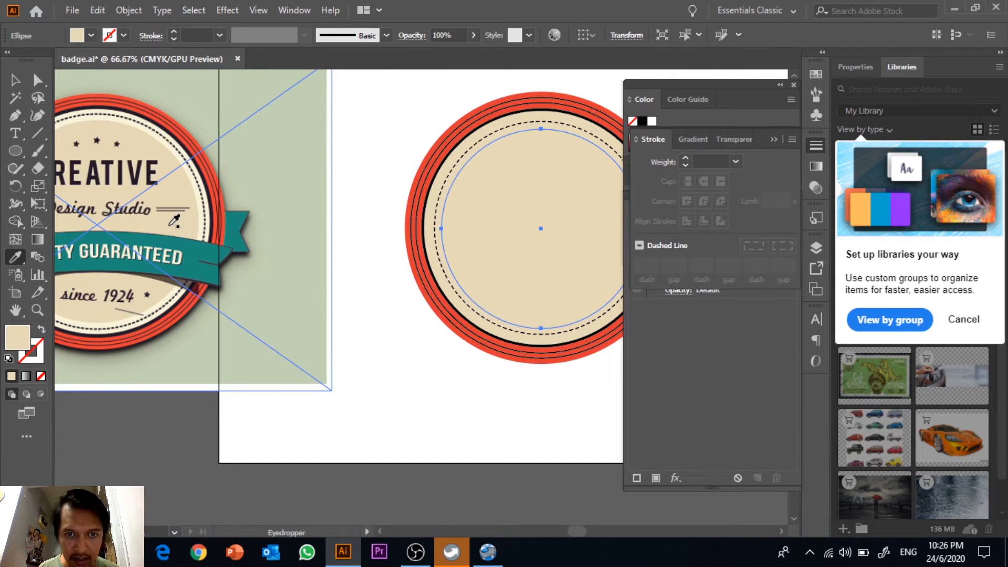
key("v")
left_click(344, 114)
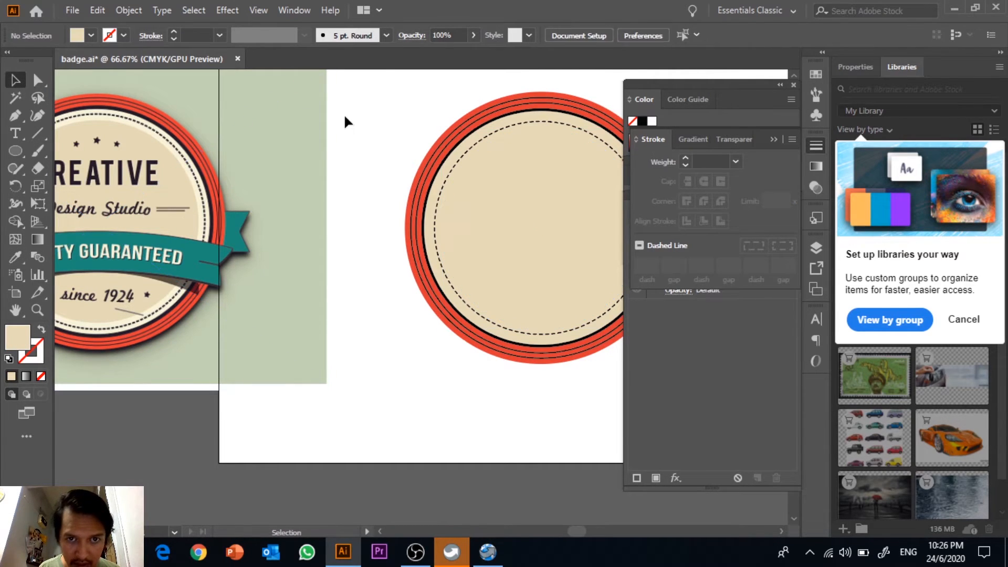
Recolour the larger beige circle behind the dashed ring with the cream sampled from the reference badge's outer band
left_click(434, 183)
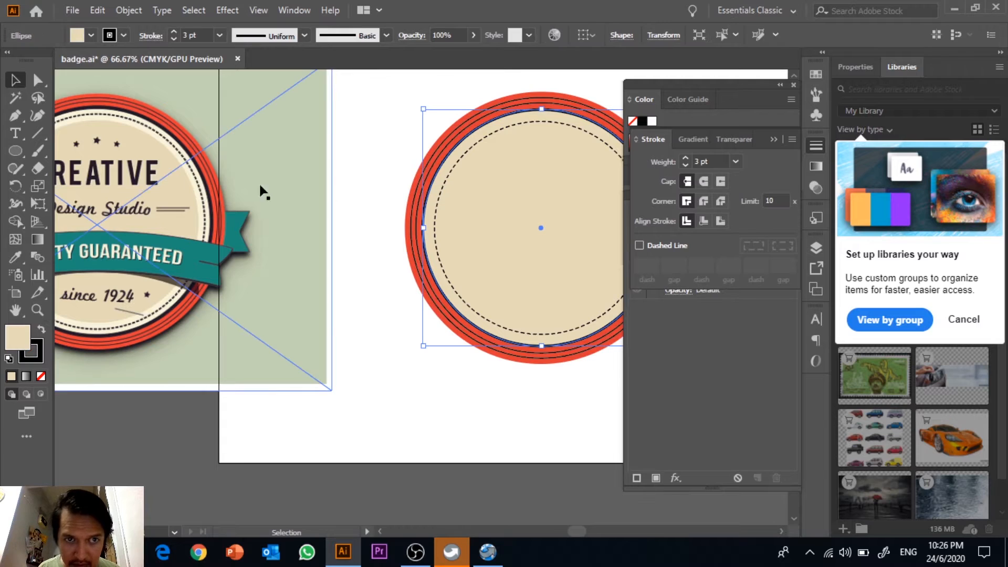
left_click(16, 255)
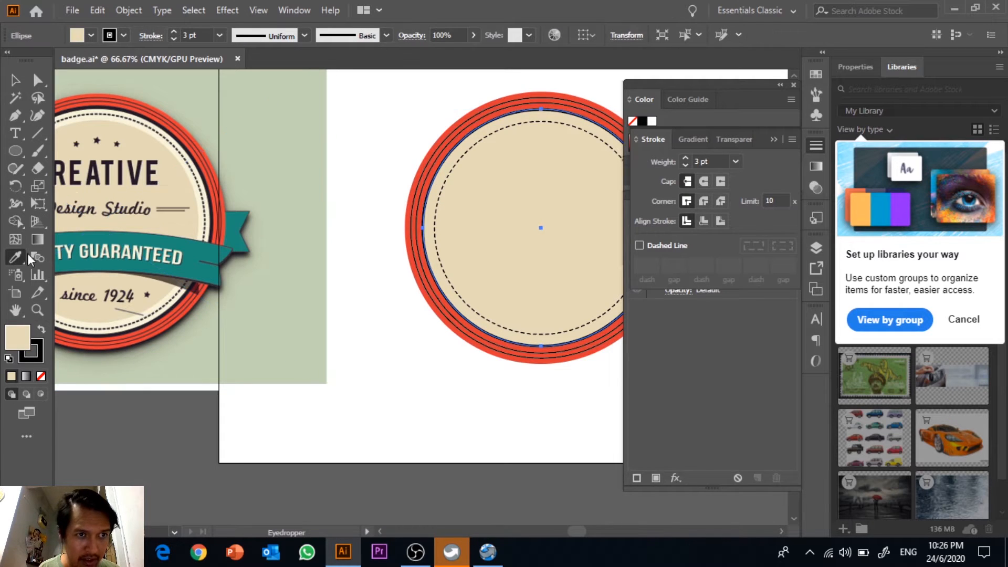
left_click(200, 192)
left_click(15, 80)
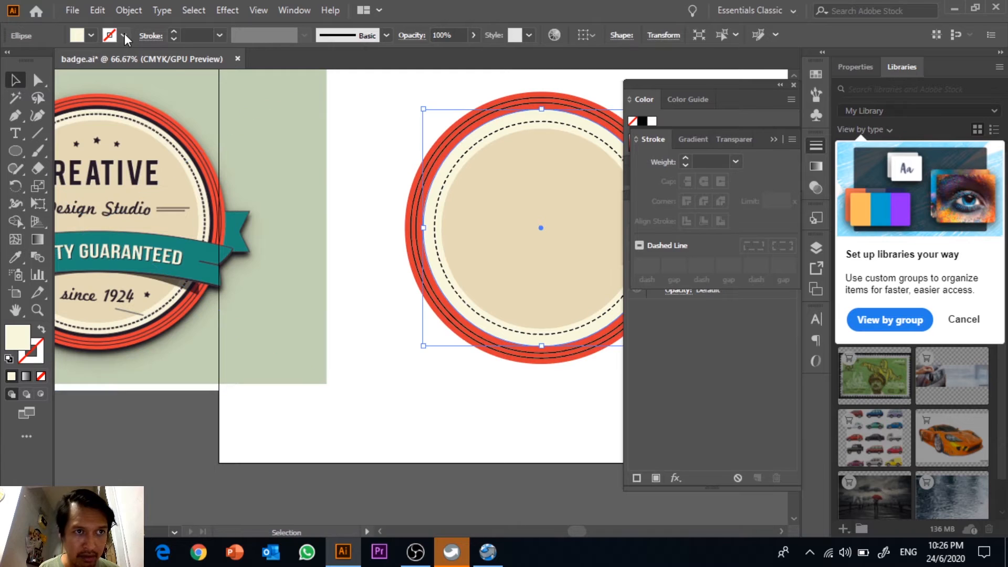
Give the cream circle a black 3 pt stroke and deselect it
left_click(124, 35)
left_click(41, 61)
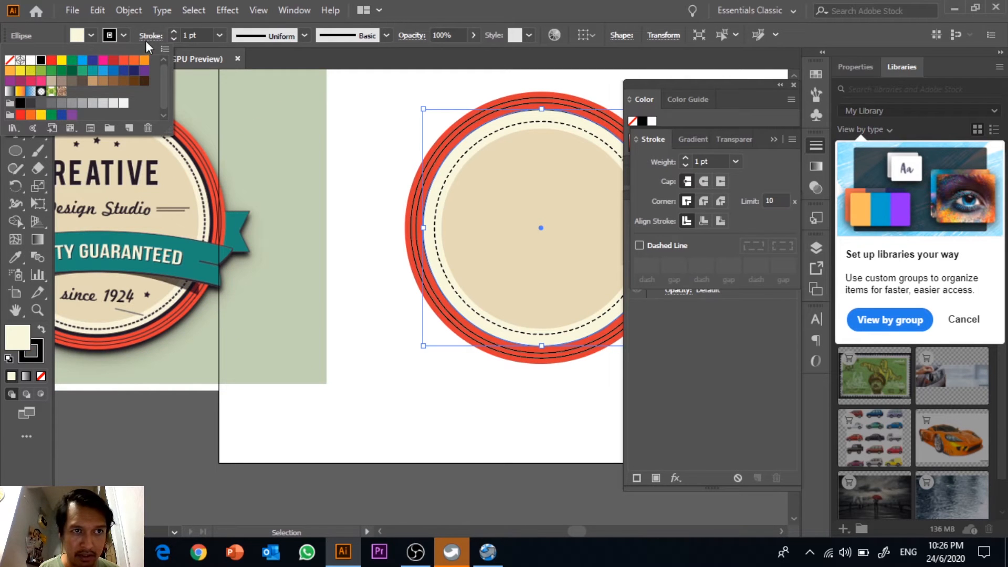
left_click(173, 30)
left_click(173, 31)
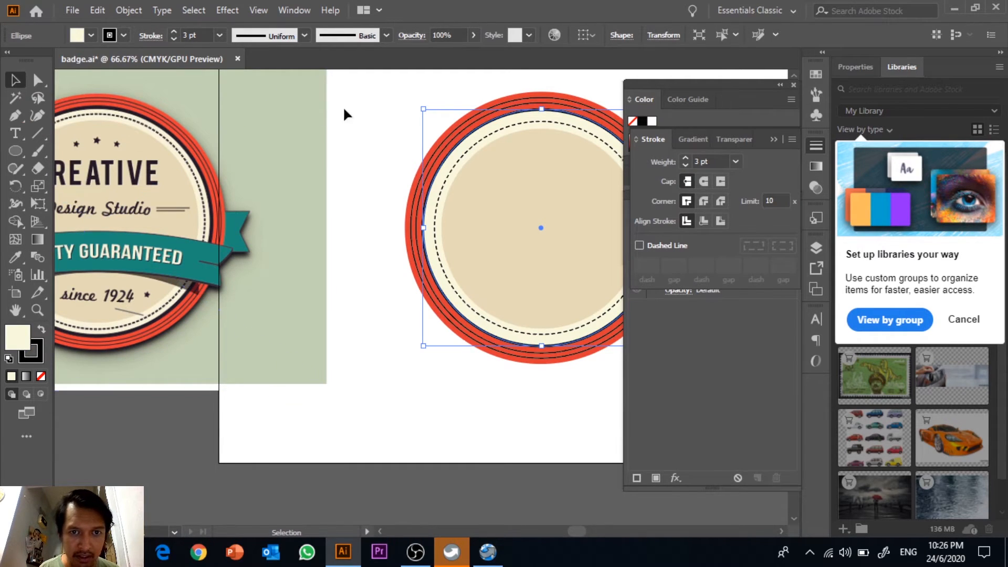
left_click(353, 115)
left_click(567, 263)
left_click(344, 153)
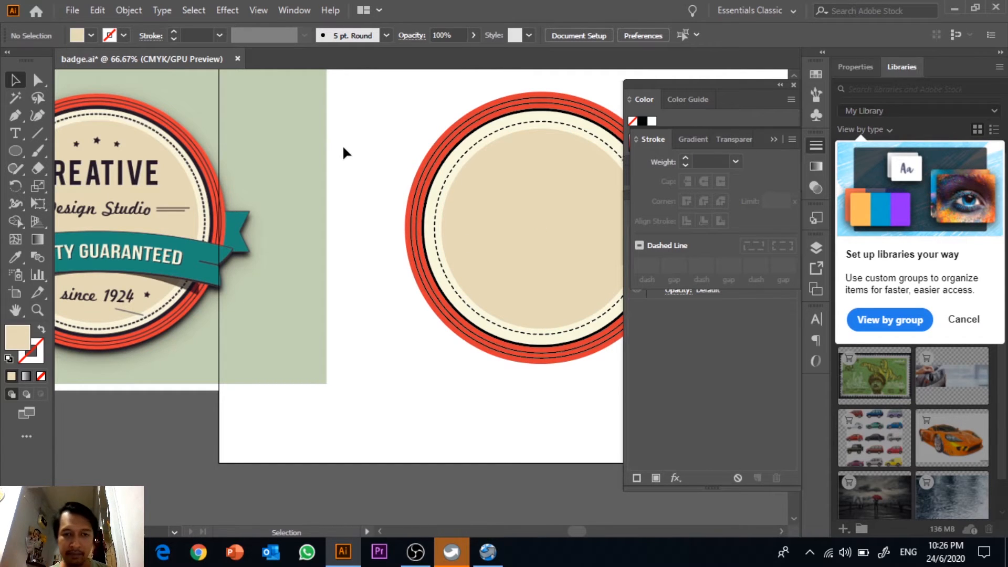
left_click(501, 237)
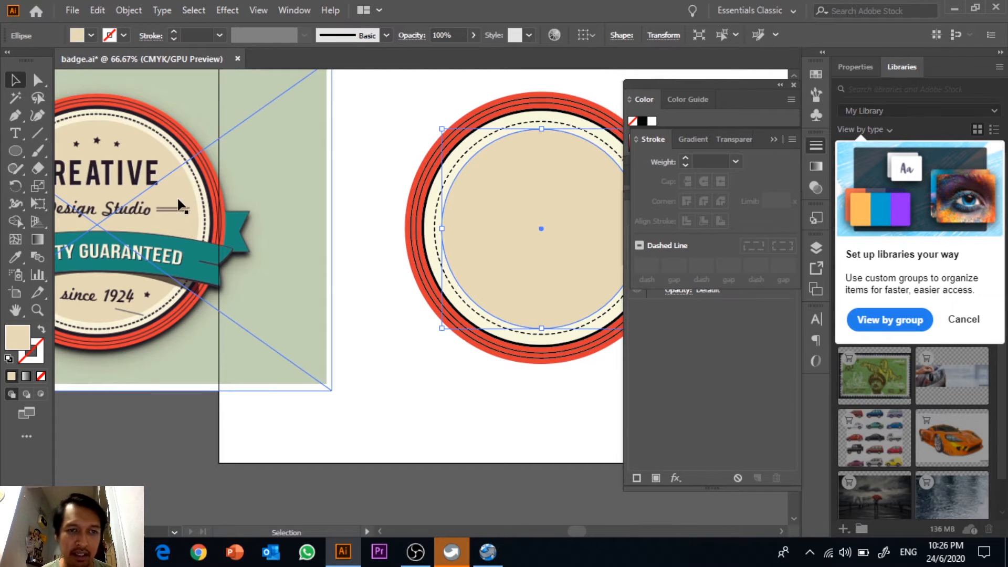
left_click_drag(383, 366, 456, 337)
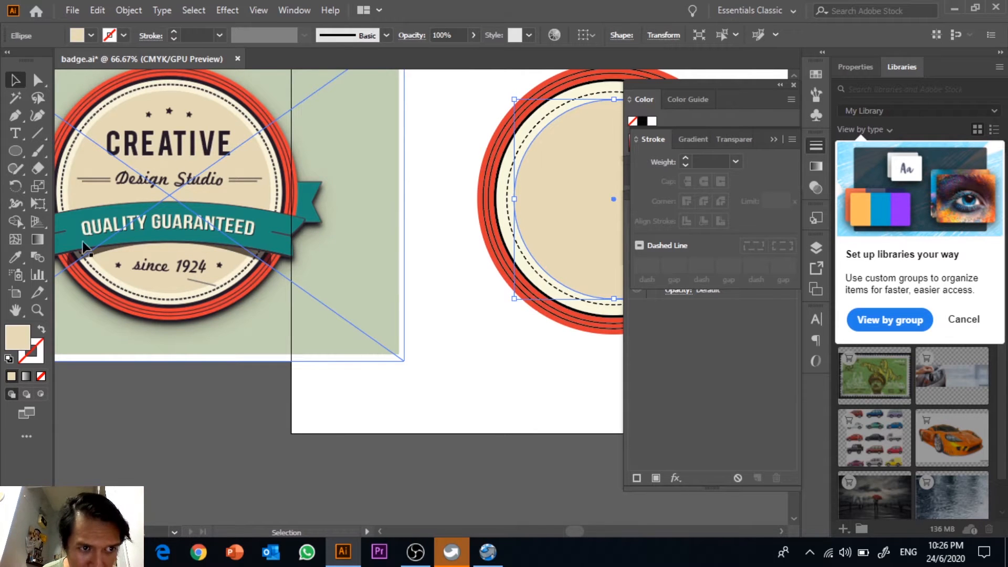
left_click_drag(155, 251, 257, 253)
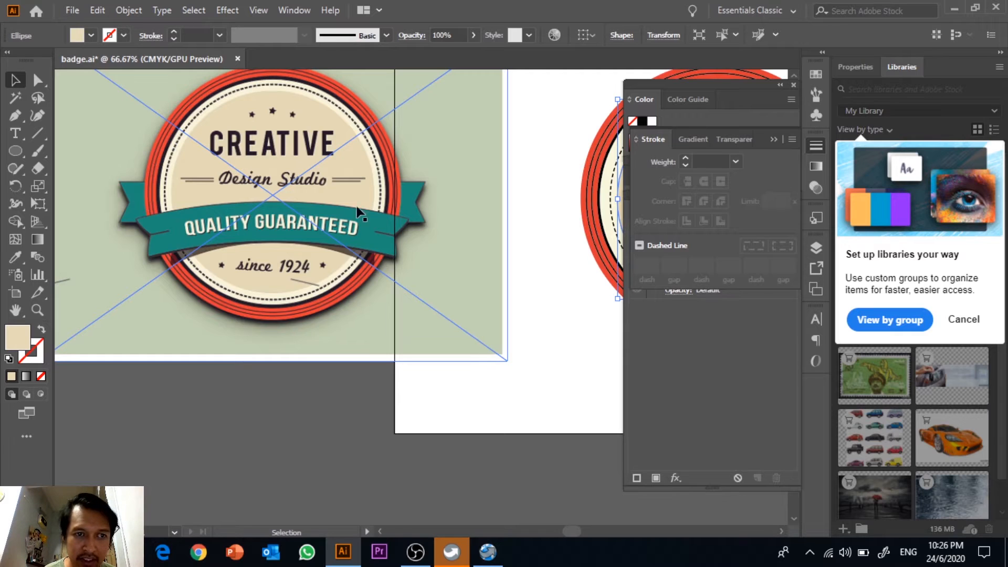
Draw a wide rectangle about 14.4 cm by 2.1 cm for the ribbon and place it just below the badge
left_click_drag(410, 276, 344, 271)
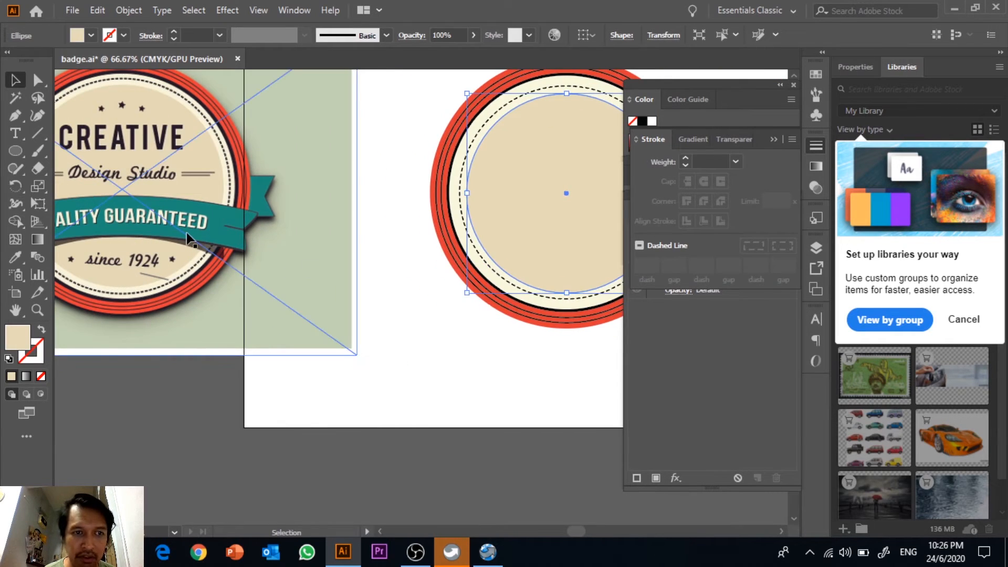
left_click(21, 153)
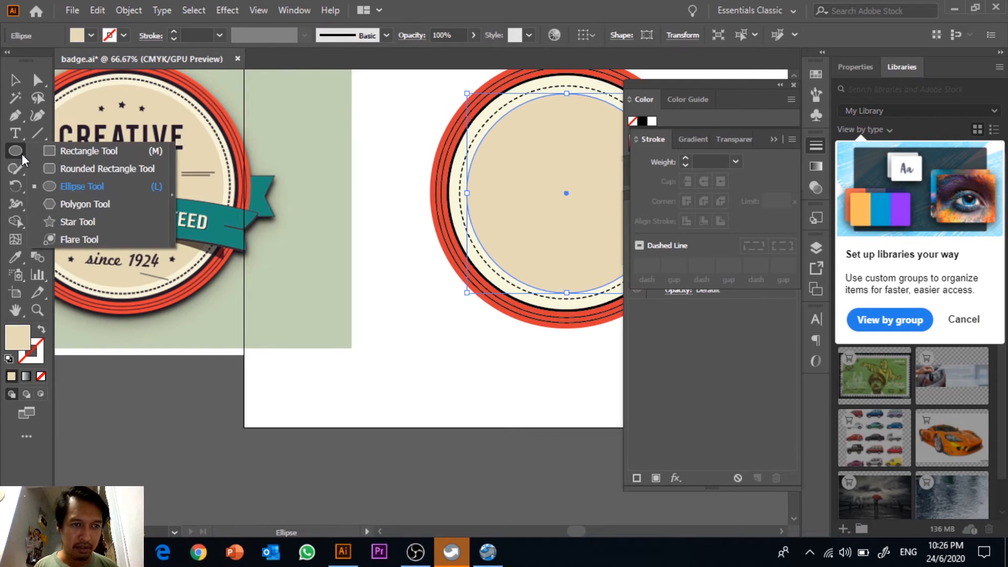
left_click(74, 156)
left_click_drag(463, 423, 255, 361)
left_click_drag(216, 295, 527, 340)
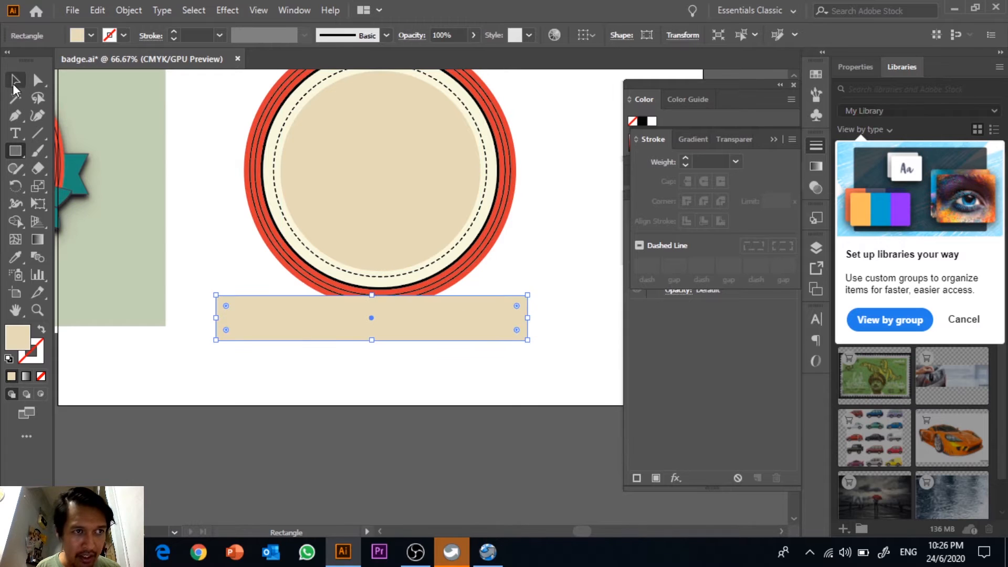
left_click(14, 83)
left_click_drag(185, 294, 326, 291)
left_click_drag(412, 322, 395, 340)
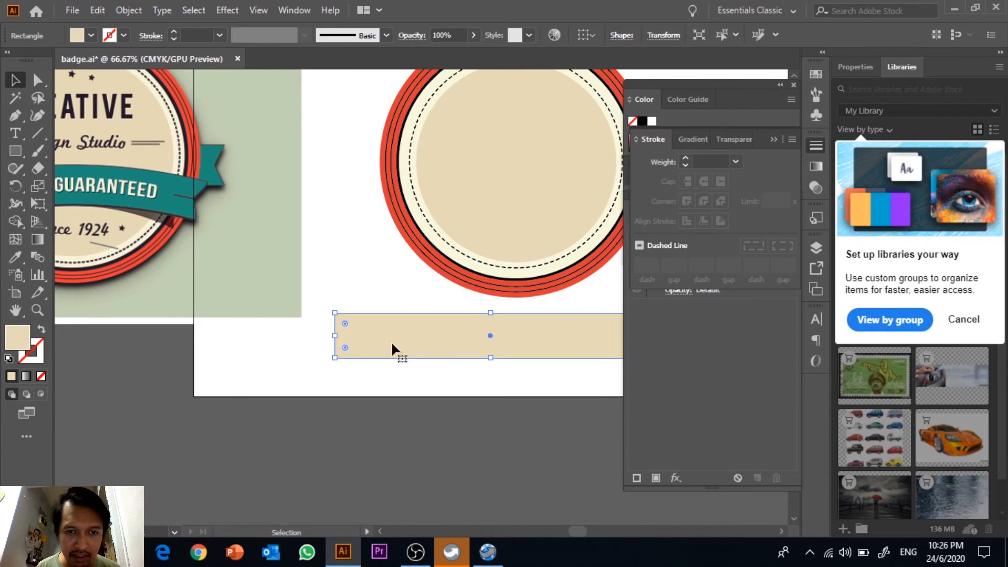
Fill the rectangle with the teal sampled from the reference ribbon, give it a black 1 pt stroke and deselect it
left_click(14, 256)
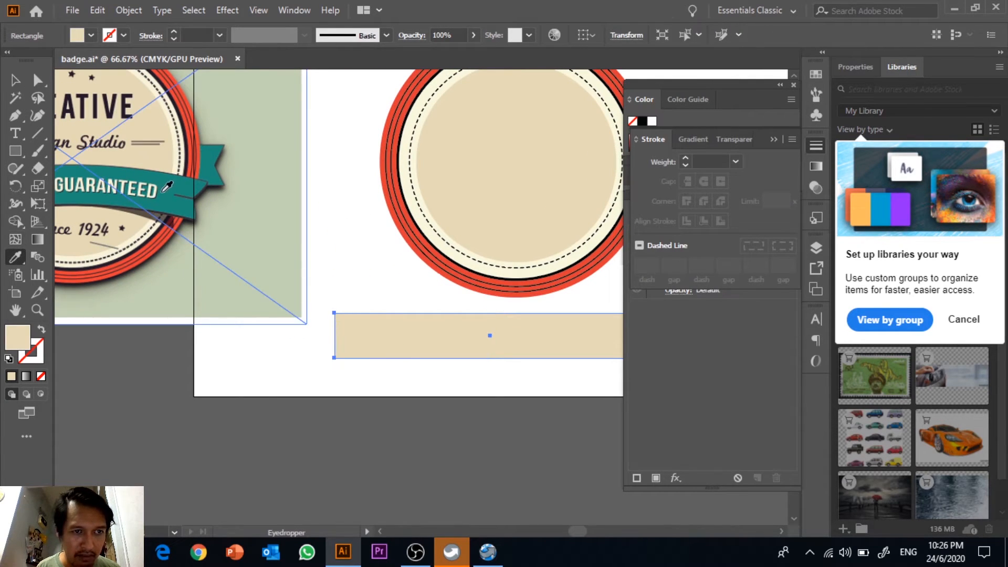
left_click(164, 192)
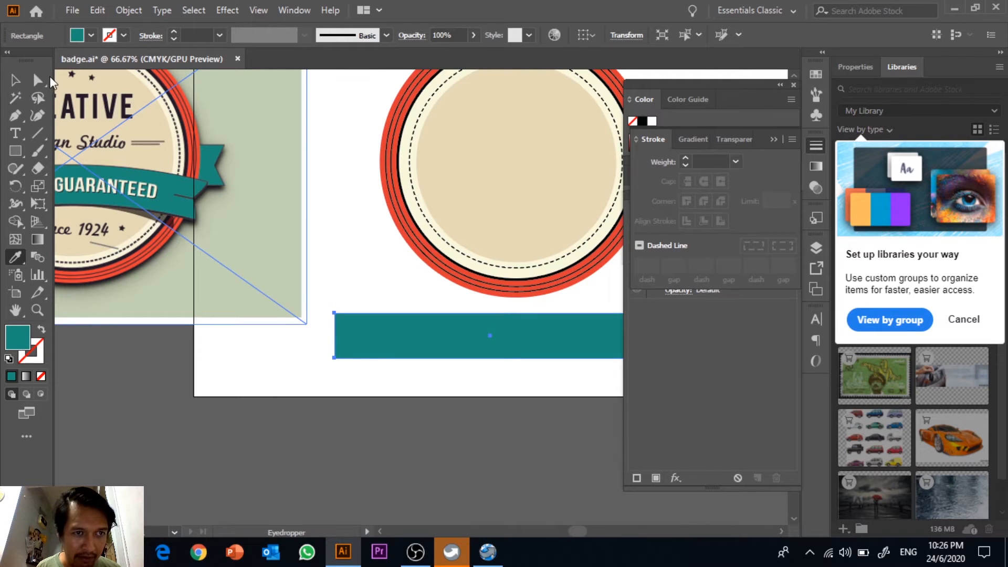
left_click(123, 36)
left_click(40, 61)
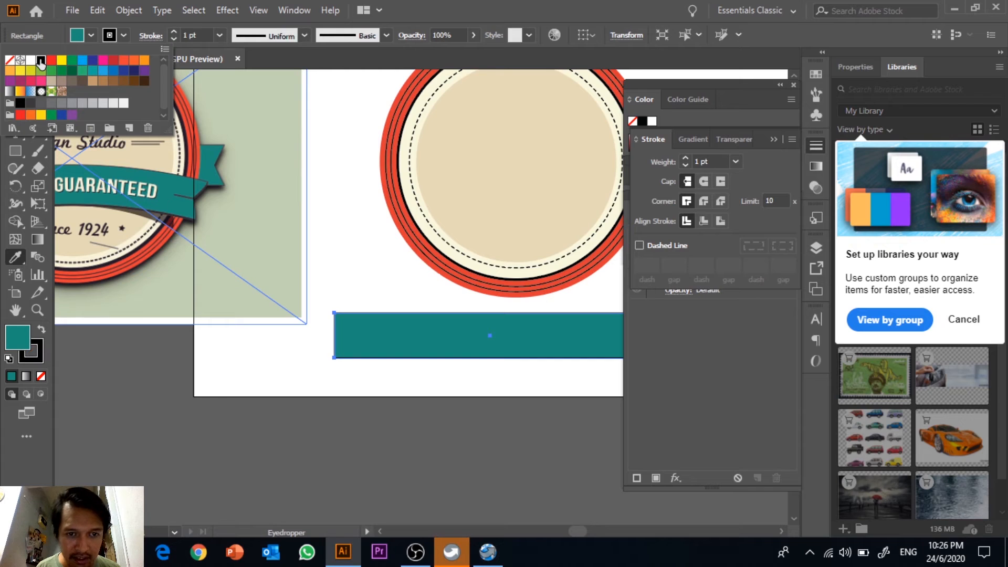
key("Escape")
key("v")
left_click(394, 297)
left_click_drag(393, 297, 395, 324)
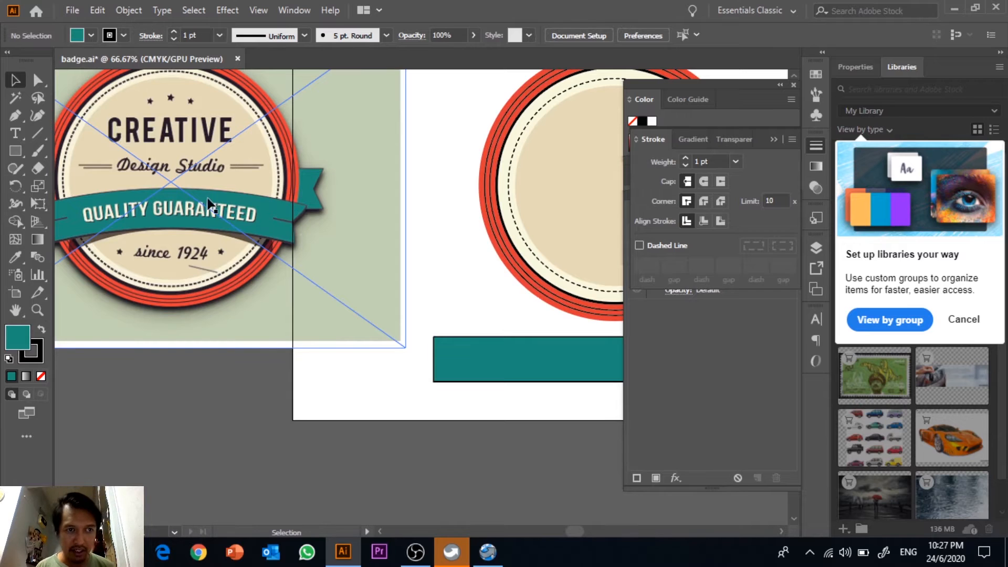
Add an anchor point at the middle of each short end of the teal rectangle
left_click_drag(486, 317, 376, 276)
left_click(338, 279)
left_click(344, 297)
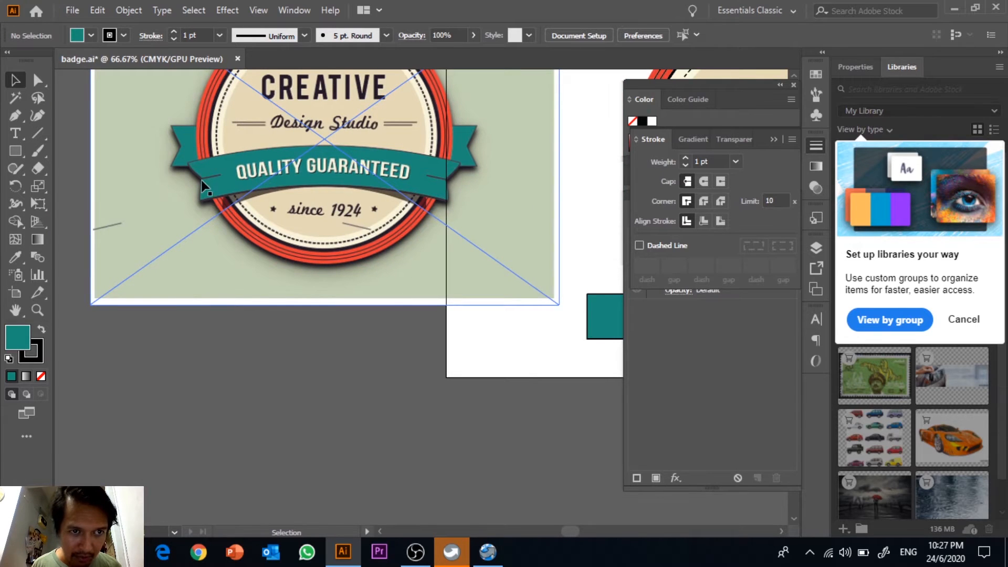
left_click_drag(506, 257, 192, 214)
left_click(337, 258)
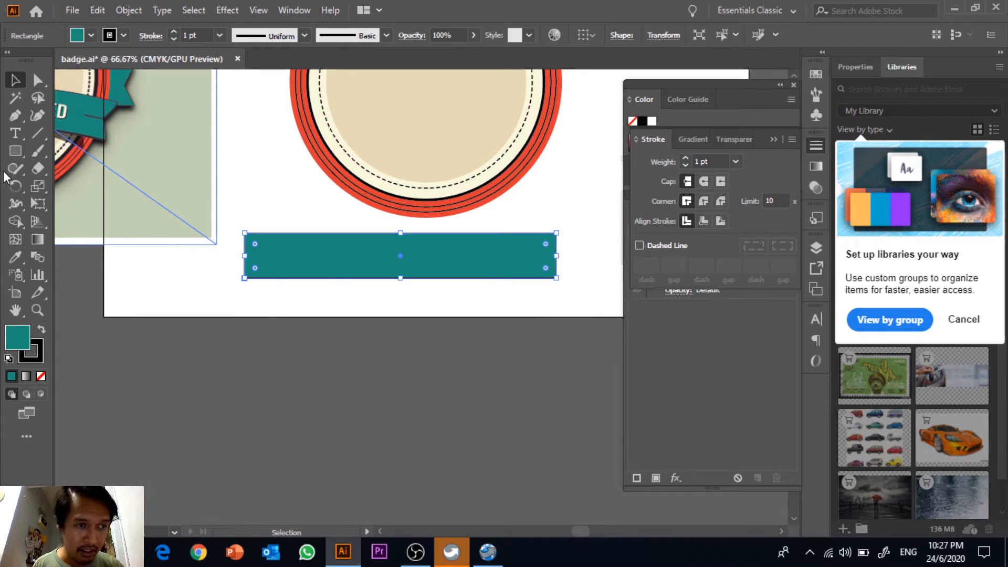
left_click(15, 120)
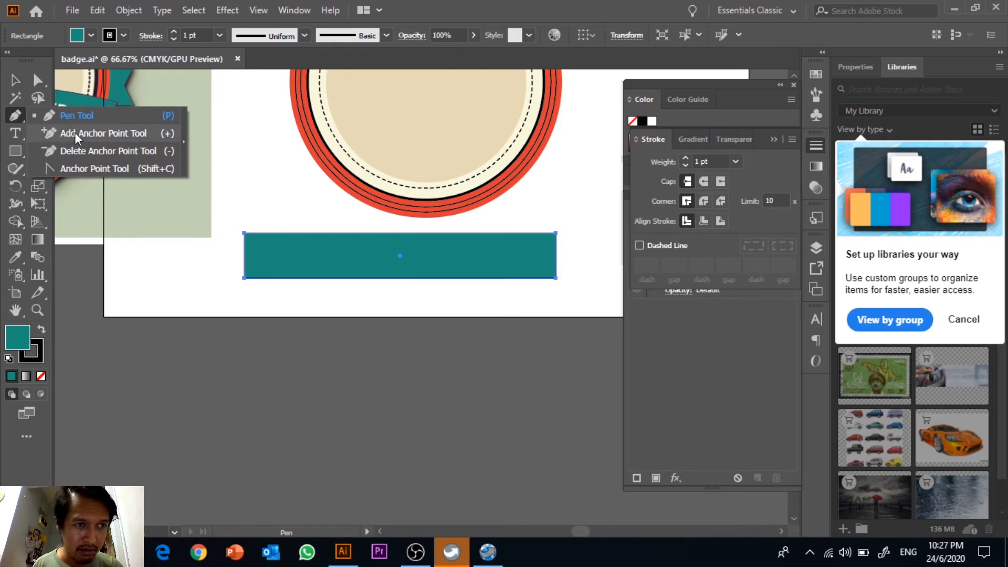
left_click(76, 135)
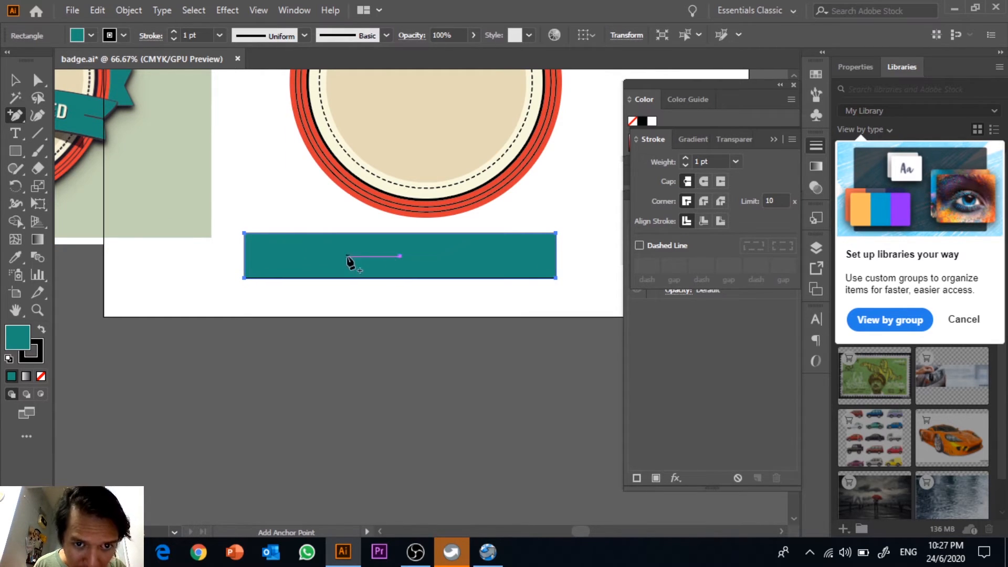
left_click(244, 256)
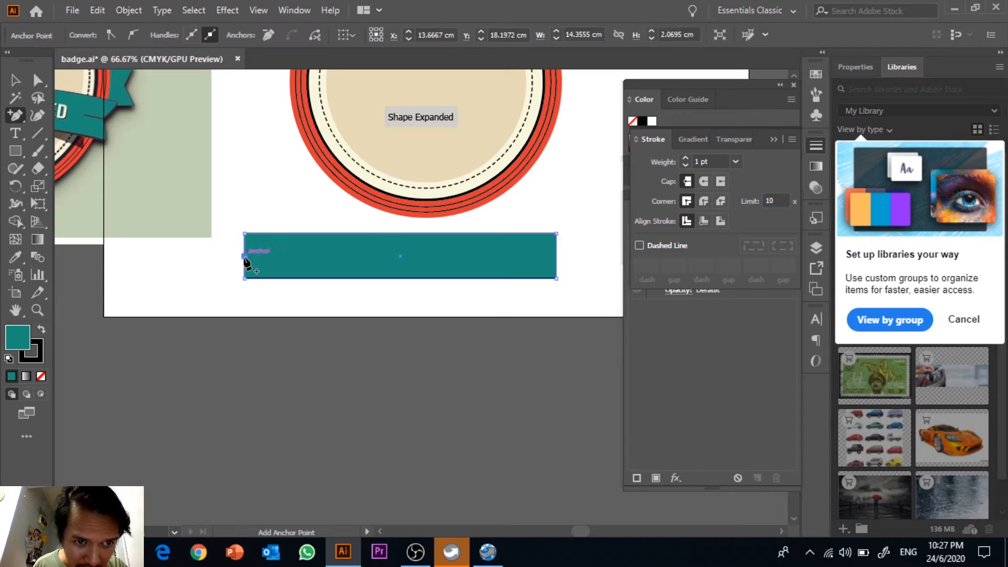
left_click(556, 256)
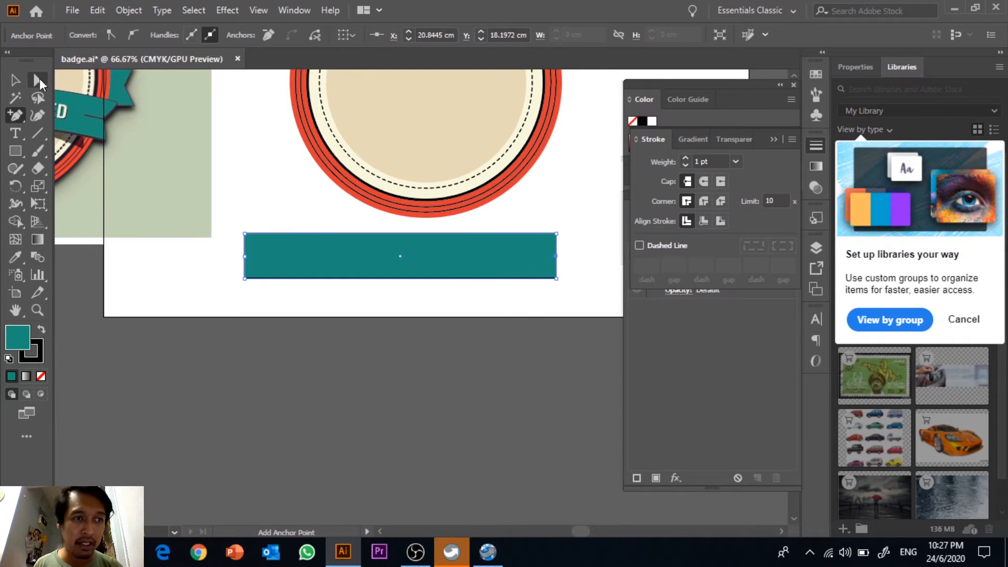
Nudge the left end's middle anchor point about 0.5 cm inward to form a ribbon notch
left_click(40, 83)
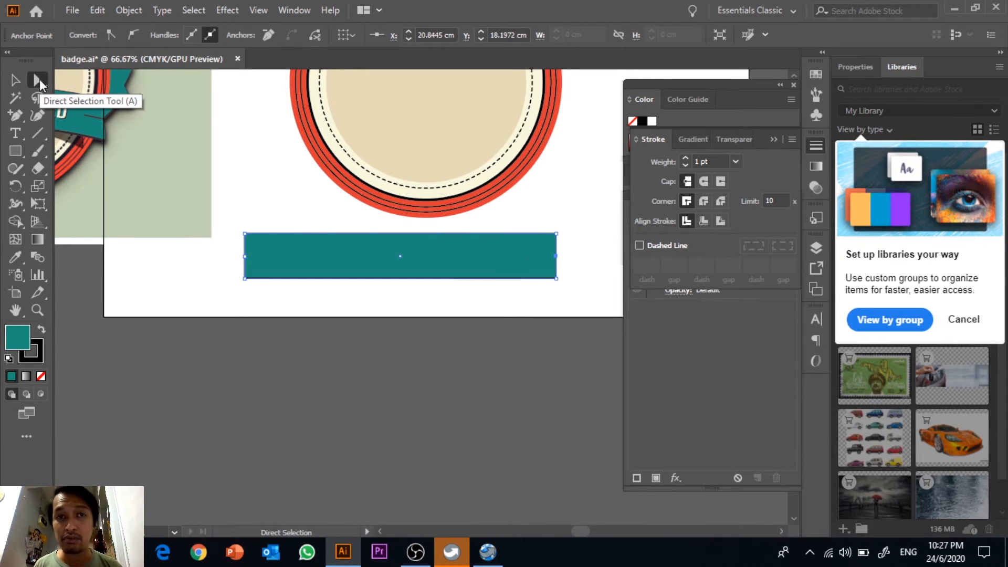
left_click(247, 282)
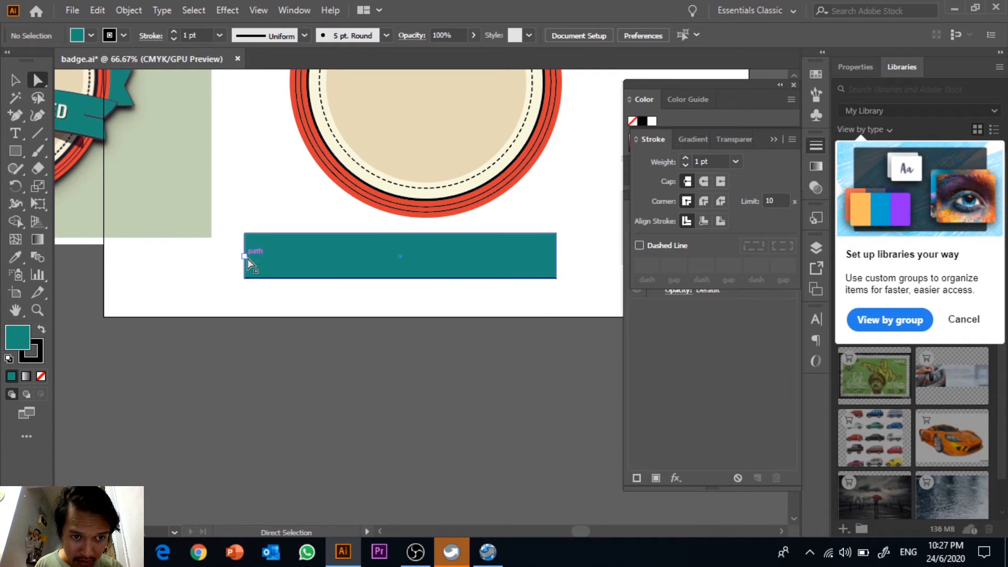
left_click(245, 256)
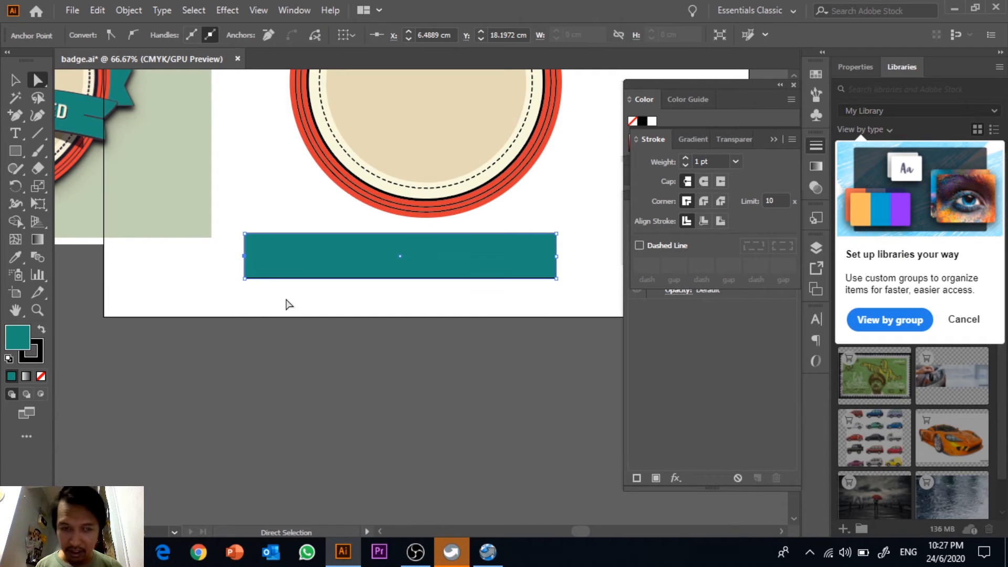
key("Right")
key("Right")
key("Right")
key("Right")
key("Right")
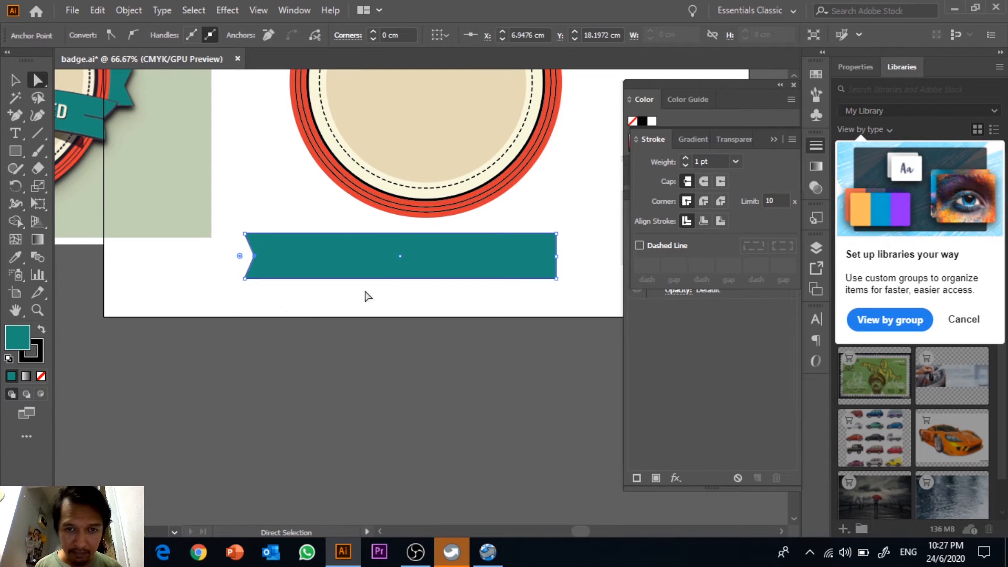
Nudge the right end's middle anchor point about 0.6 cm inward to form the matching notch and deselect the ribbon
left_click(557, 256)
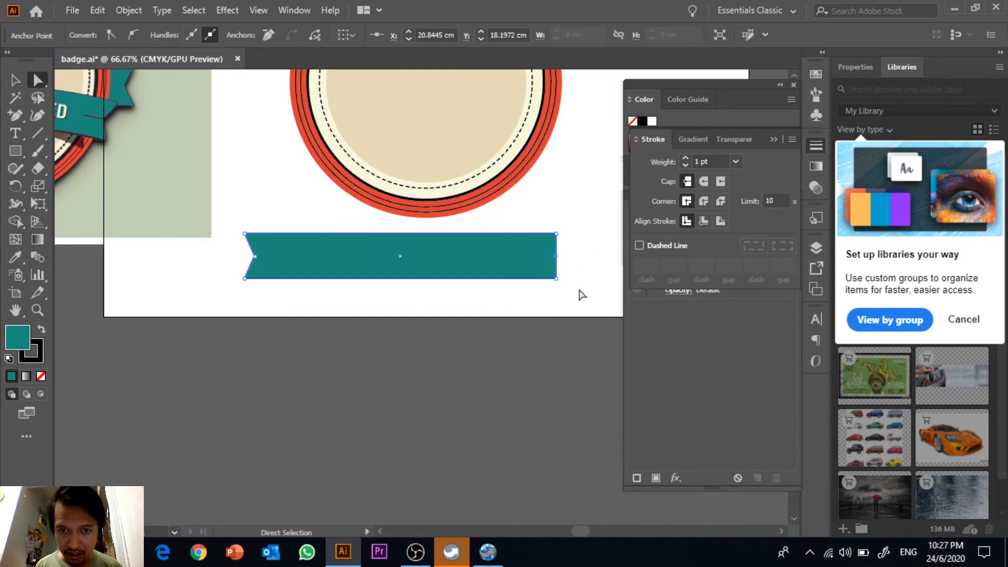
key("Left")
key("Left")
key("Left")
key("Left")
key("Left")
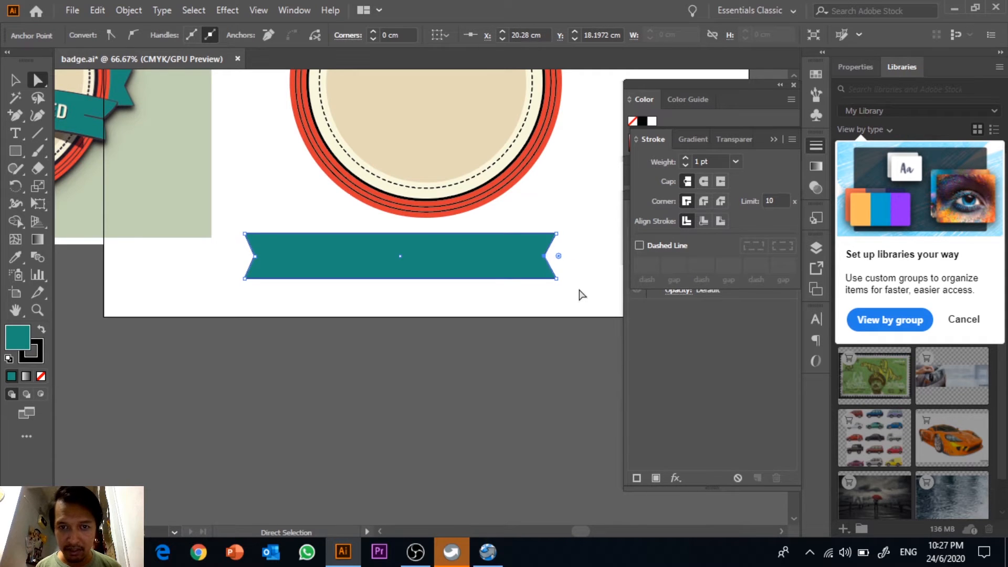
left_click(580, 293)
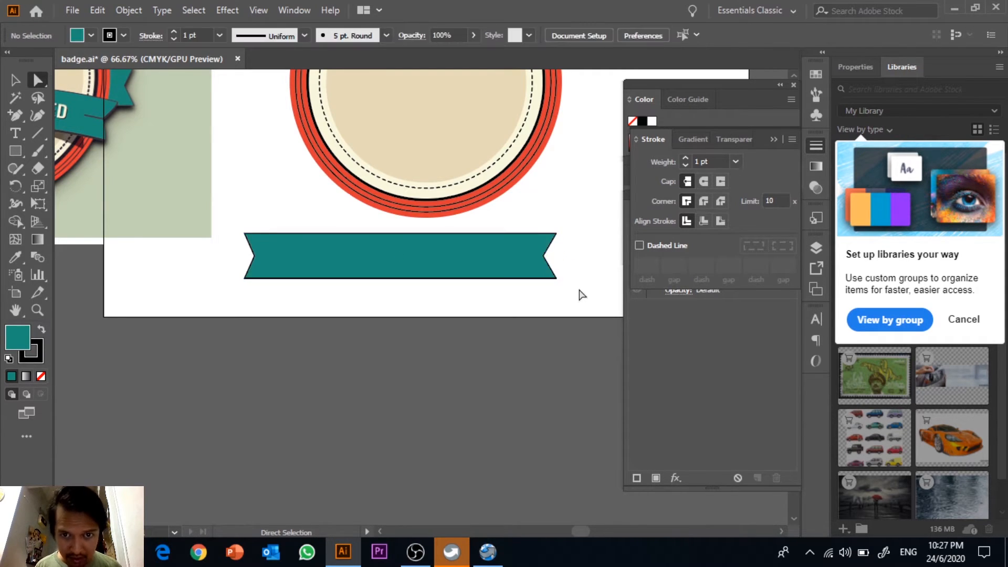
Move the notched ribbon up so that it lies across the lower half of the circular badge
scroll(555, 292, "up", 2)
left_click(8, 83)
left_click(443, 346)
left_click_drag(460, 333, 488, 215)
left_click(461, 330)
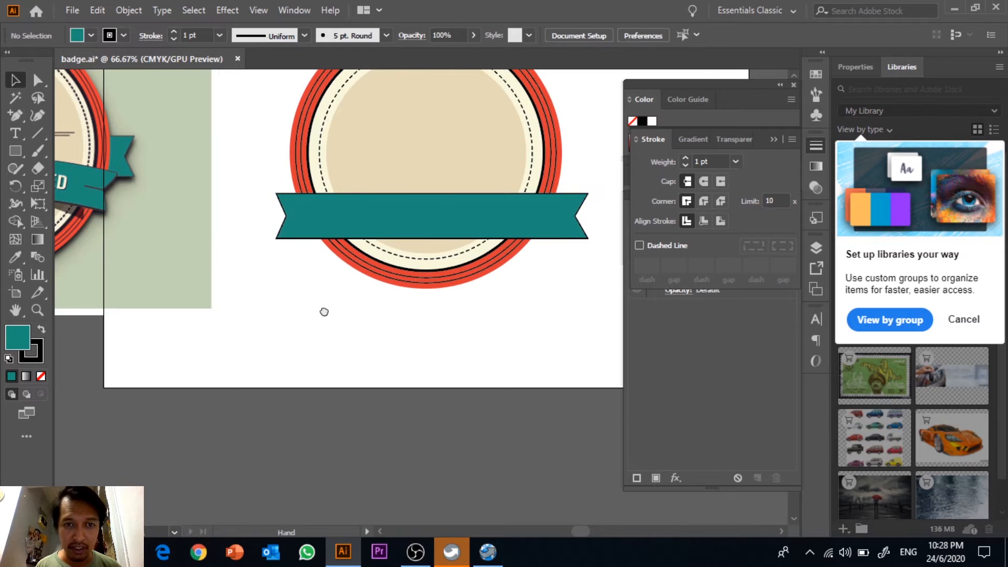
scroll(315, 284, "left", 4)
scroll(315, 284, "up", 1)
scroll(387, 261, "right", 5)
left_click_drag(342, 252, 408, 253)
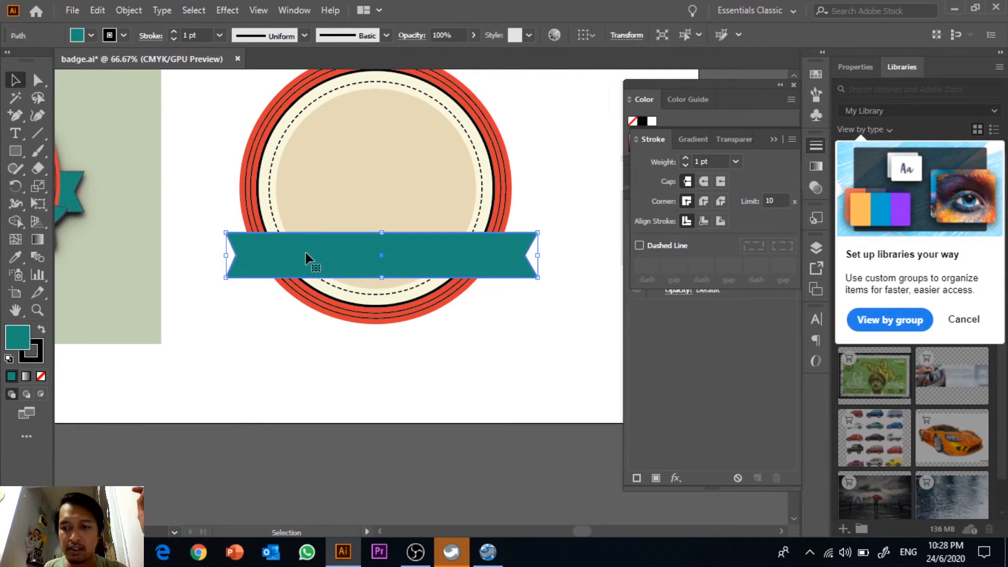
Apply an Envelope Distort warp to the ribbon using the horizontal Arc style with a 50% bend
left_click(117, 13)
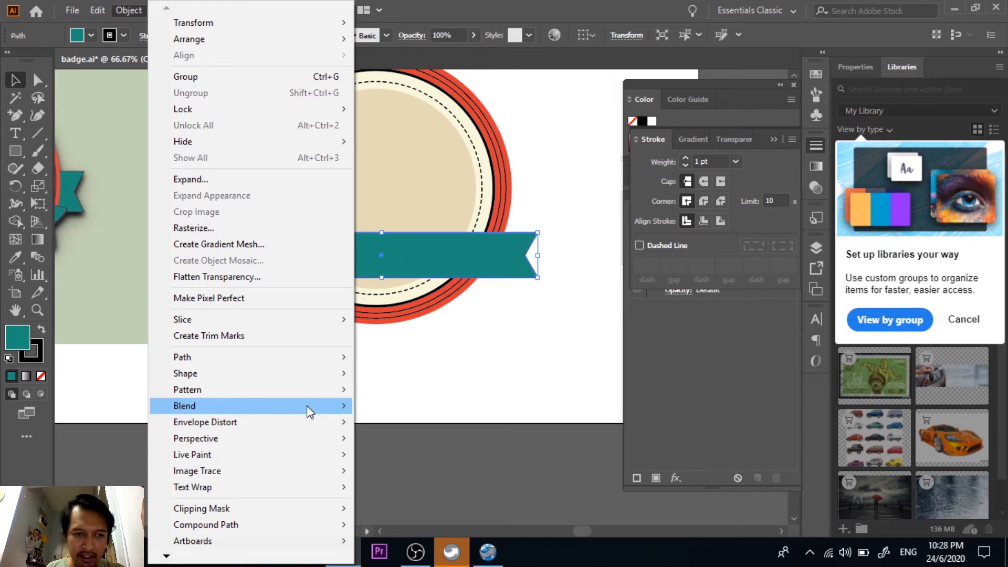
mouse_move(306, 421)
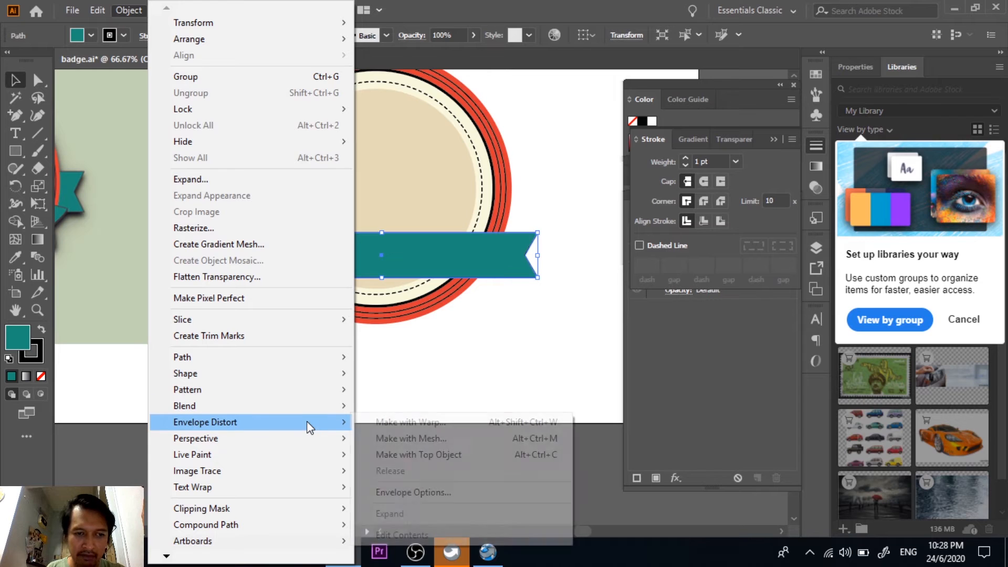
left_click(536, 424)
left_click_drag(210, 13, 242, 152)
left_click(195, 186)
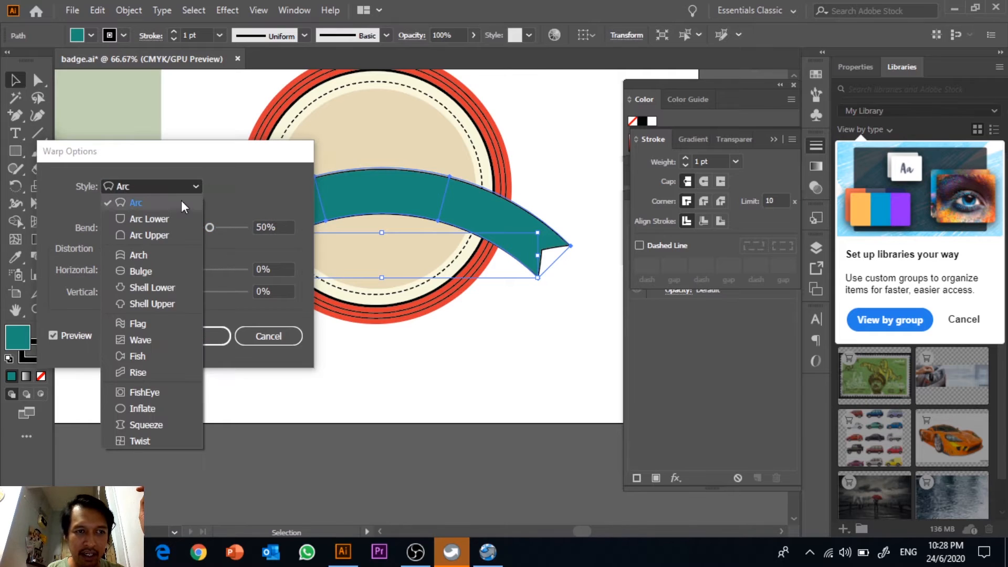
left_click(187, 201)
left_click_drag(210, 228, 185, 228)
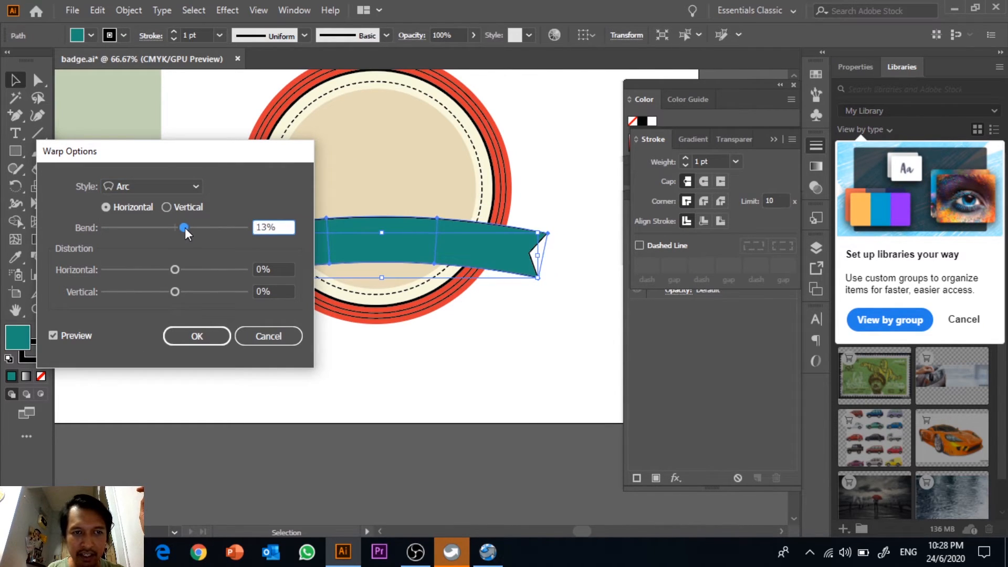
left_click_drag(226, 158, 222, 245)
left_click_drag(286, 315, 251, 315)
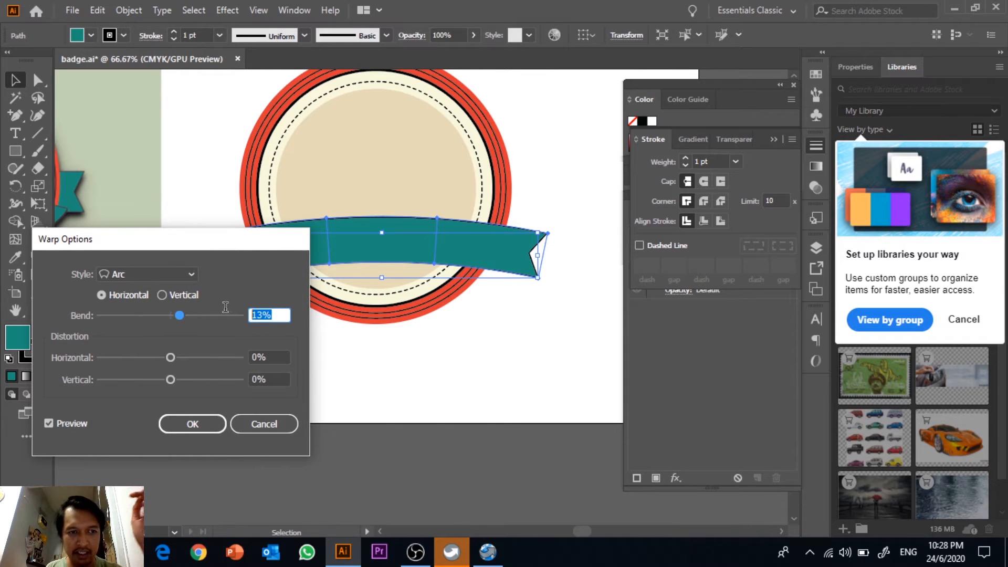
type("50")
key("Return")
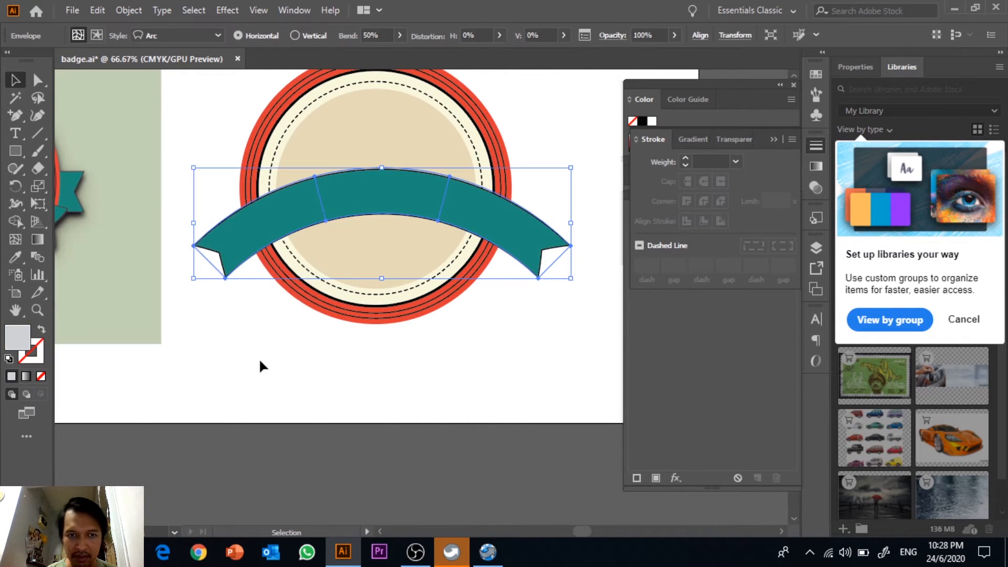
Reset the ribbon's horizontal Arc warp to a 15% bend after previewing a 10% bend
left_click(128, 10)
mouse_move(215, 408)
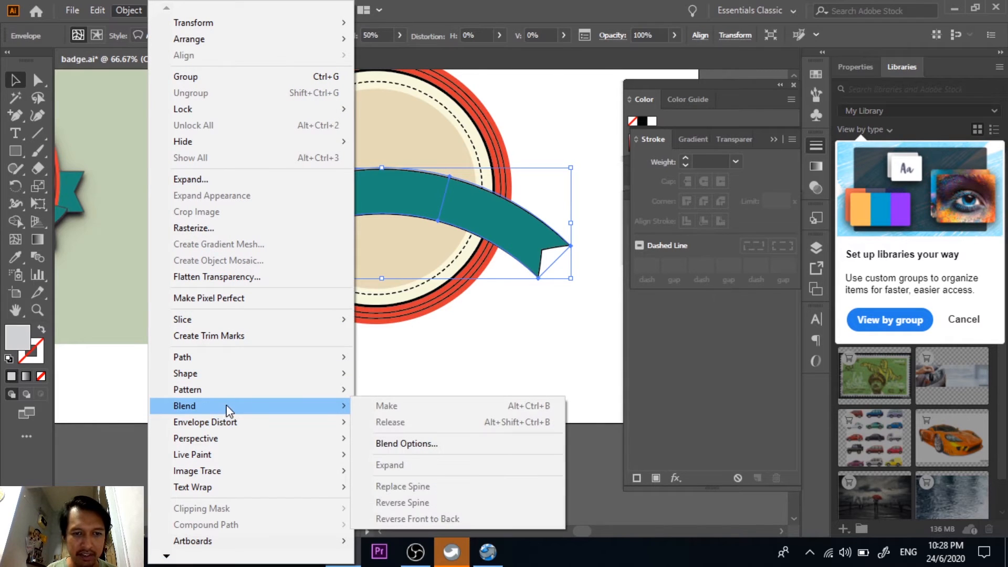
mouse_move(236, 424)
left_click(397, 421)
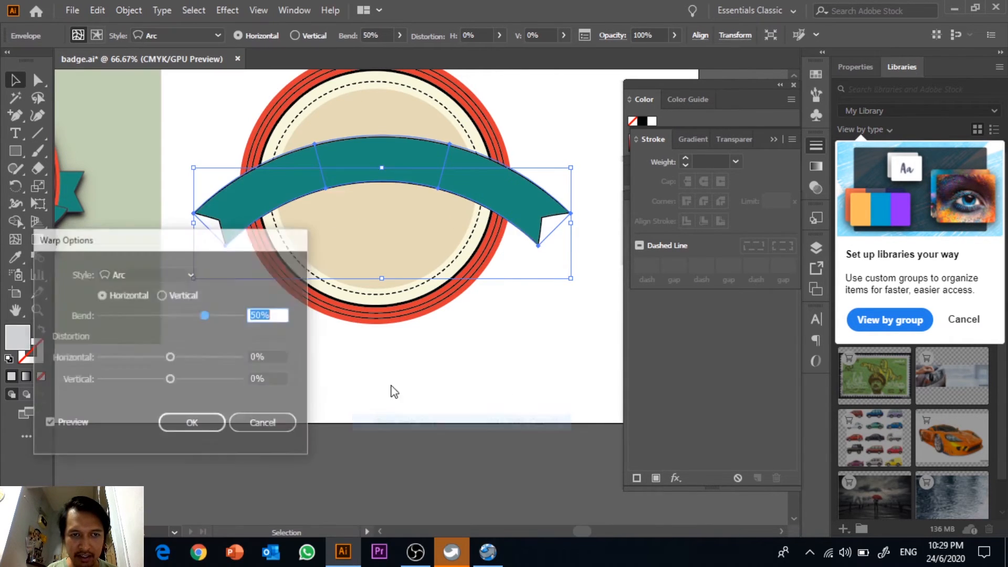
type("10")
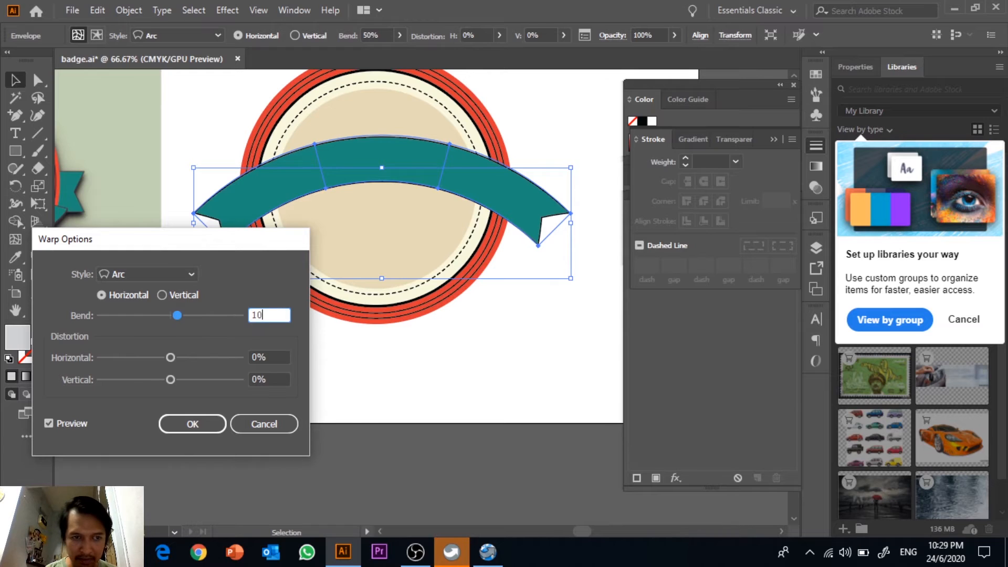
left_click(48, 423)
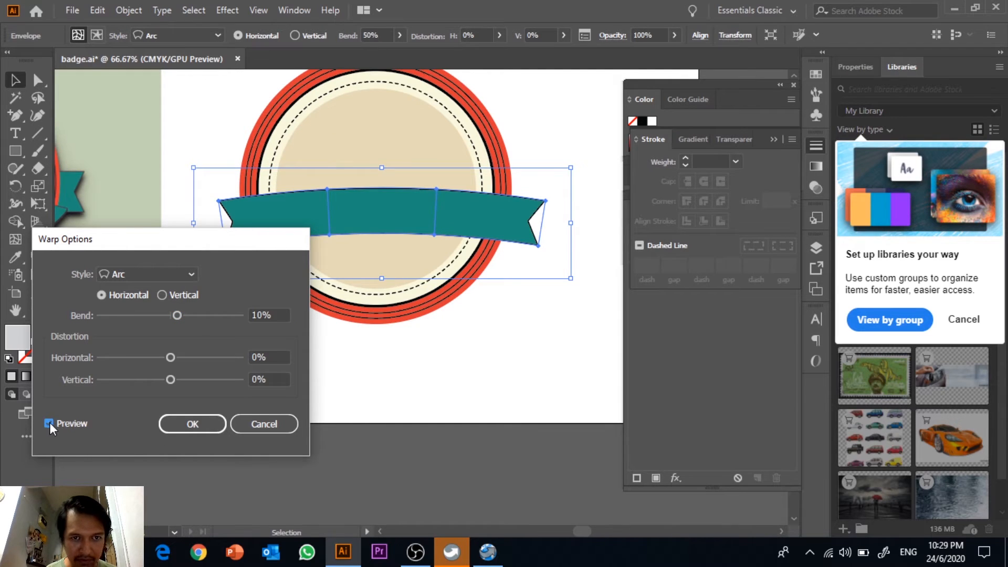
left_click_drag(173, 242, 290, 299)
left_click(381, 374)
type("15")
left_click(192, 482)
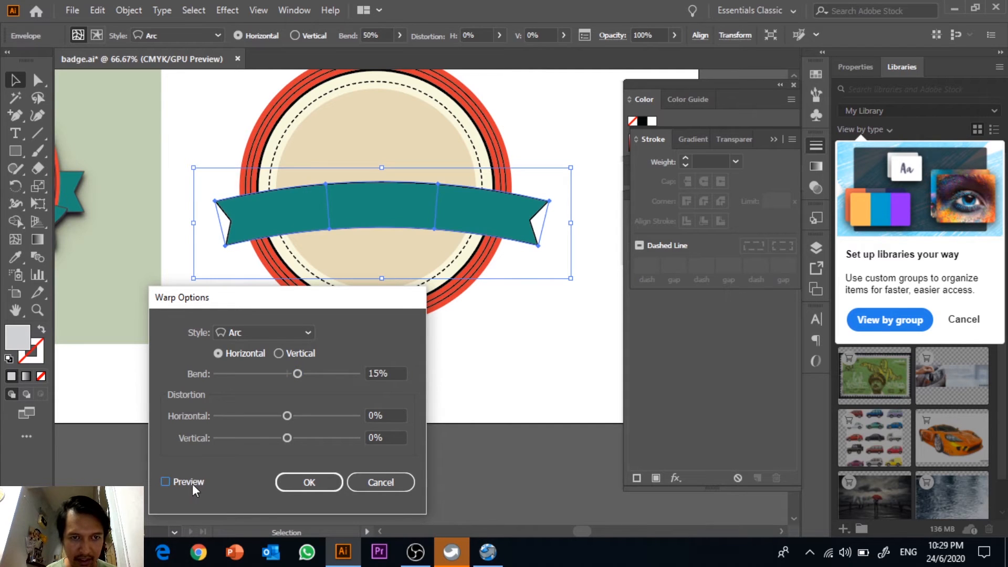
left_click(305, 480)
scroll(543, 410, "left", 2)
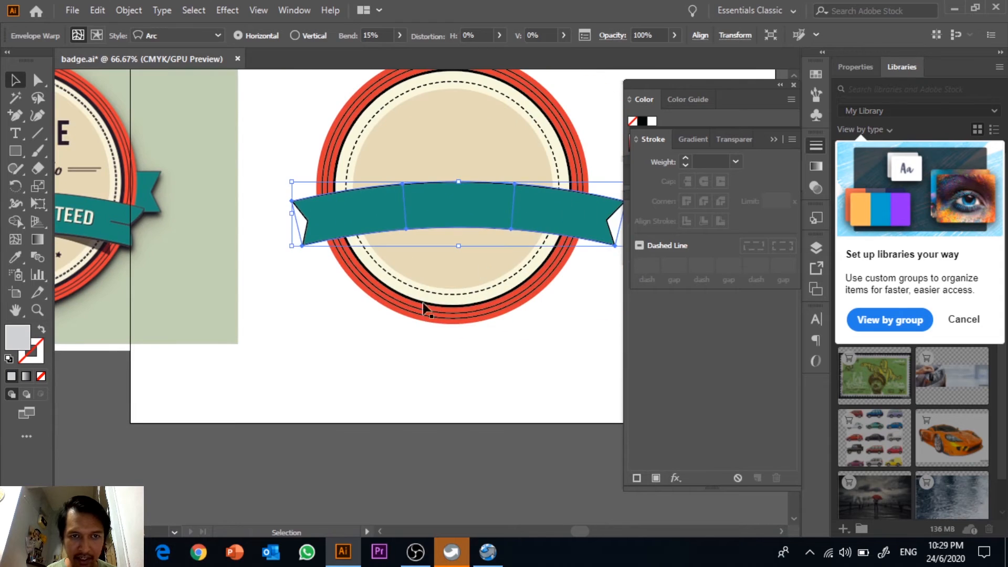
Scale the arced ribbon down slightly, reposition it across the lower half of the circular badge, and deselect it
left_click_drag(511, 207, 514, 236)
scroll(489, 301, "up", 1)
scroll(488, 302, "right", 1)
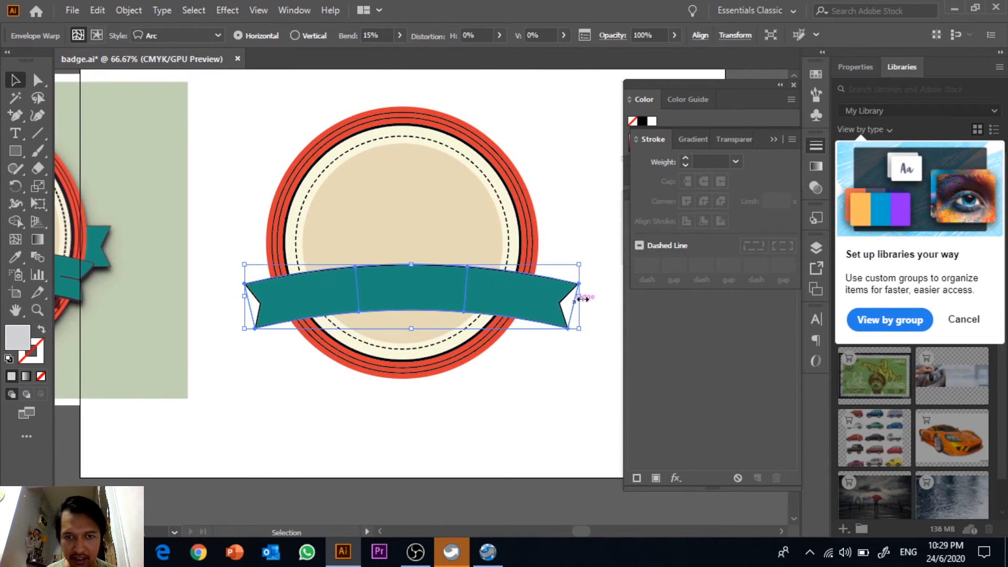
left_click_drag(578, 264, 524, 302)
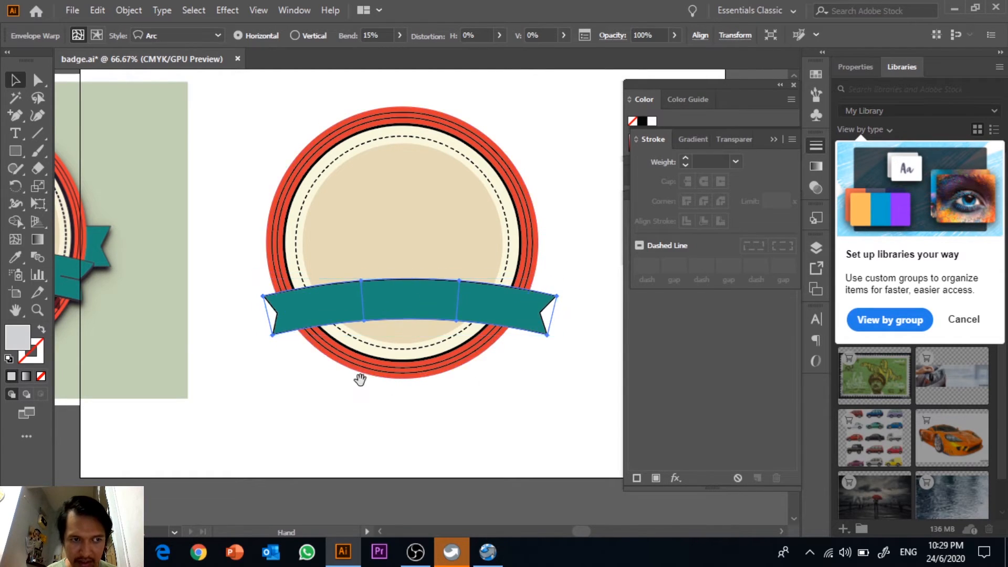
left_click_drag(367, 380, 533, 359)
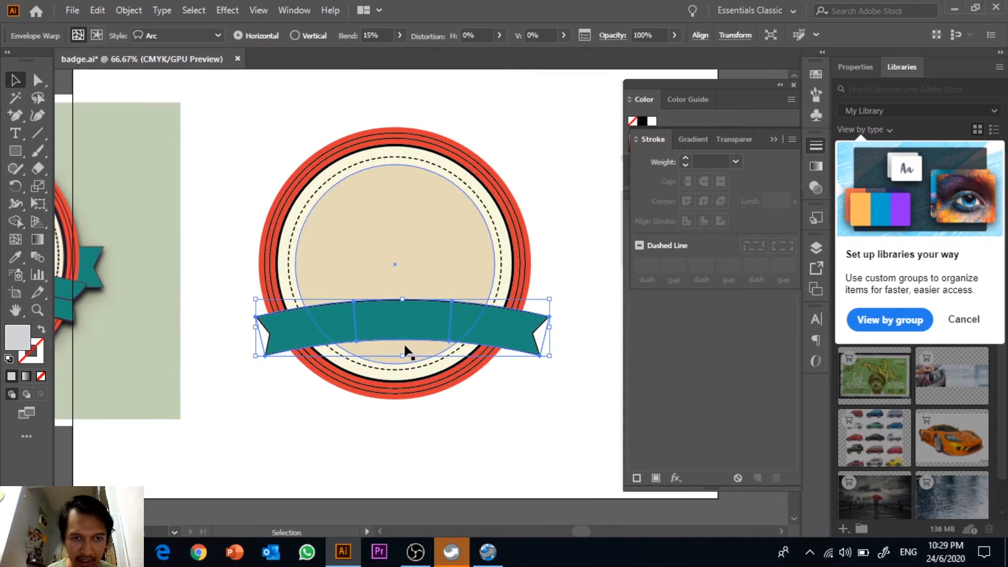
left_click_drag(405, 349, 417, 292)
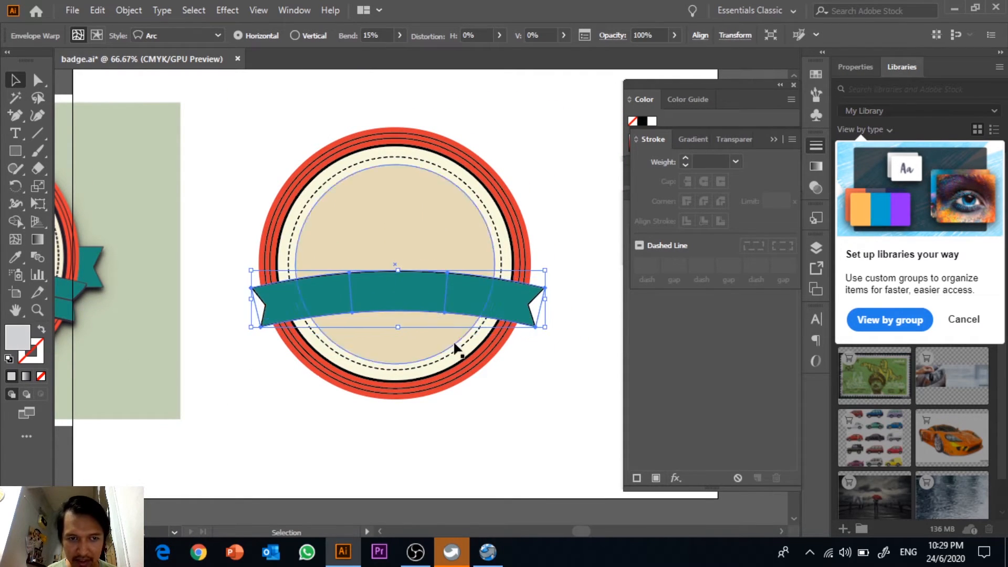
left_click(505, 380)
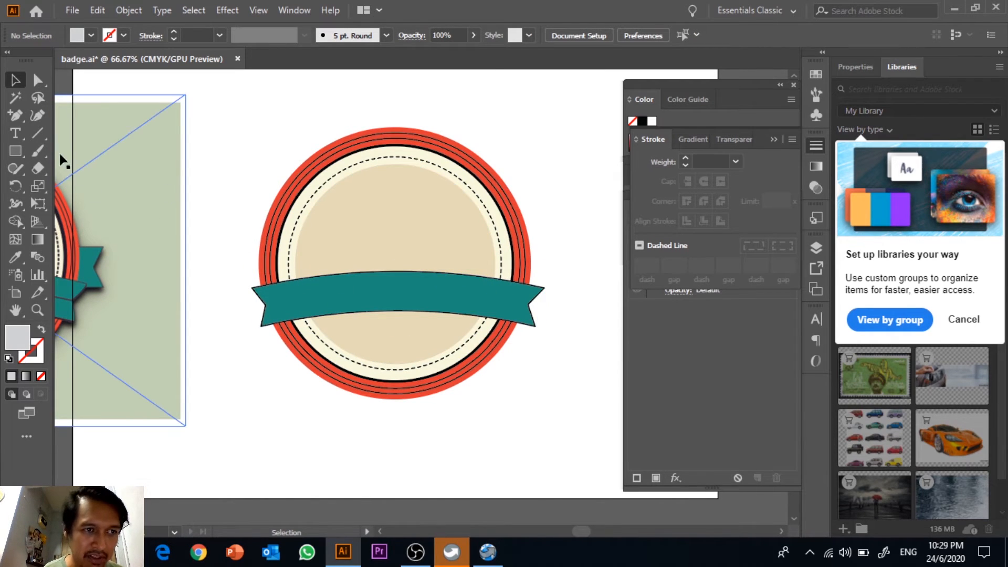
Draw a short black 1 pt line with no fill running inward from each of the ribbon's two end notches
left_click_drag(43, 134, 101, 133)
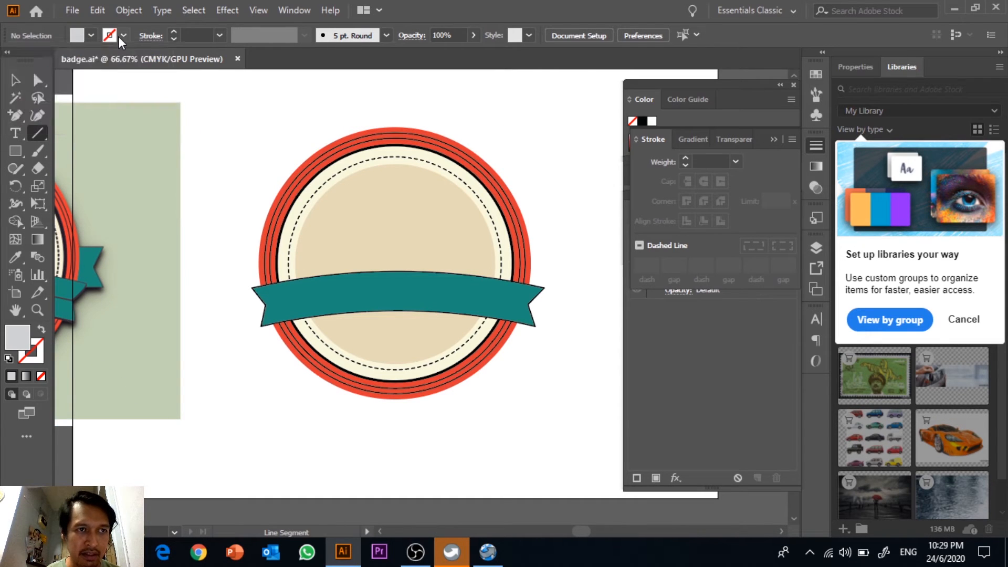
left_click(124, 35)
left_click(41, 60)
left_click(91, 35)
left_click(91, 35)
left_click(10, 60)
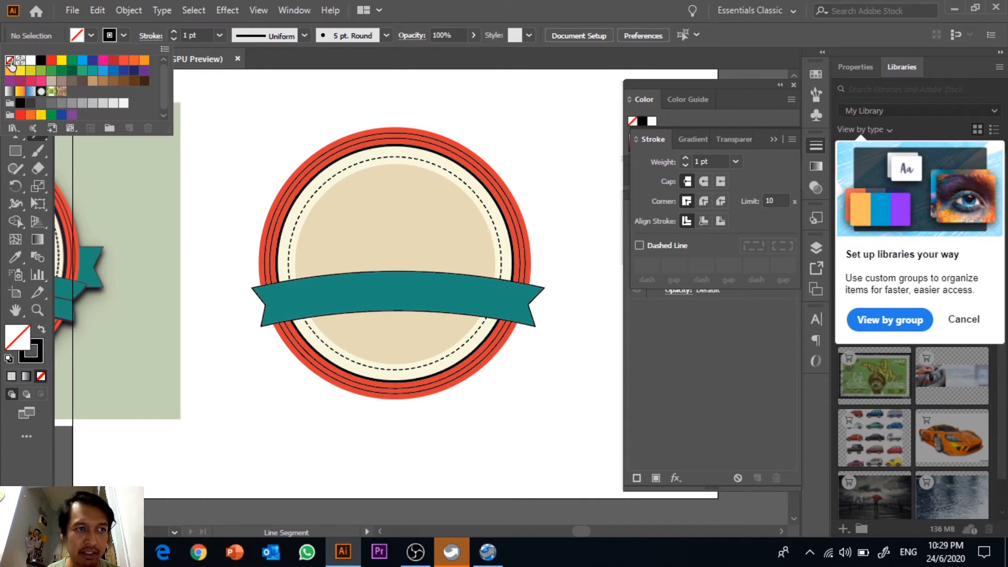
left_click(522, 6)
left_click_drag(270, 302, 299, 293)
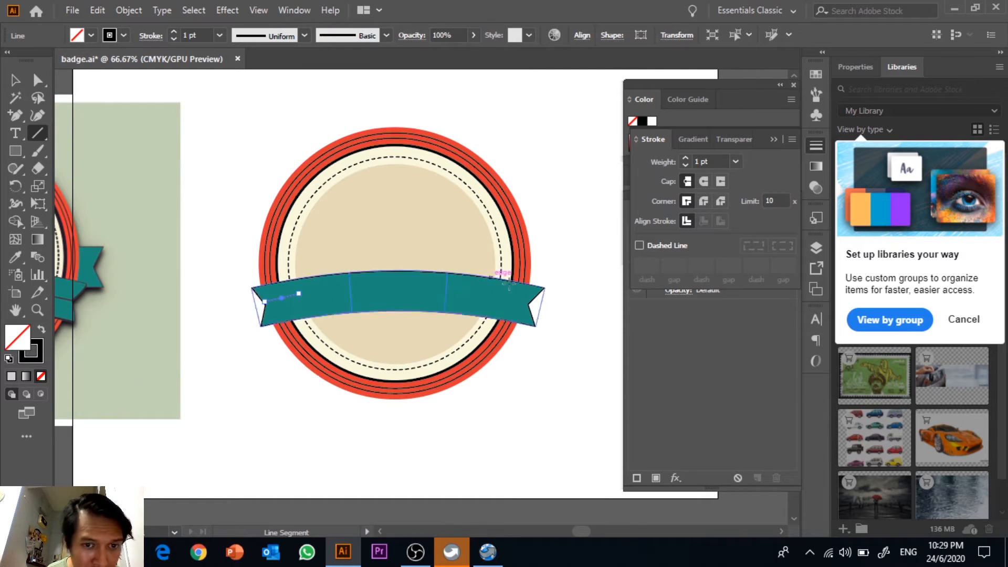
left_click_drag(530, 304, 501, 299)
left_click(15, 79)
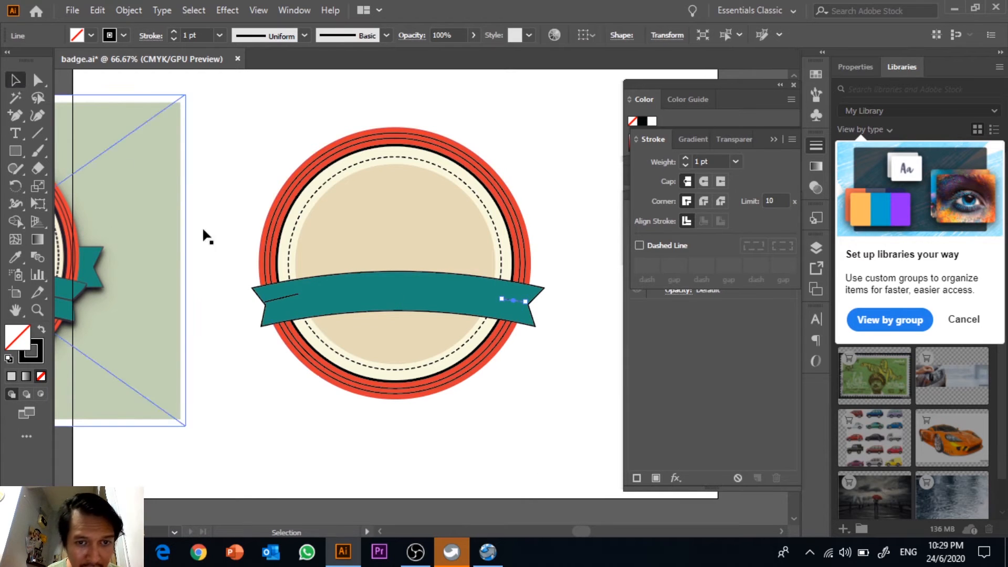
left_click(231, 214)
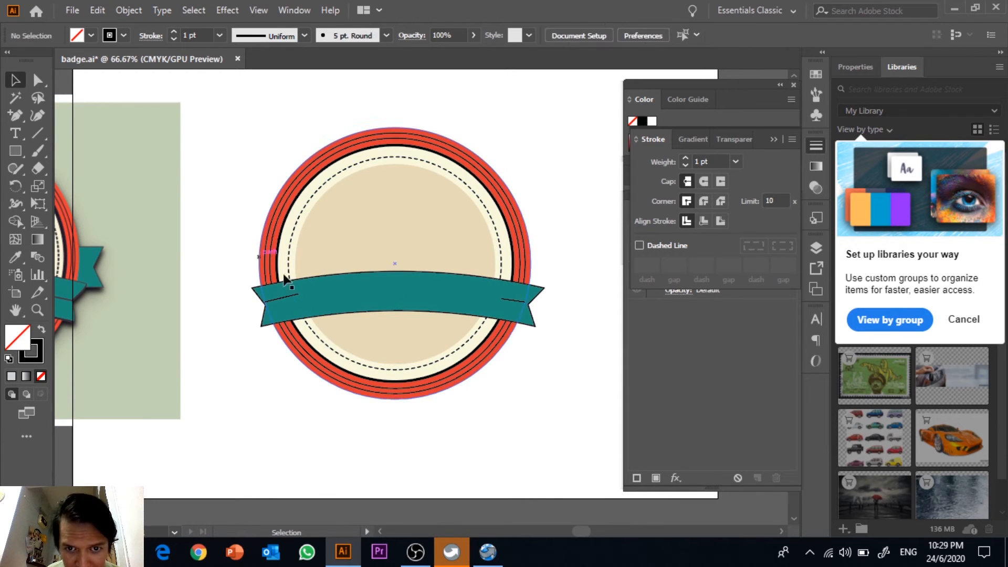
Adjust the short fold line at the ribbon's right end so its outer end meets the notch point
left_click(517, 301)
key("ctrl+plus")
key("ctrl+plus")
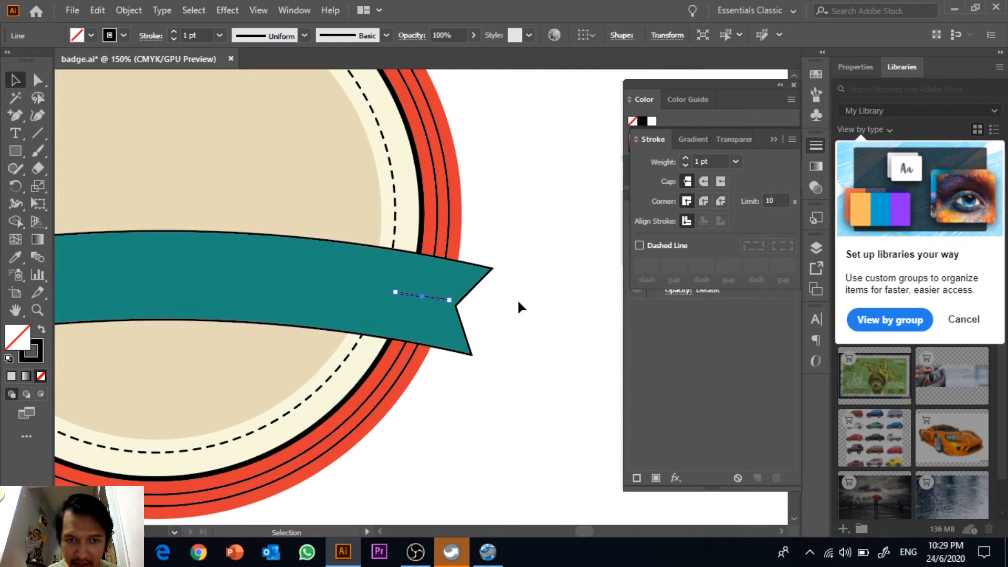
left_click_drag(451, 304, 456, 305)
left_click(534, 336)
Adjust the fold line at the ribbon's left end, shortening its inner end slightly, and deselect it
scroll(506, 355, "left", 10)
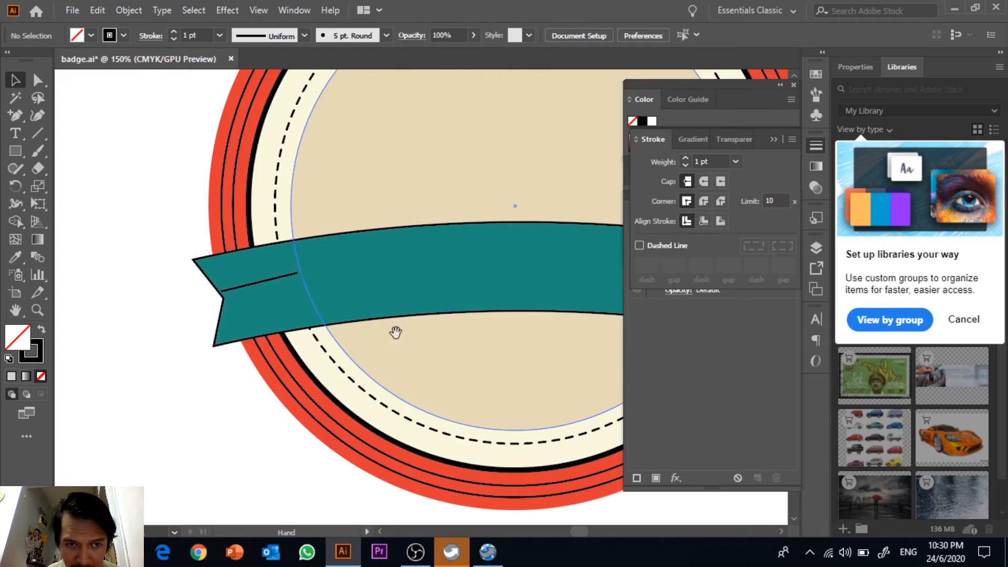
left_click_drag(373, 294, 376, 305)
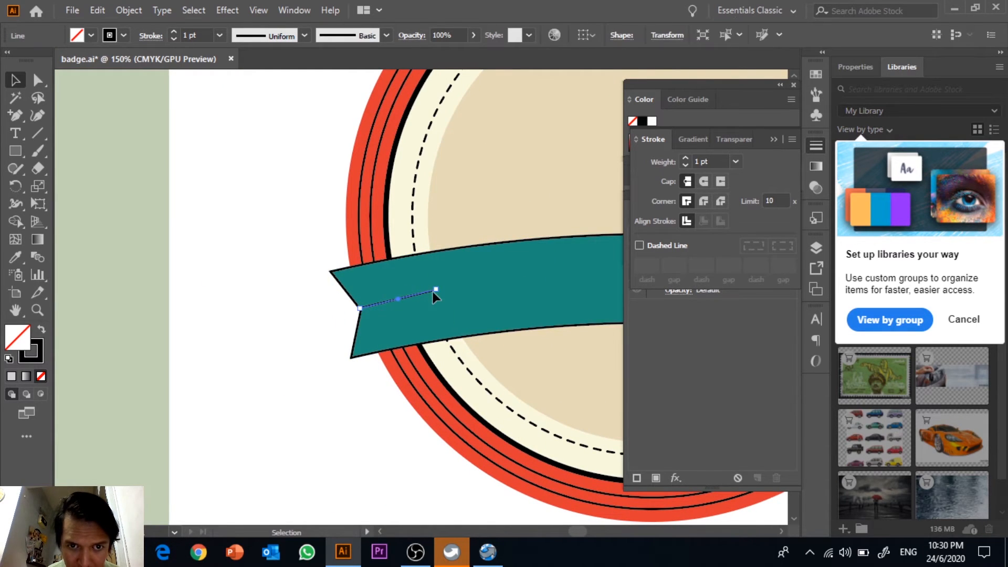
left_click_drag(436, 291, 426, 296)
left_click(314, 336)
Examine both ribbon ends of the drawn badge and compare them with the folded ribbon tails in the reference image
scroll(313, 340, "right", 8)
left_click_drag(367, 375, 326, 369)
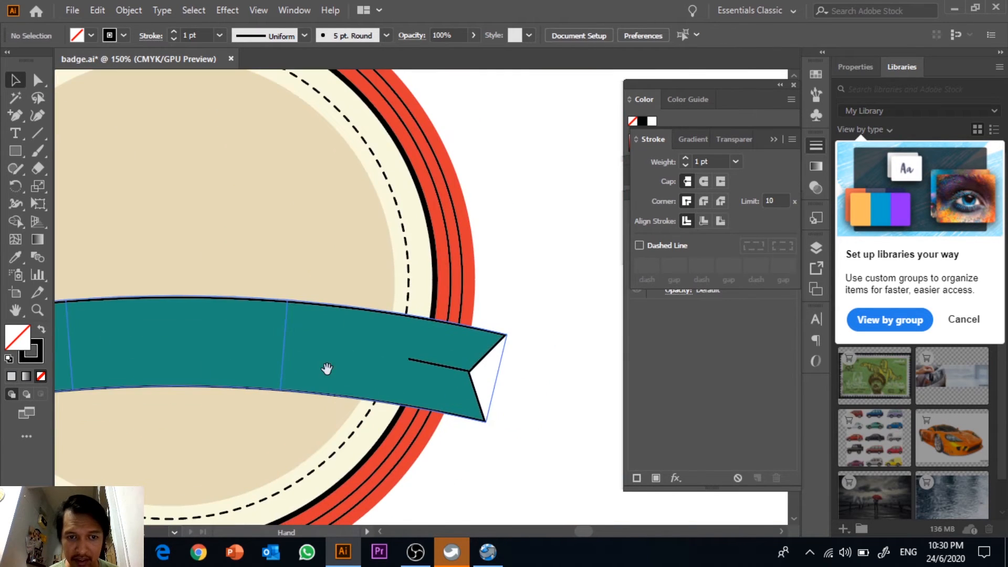
key("ctrl+minus")
key("ctrl+minus")
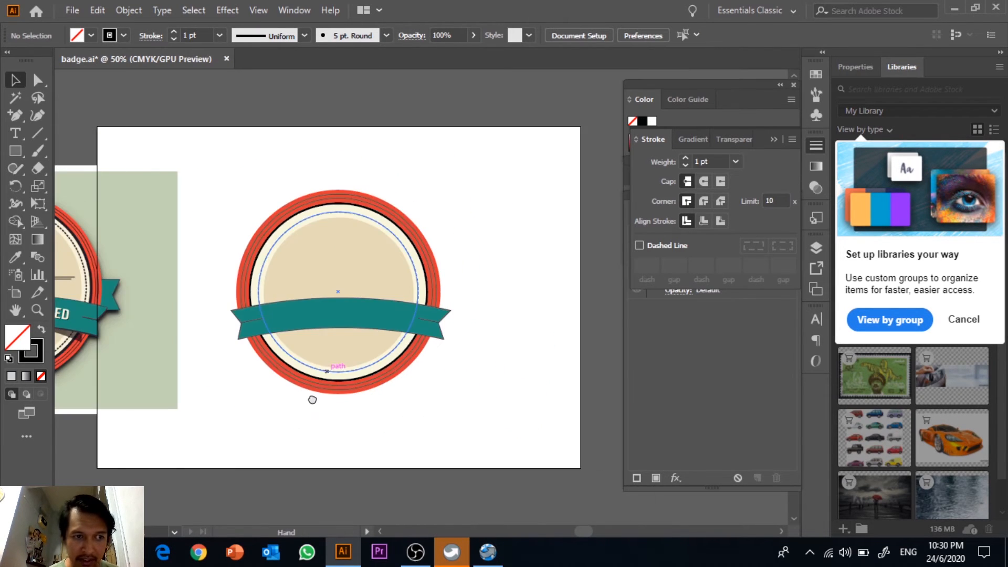
left_click_drag(385, 400, 406, 404)
scroll(504, 443, "right", 3)
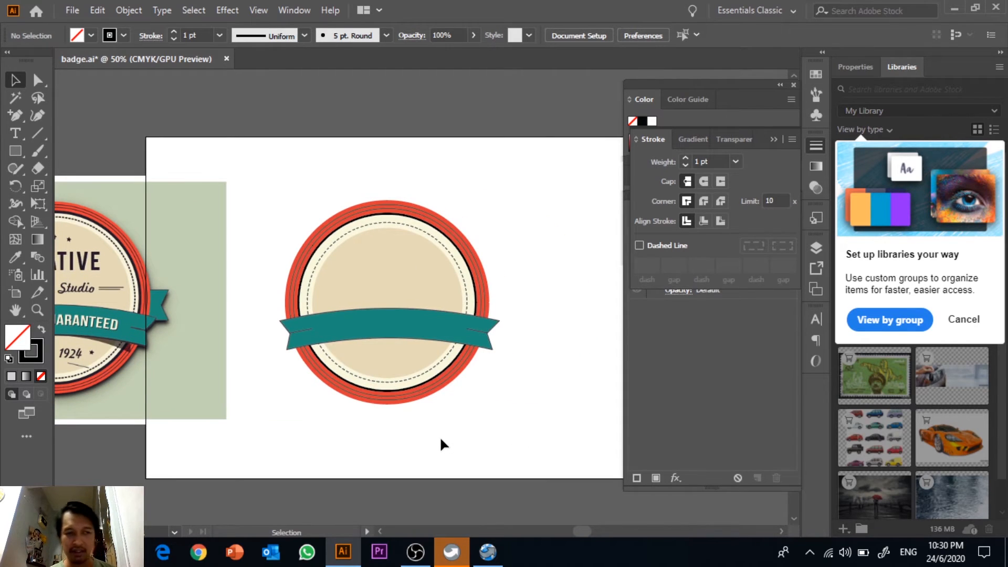
scroll(439, 444, "left", 4)
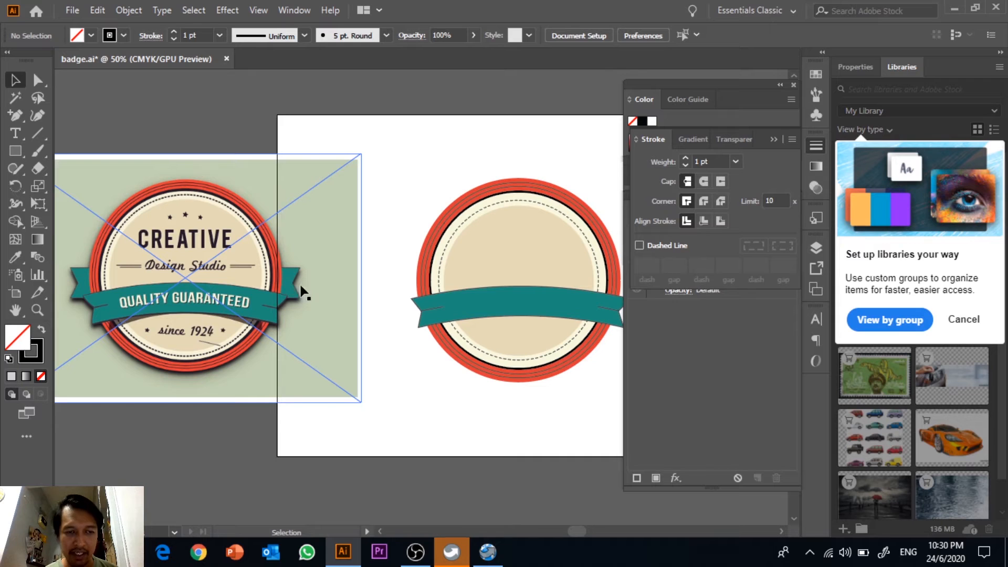
key("space")
mouse_move(384, 330)
left_mouse_down()
mouse_move(263, 335)
mouse_move(365, 336)
left_mouse_up()
scroll(211, 306, "right", 6)
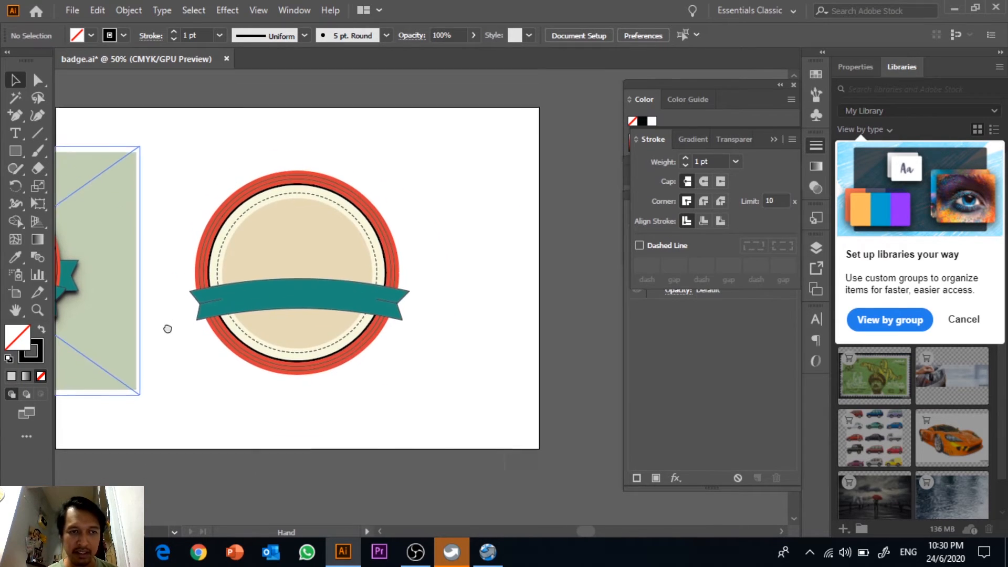
Draw a rectangle about 13.1 by 2.06 cm over the badge's bottom edge and sample the ribbon's teal as its fill
left_click(21, 149)
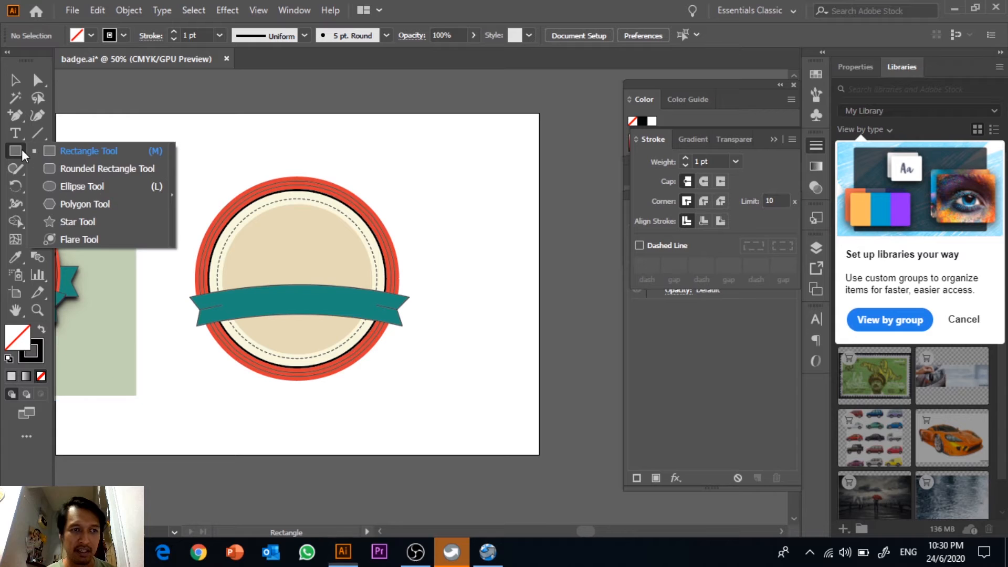
left_click(68, 157)
left_click_drag(189, 359, 394, 391)
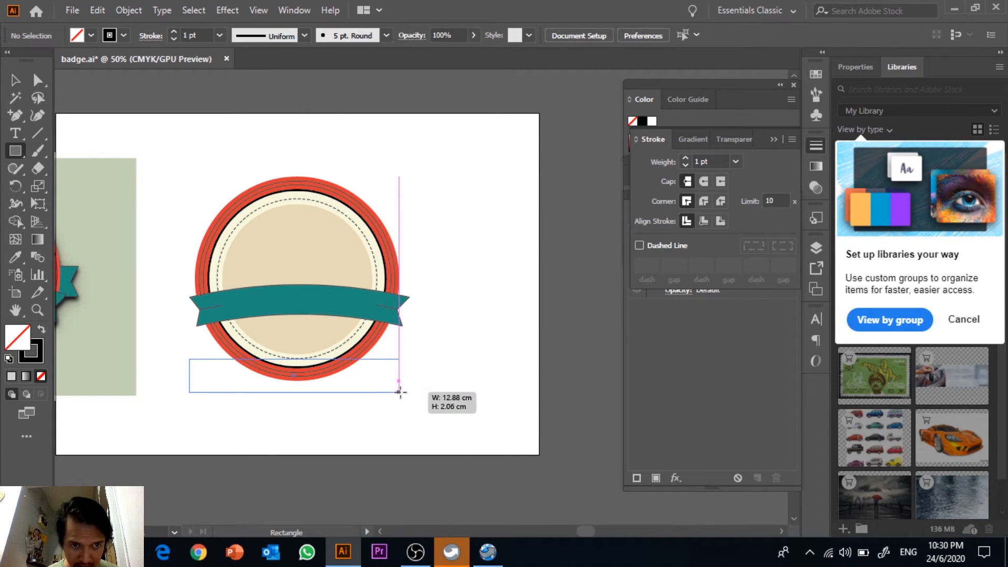
left_click_drag(404, 391, 402, 391)
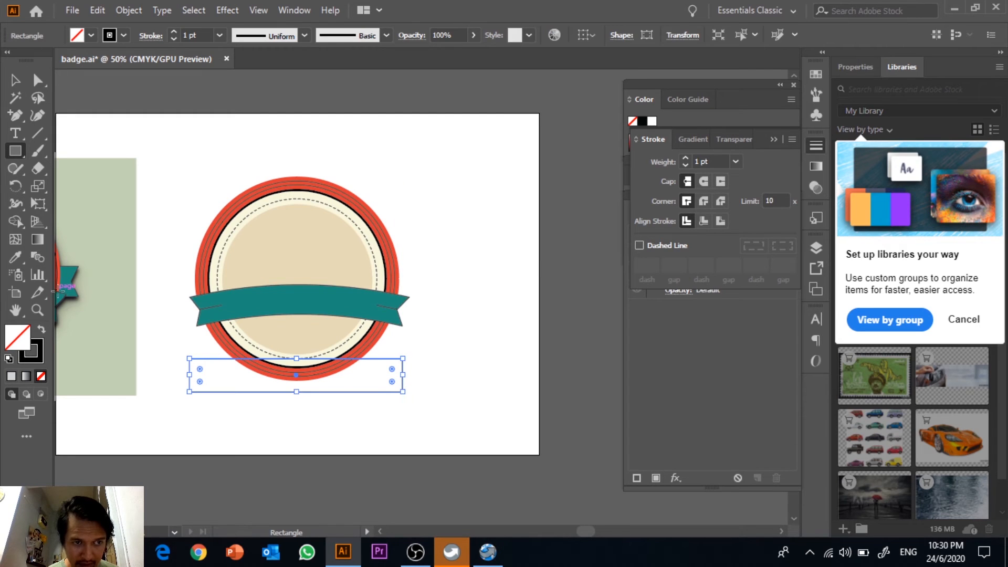
left_click(21, 257)
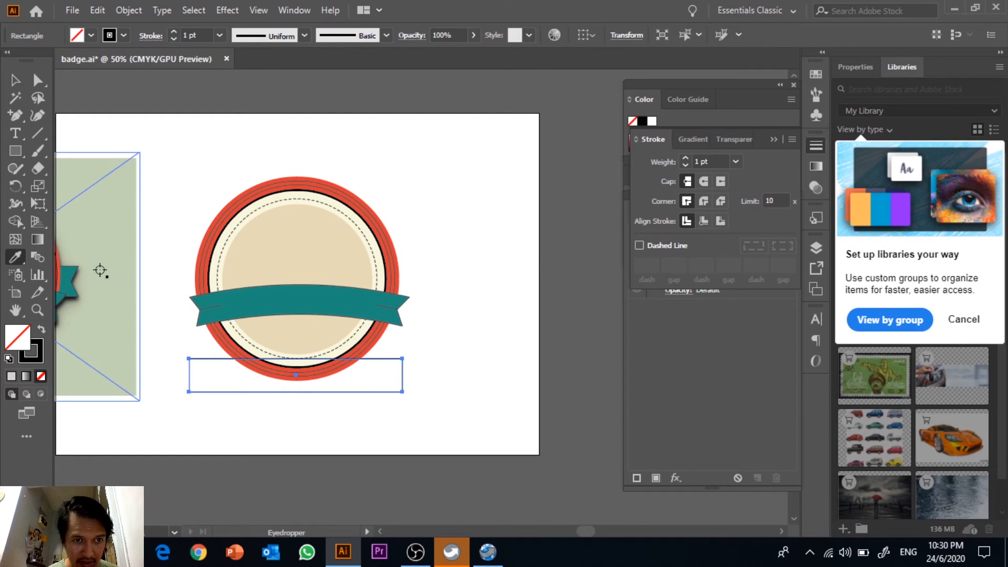
left_click(273, 298)
key("v")
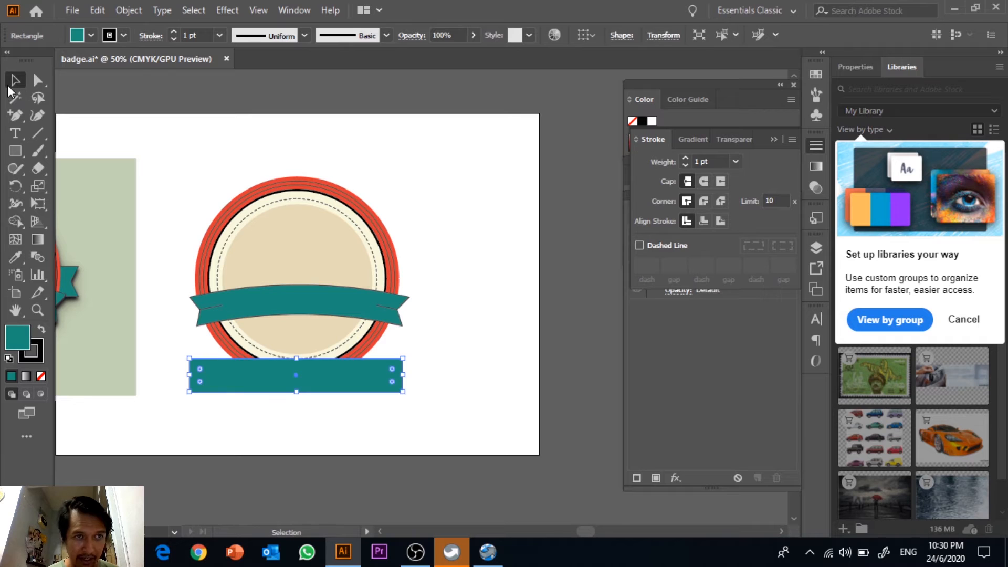
Move the teal rectangle down into the empty space just below the circular badge and deselect it
left_click(483, 219)
left_click_drag(488, 386, 519, 279)
left_click_drag(392, 276, 395, 307)
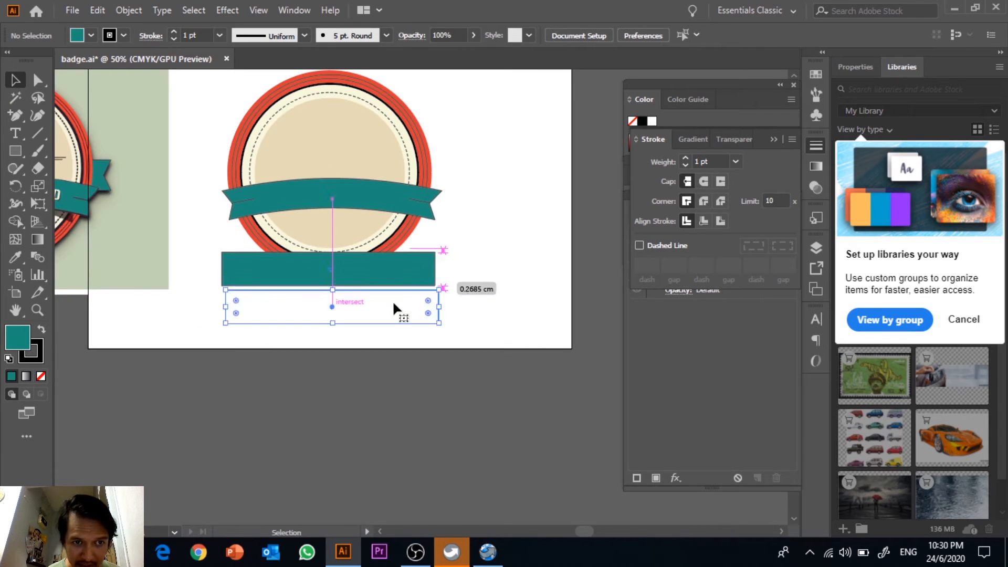
left_click(398, 331)
Add an anchor point at the middle of the teal rectangle's left and right sides
left_click_drag(18, 122, 39, 126)
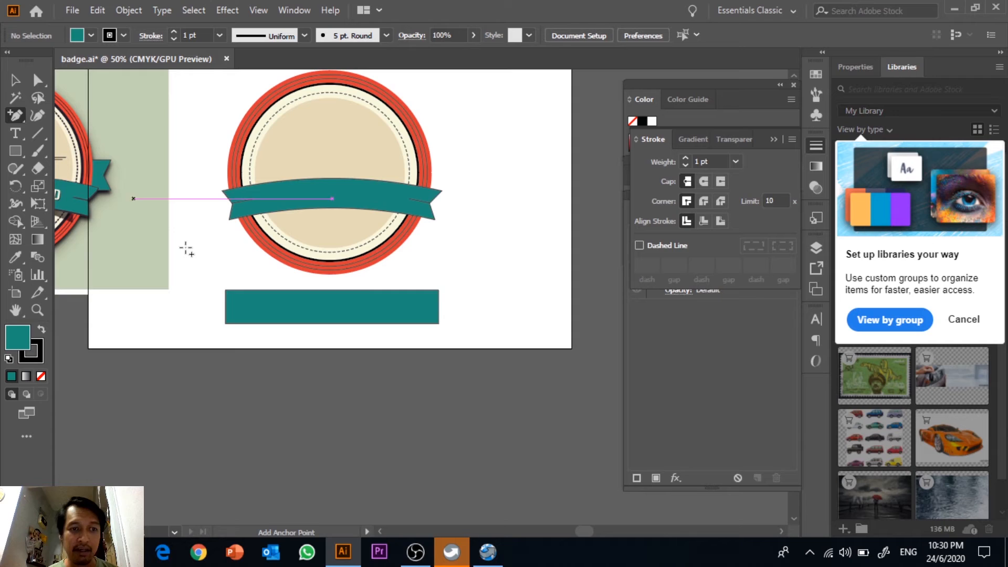
left_click(226, 305)
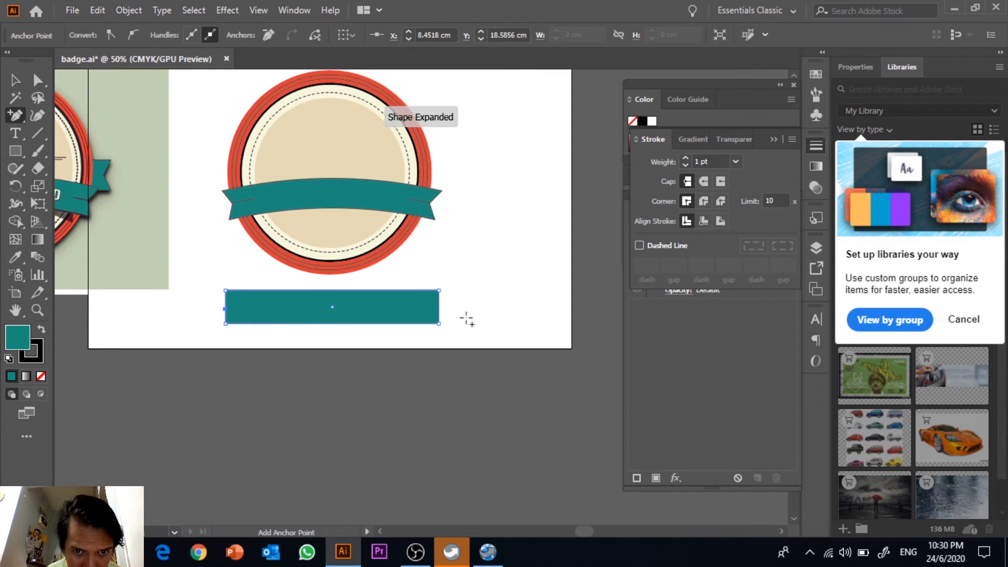
left_click(439, 308)
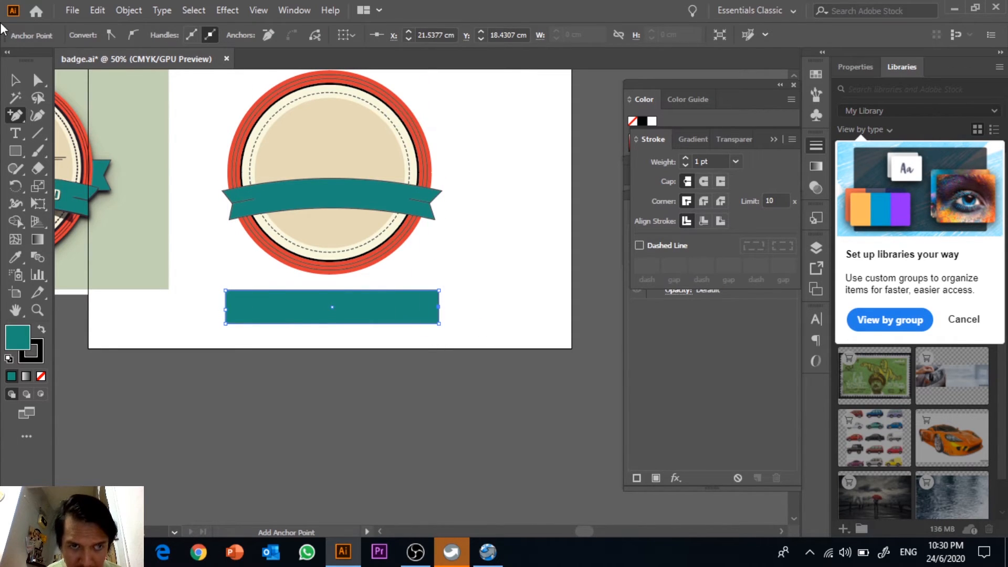
Move the rectangle's left middle anchor point about 0.6 cm inward and the right one similarly inward to form ribbon notches
left_click(37, 80)
left_click(115, 143)
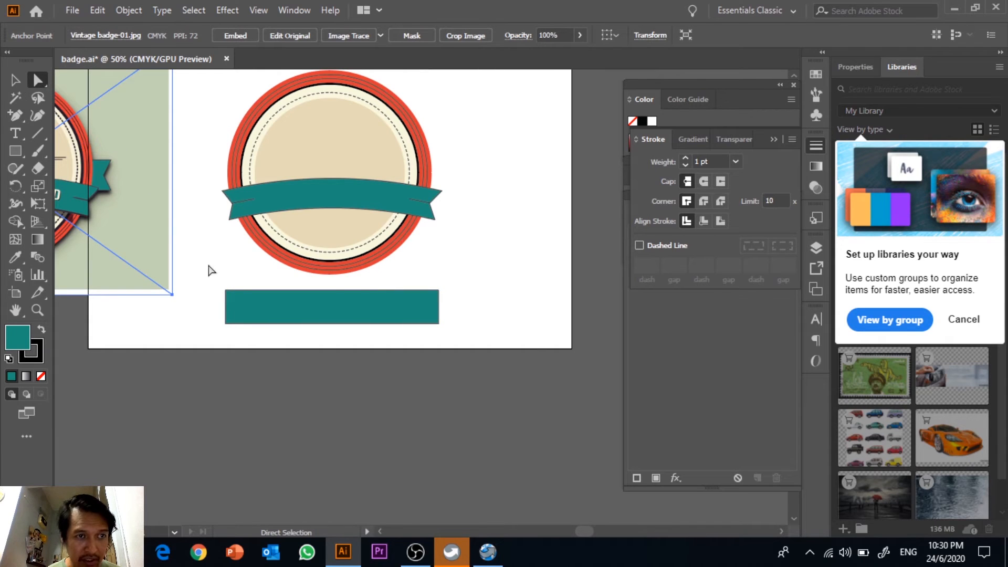
left_click(229, 312)
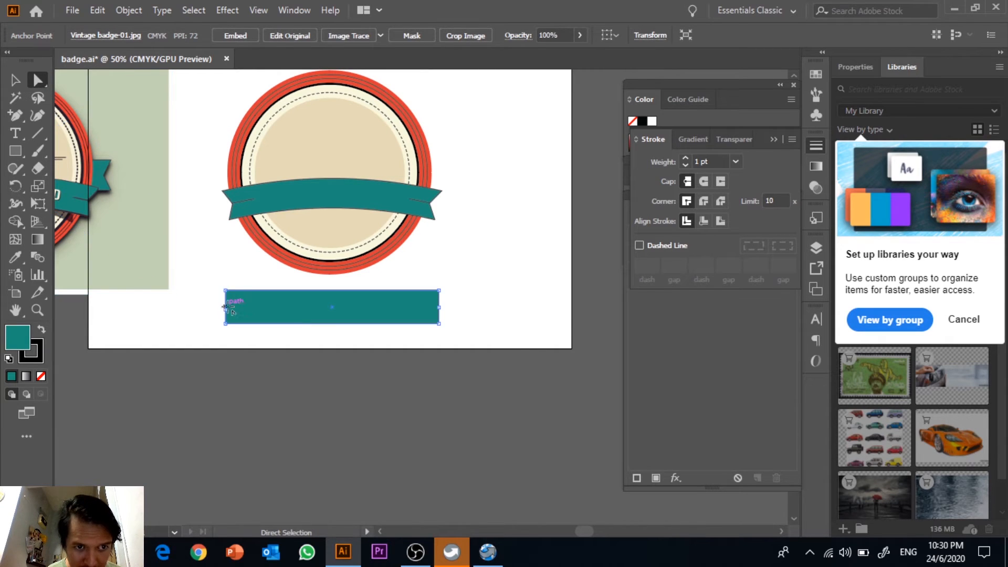
left_click(269, 348)
left_click_drag(226, 310, 235, 306)
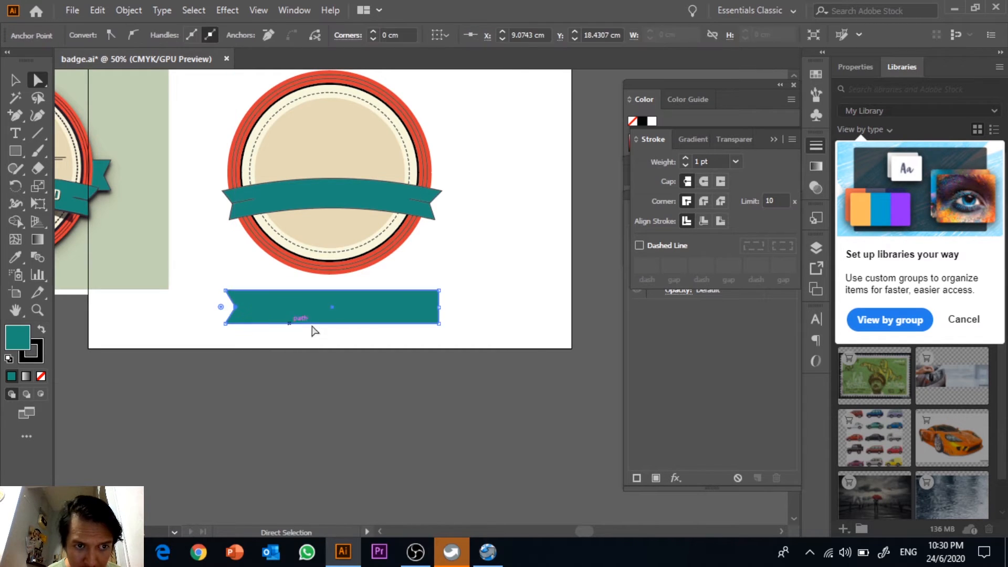
left_click(488, 317)
left_click_drag(440, 307, 427, 305)
left_click(471, 319)
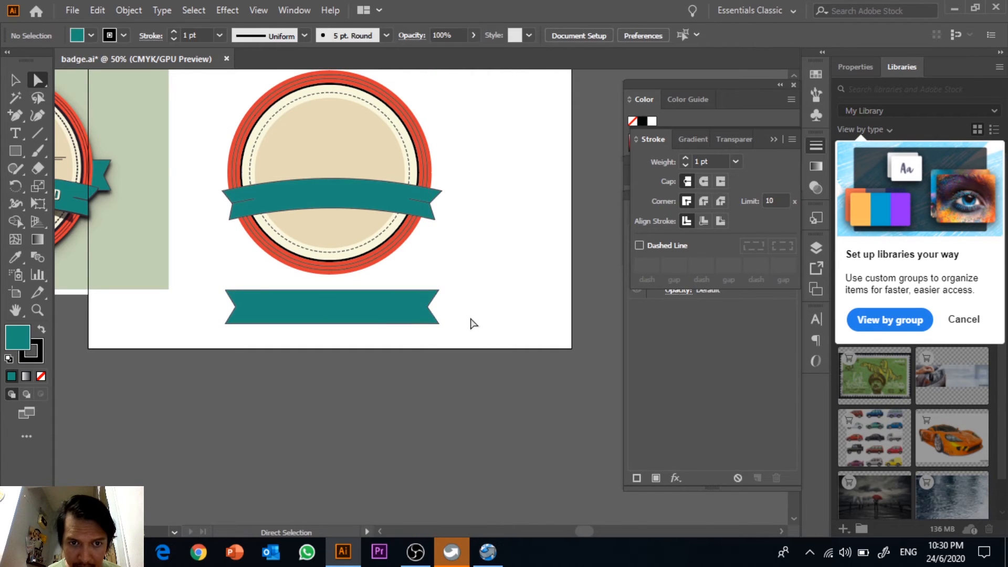
Move the straight notched ribbon up over the curved ribbon's upper part, widen it slightly, and nudge it left into alignment
scroll(471, 318, "up", 3)
left_click(14, 79)
left_click_drag(355, 385, 341, 240)
mouse_move(429, 225)
left_mouse_down()
mouse_move(446, 223)
mouse_move(429, 228)
left_mouse_up()
key("Left")
key("Left")
key("Left")
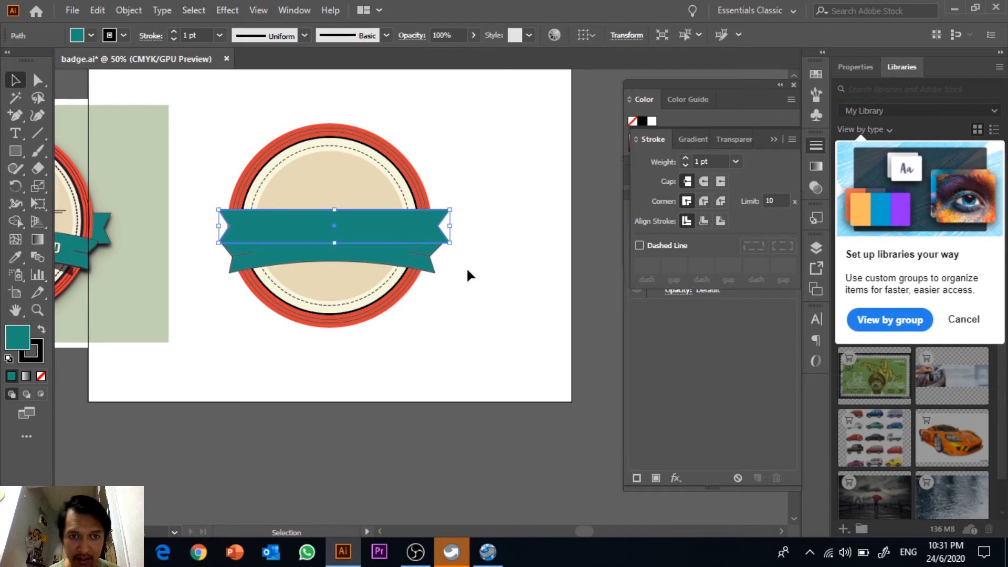
left_click(467, 270)
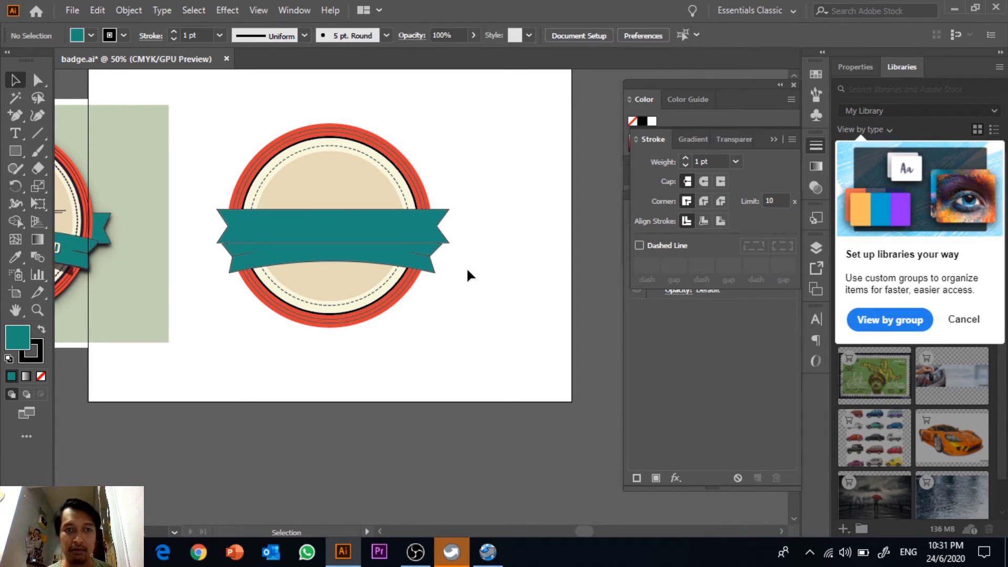
Send the straight notched ribbon to the back so it sits behind the circular badge
left_click(386, 224)
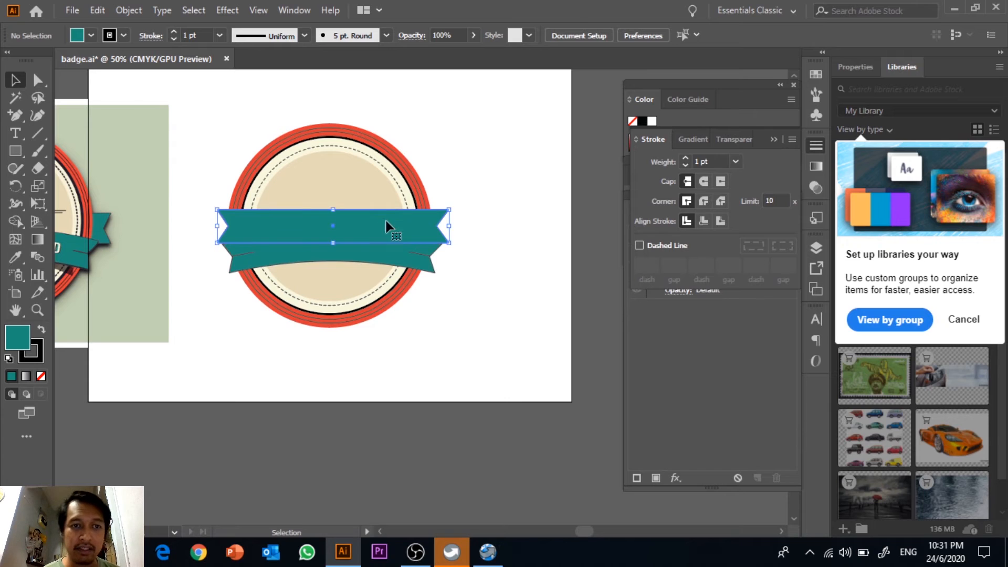
right_click(311, 229)
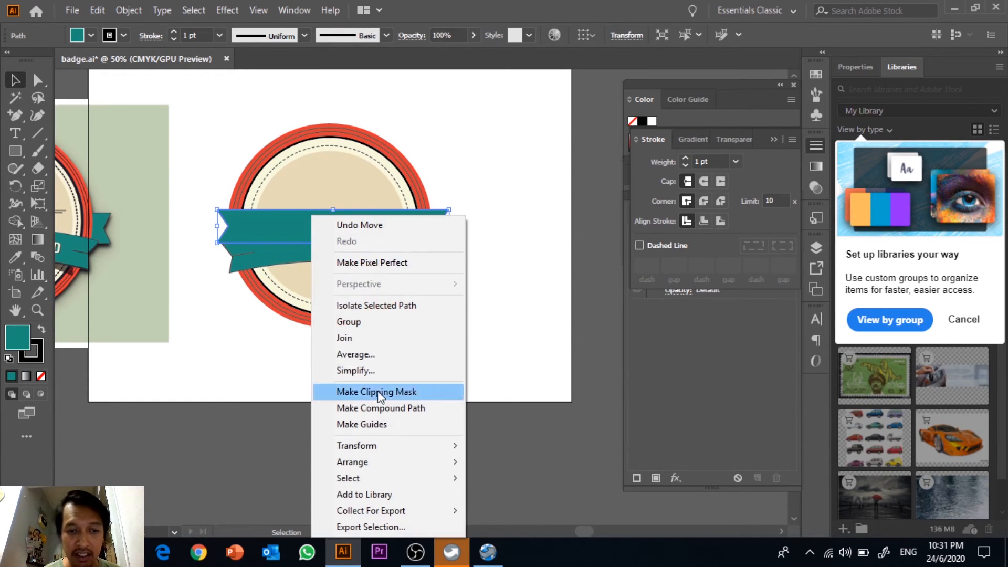
mouse_move(378, 463)
left_click(579, 510)
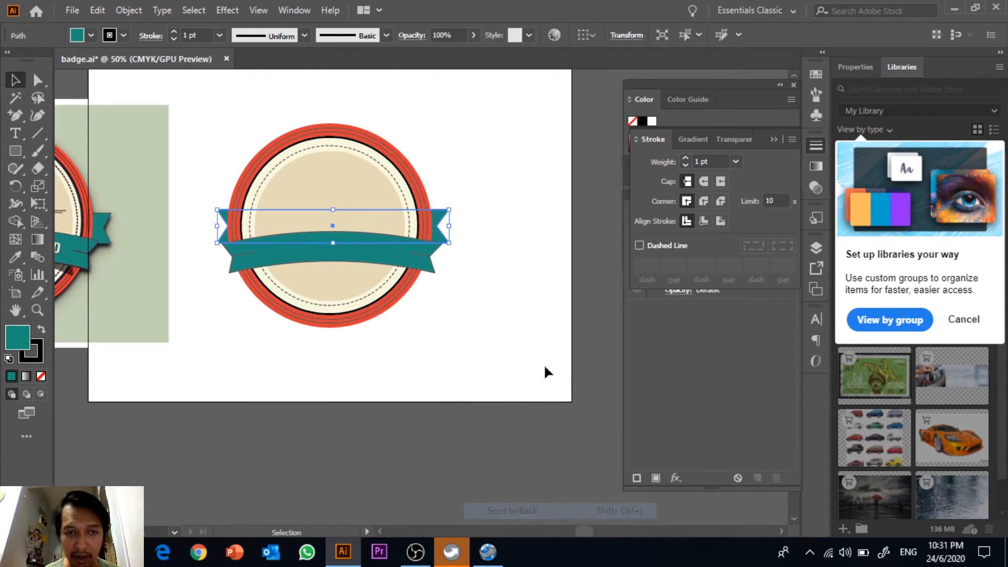
left_click(515, 315)
Widen the back ribbon slightly at its left end so both notched tails extend evenly beyond the badge
left_click_drag(345, 340, 351, 361)
left_click(460, 253)
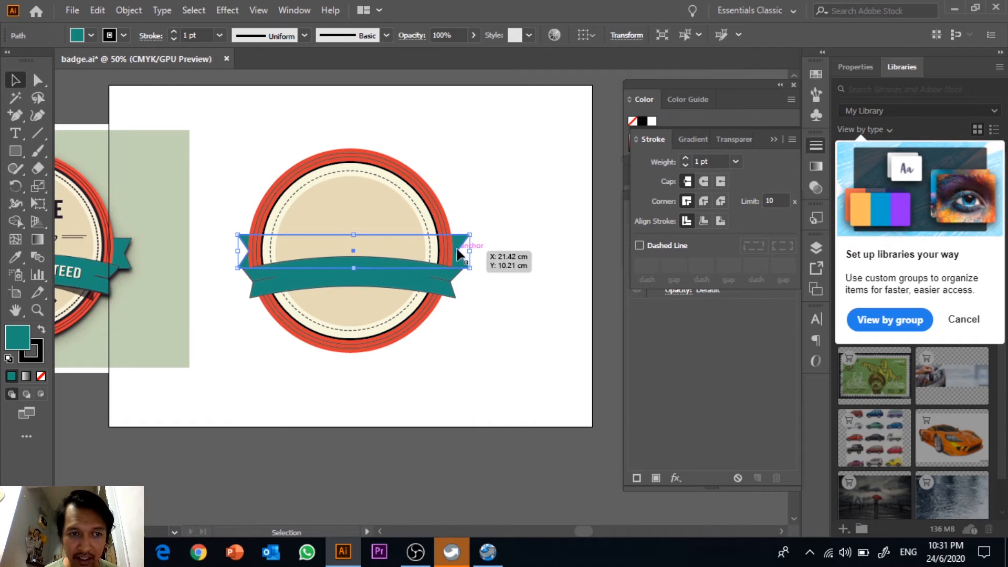
left_click_drag(238, 251, 230, 252)
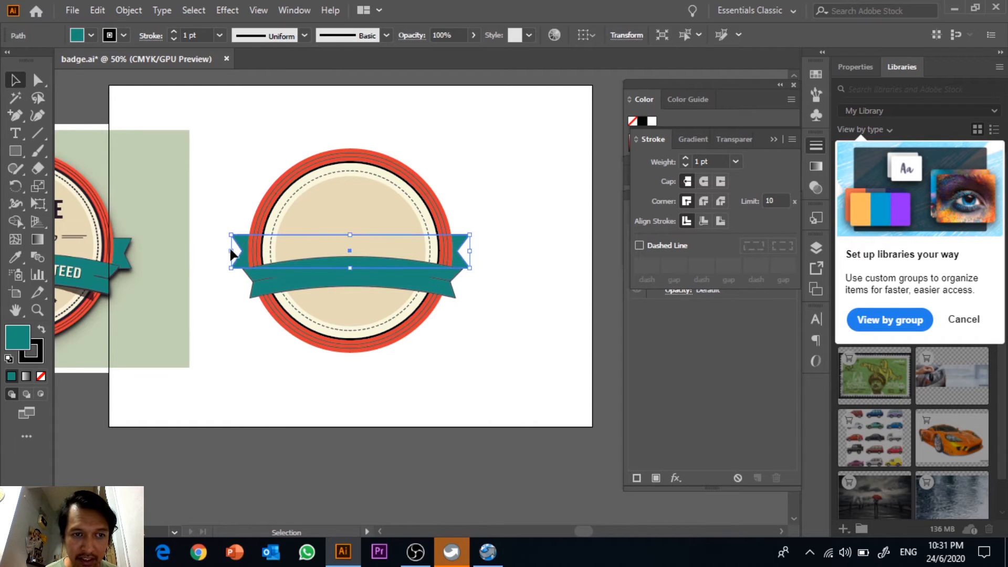
left_click_drag(495, 360, 212, 285)
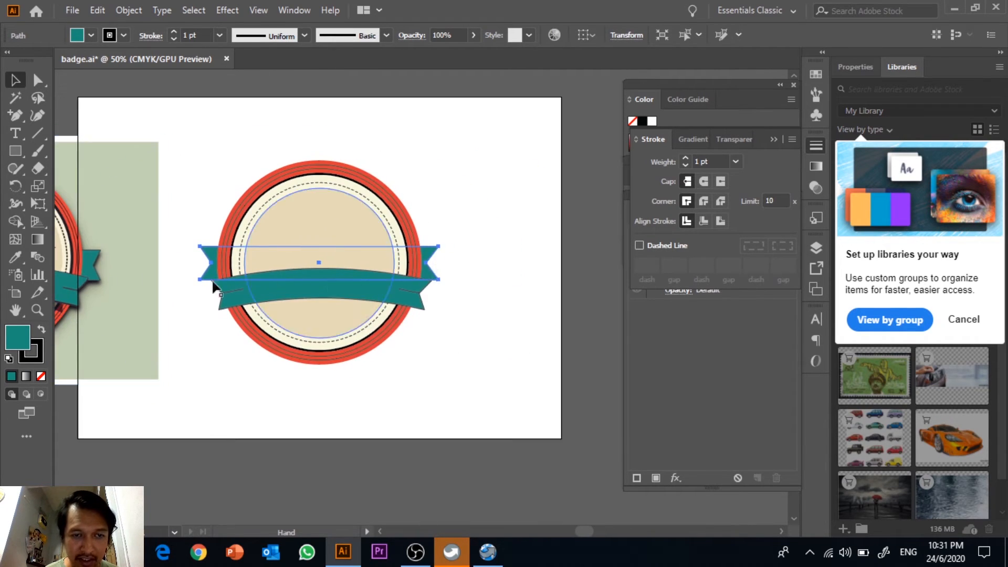
left_click_drag(440, 264, 592, 334)
left_click(475, 284)
left_click(590, 276)
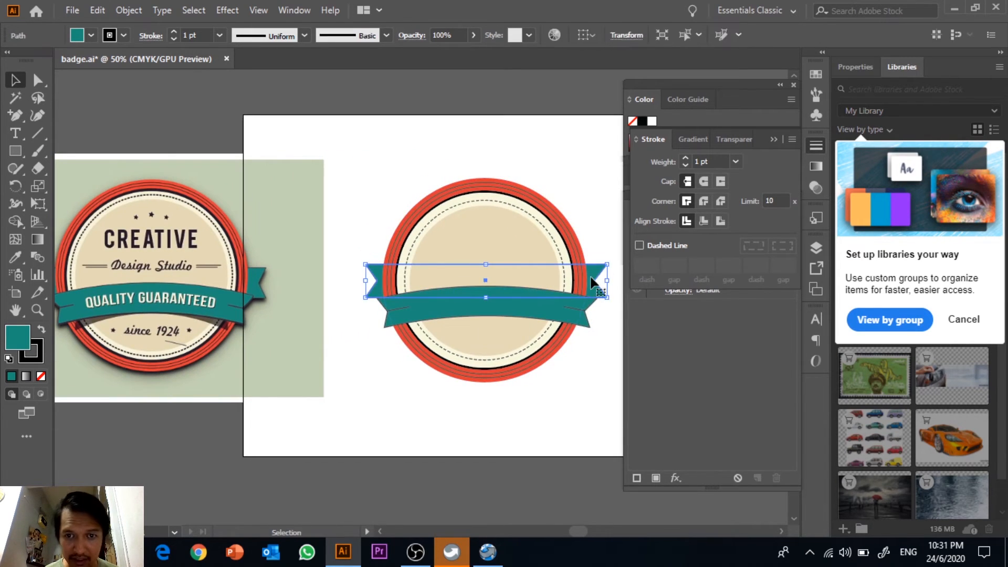
key("Left")
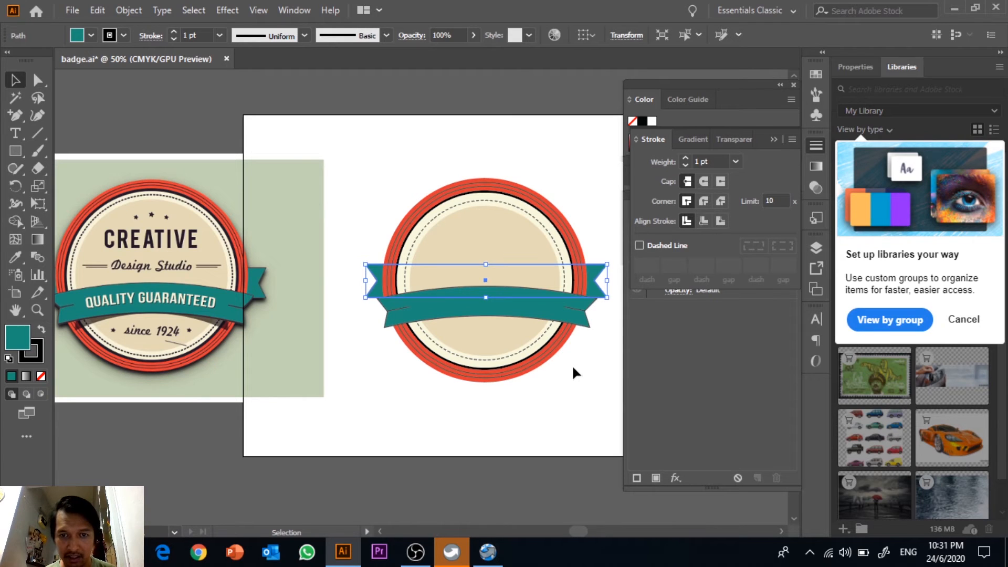
left_click(572, 372)
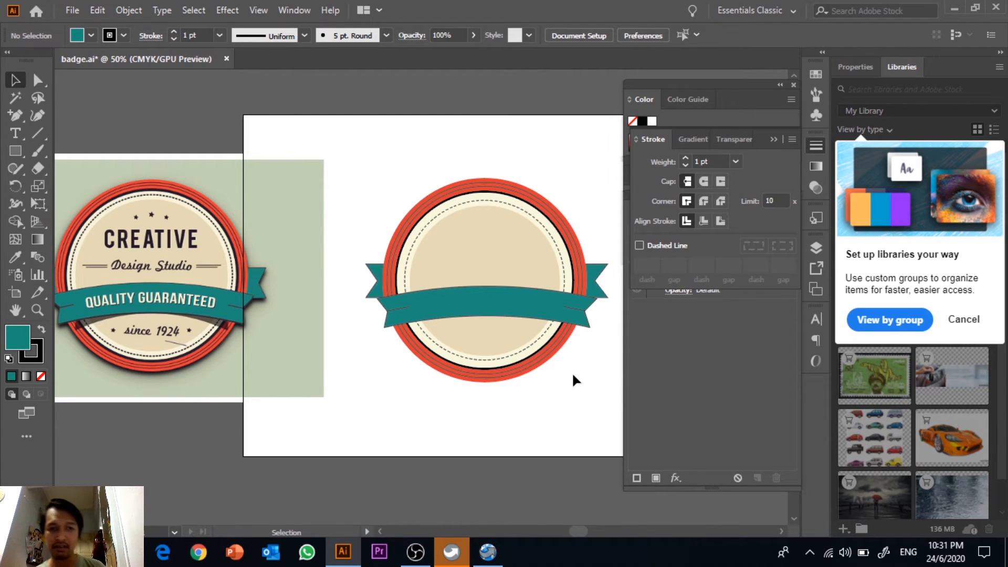
Save the badge document
key("a")
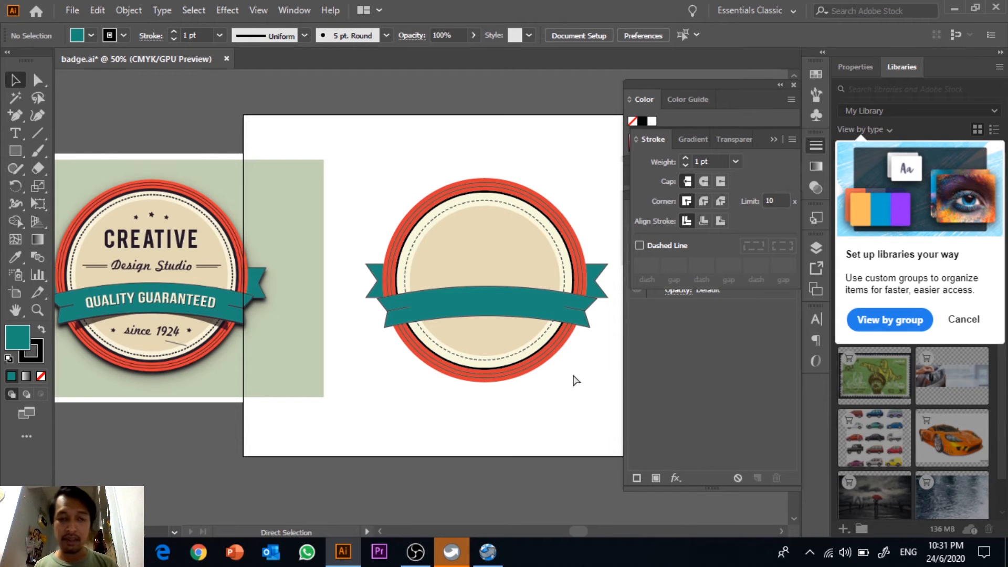
key("v")
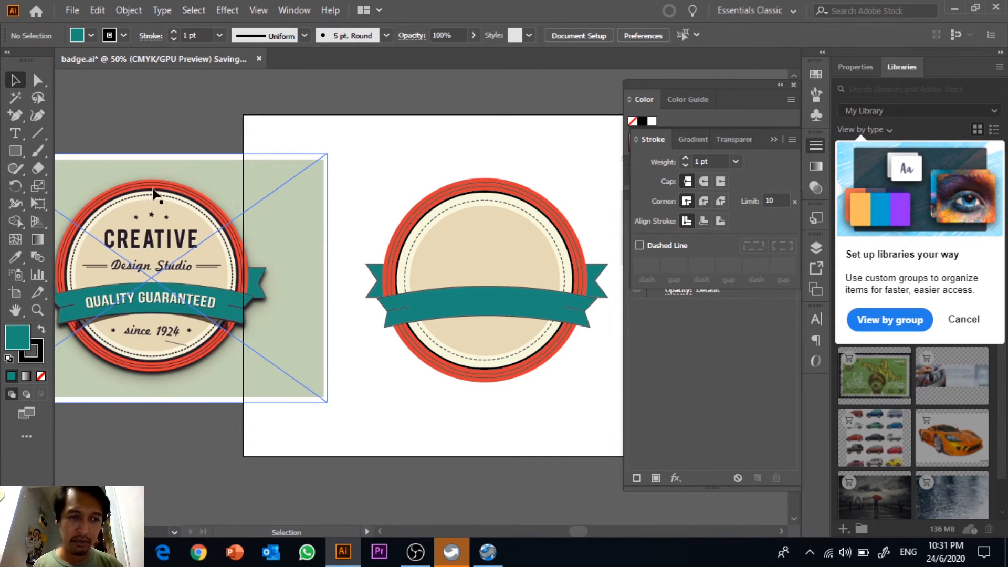
key("ctrl+s")
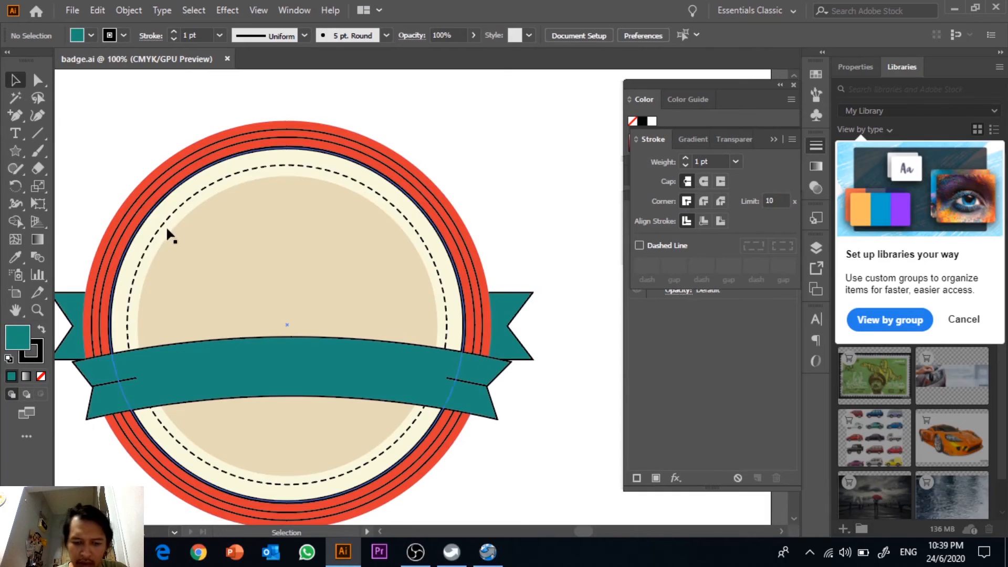
Draw a small five-pointed star in the empty area beside the badge's upper left edge
key("space")
left_click_drag(138, 165, 485, 193)
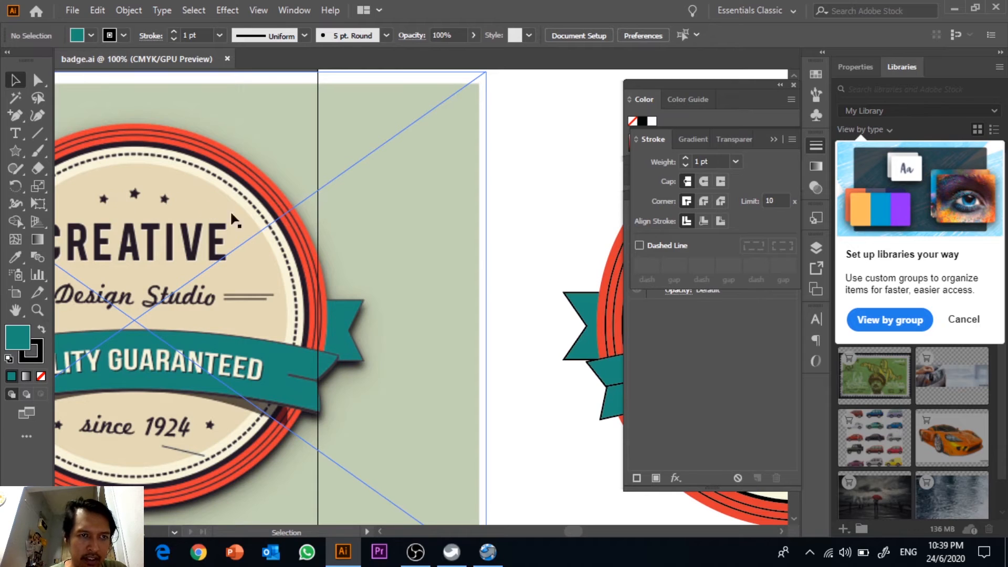
key("space")
left_click_drag(427, 263, 29, 258)
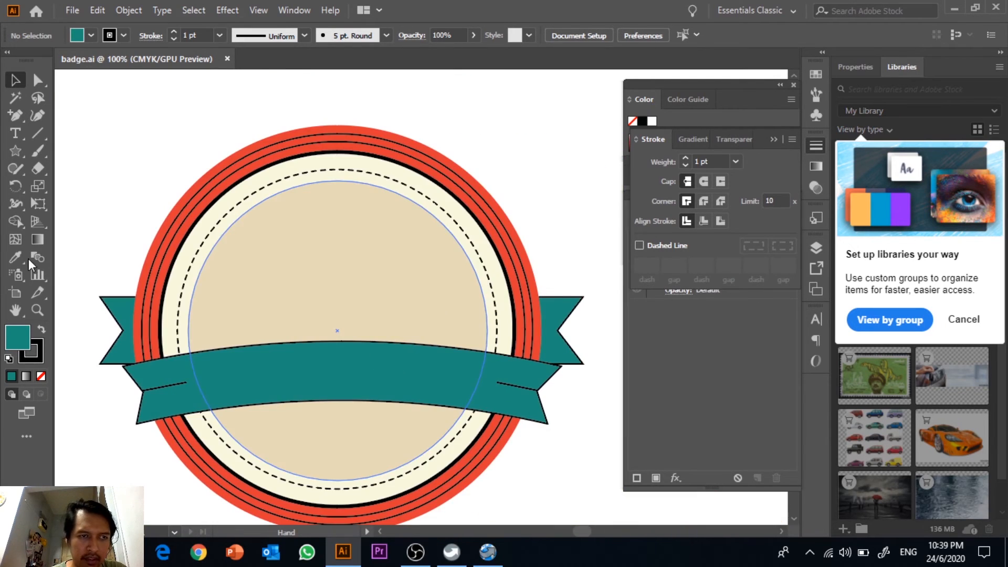
left_click_drag(15, 151, 55, 219)
left_click_drag(200, 137, 213, 164)
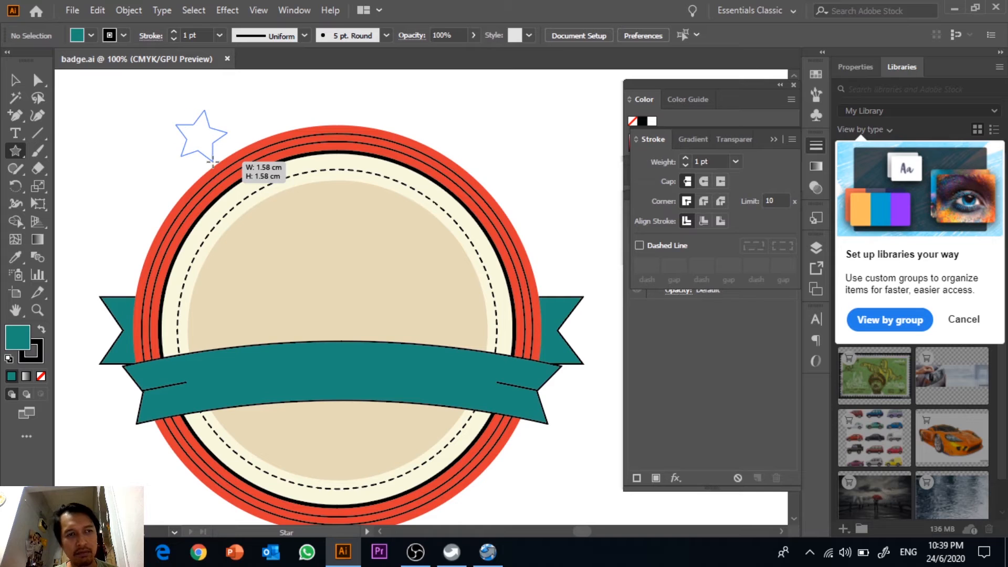
left_click_drag(212, 163, 213, 149)
left_click(15, 80)
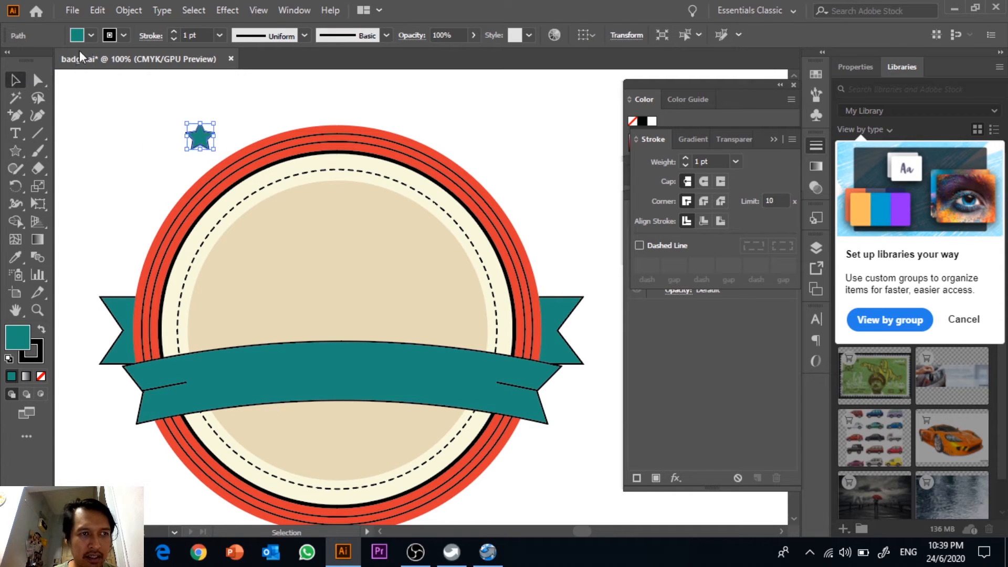
Fill the star with dark brown and remove its stroke
left_click(90, 35)
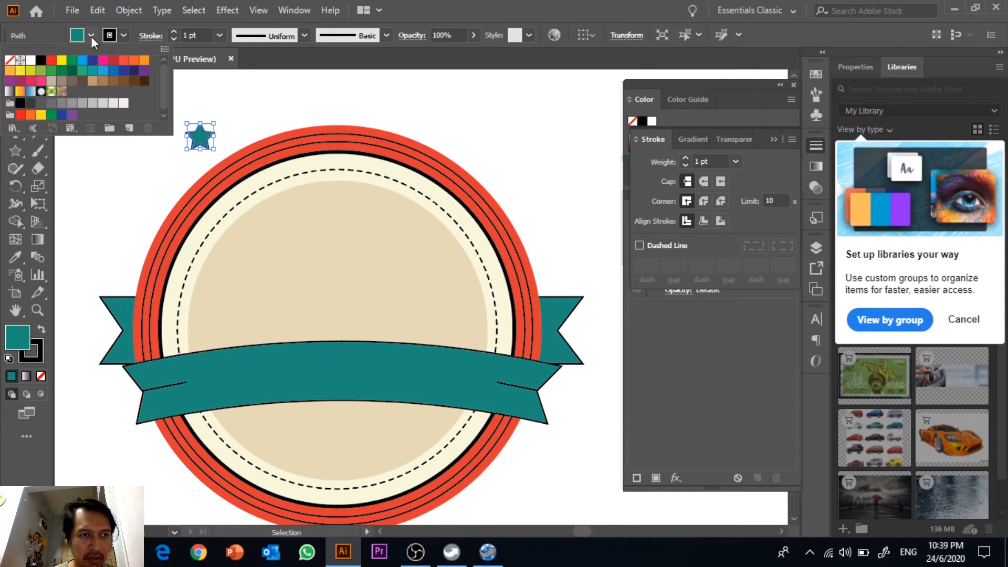
left_click(144, 80)
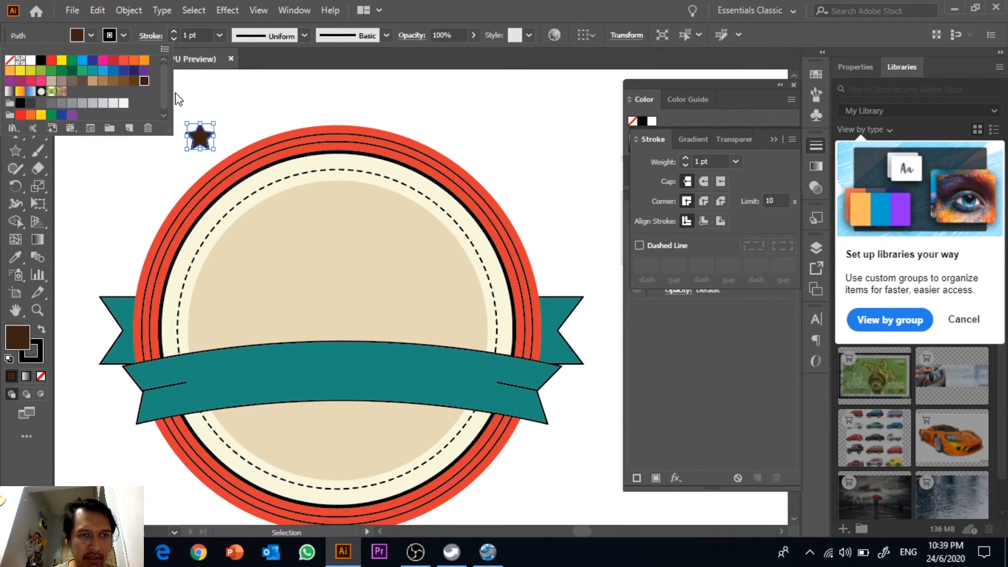
left_click(116, 35)
left_click(8, 61)
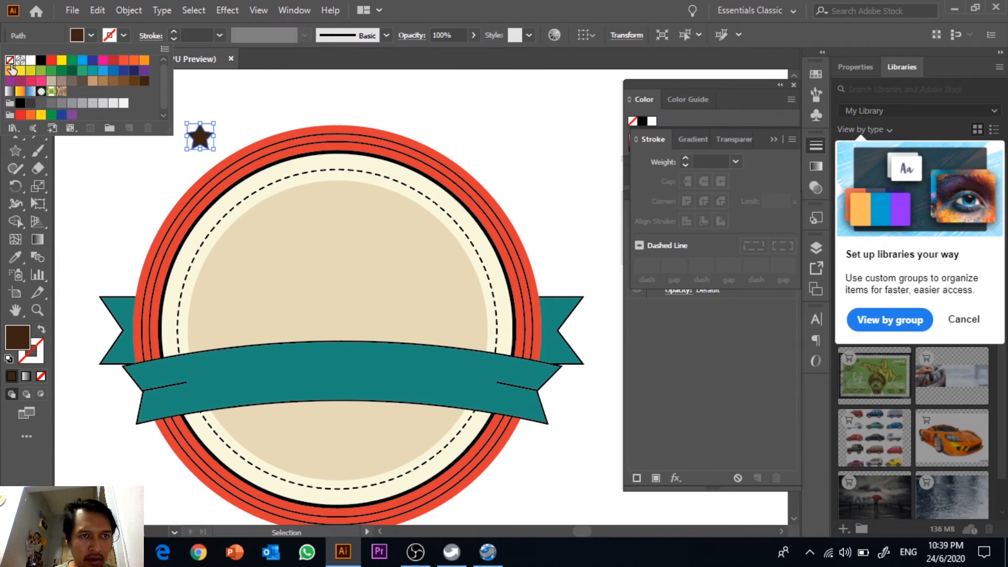
left_click(239, 123)
Move the brown star to the top centre of the beige circle and shrink it to about half its size
left_click_drag(200, 138, 328, 214)
left_click(447, 139)
left_click(339, 209)
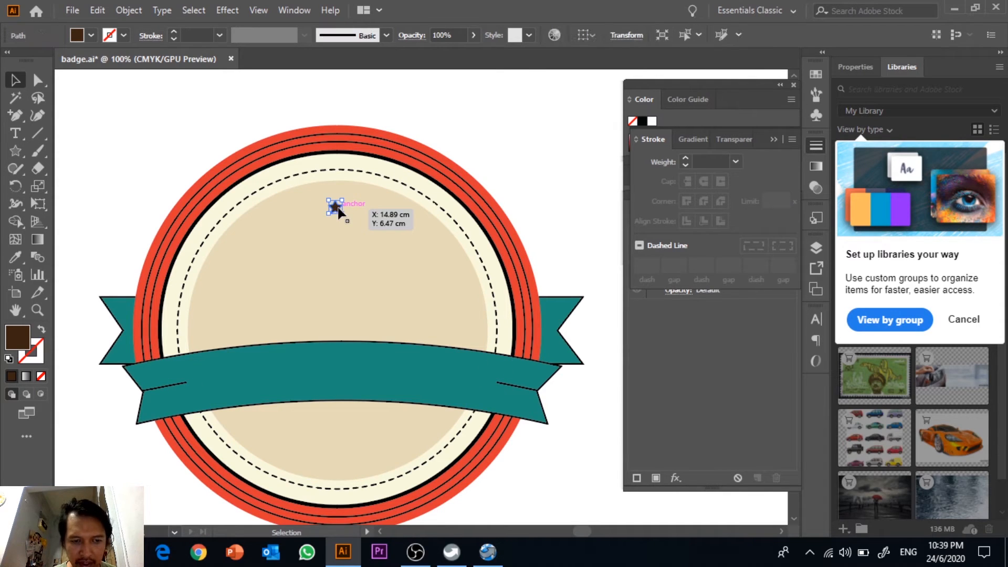
Paste a copy of the star, place it slightly smaller at the top star's lower right, and duplicate it to the lower left
key("ctrl+c")
key("ctrl+v")
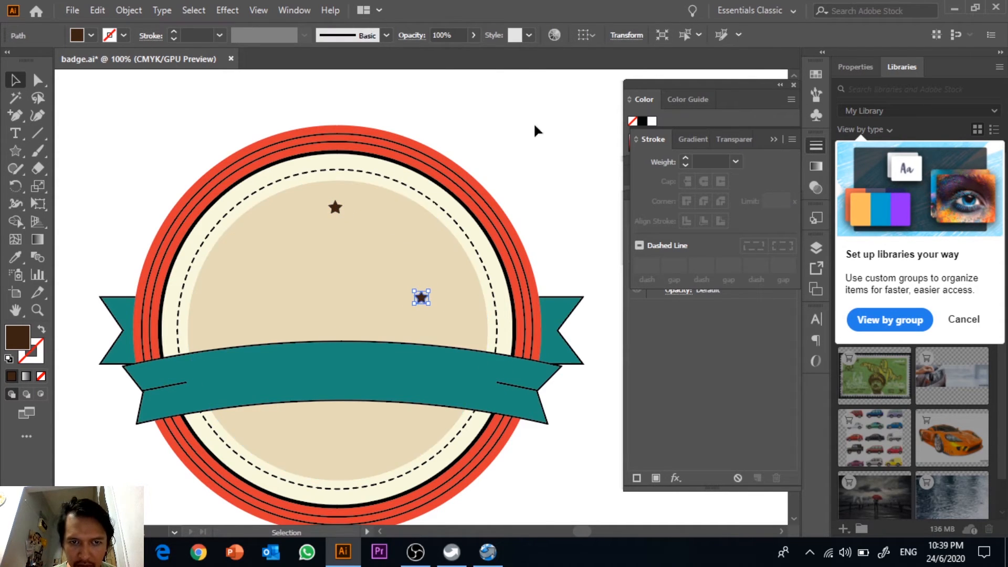
key("ctrl+equal")
left_click_drag(534, 154, 498, 283)
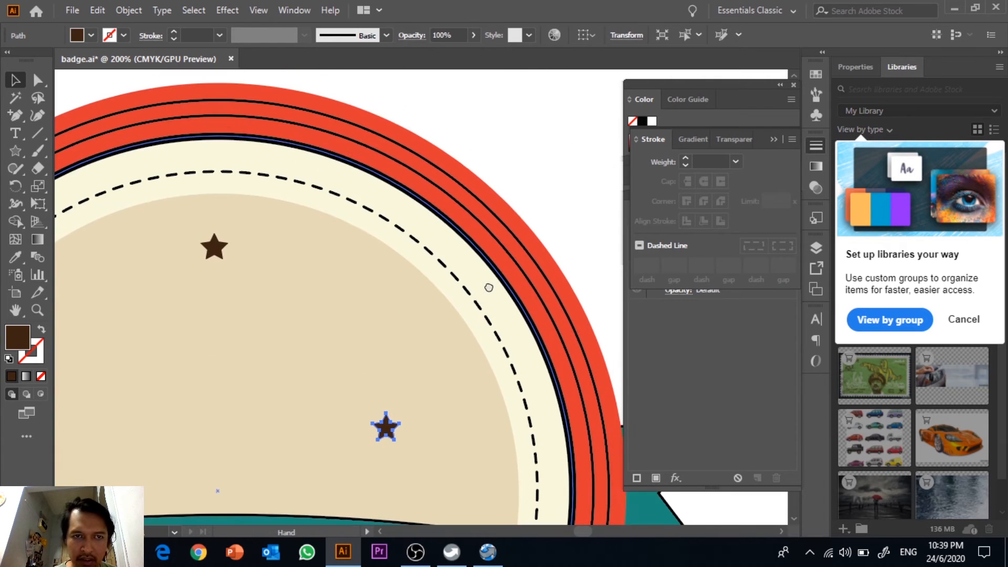
left_click(416, 310, "ctrl")
left_click(384, 427)
left_click_drag(385, 426, 280, 267)
left_click(521, 140)
left_click_drag(297, 308, 430, 305)
left_click_drag(425, 269, 286, 272)
Distribute the three stars evenly by their horizontal centres
left_click(356, 245, "shift")
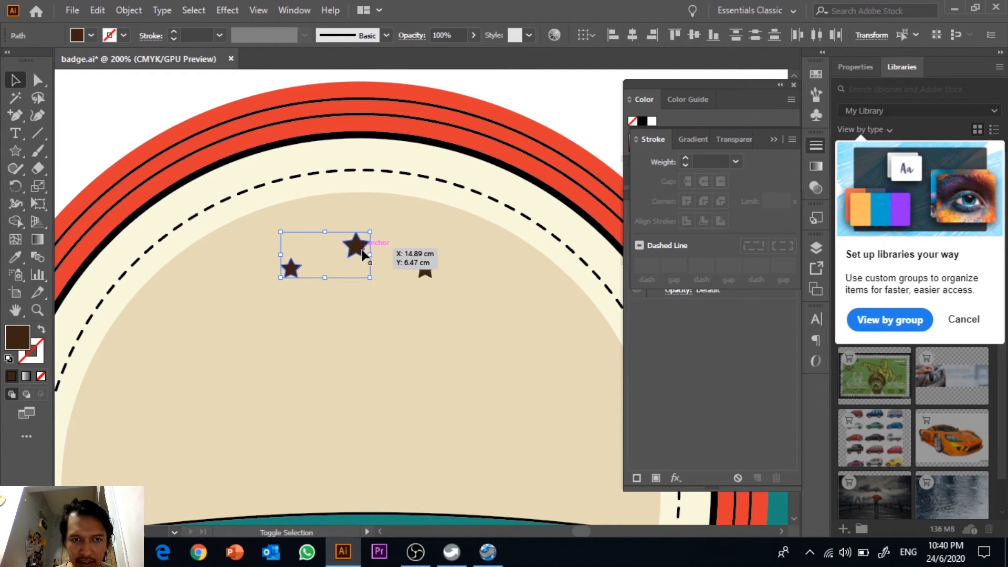
left_click(423, 270, "shift")
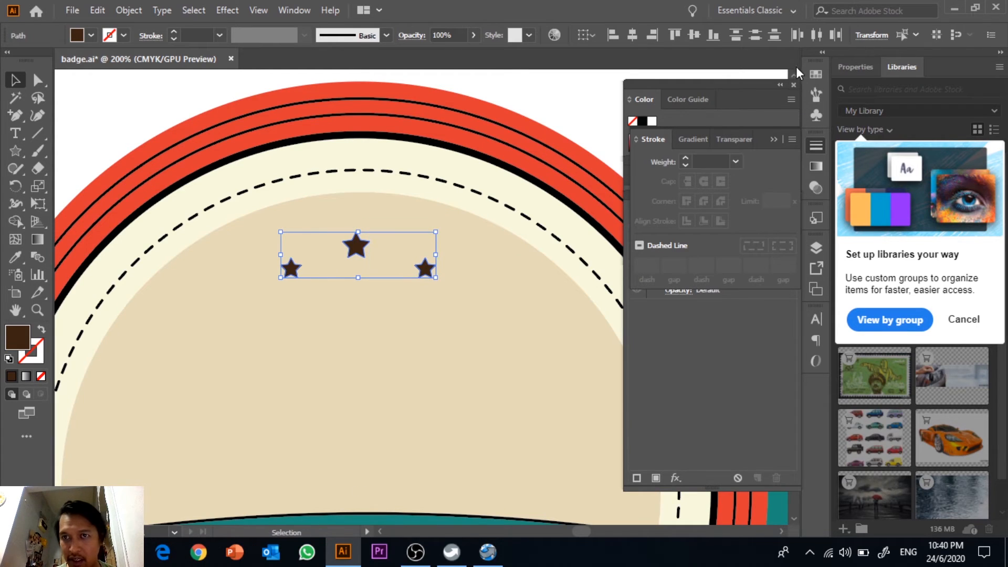
left_click(812, 40)
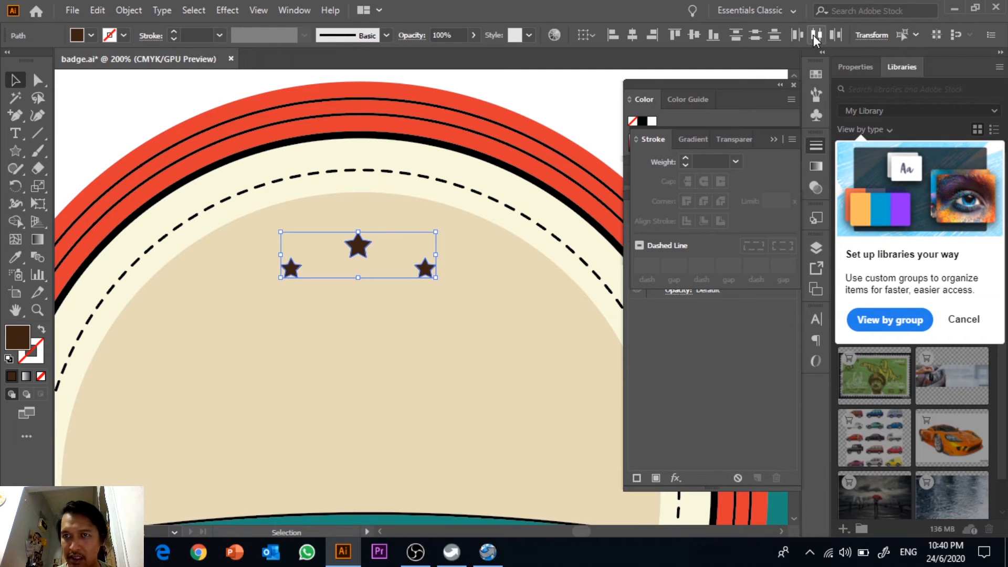
left_click(585, 97)
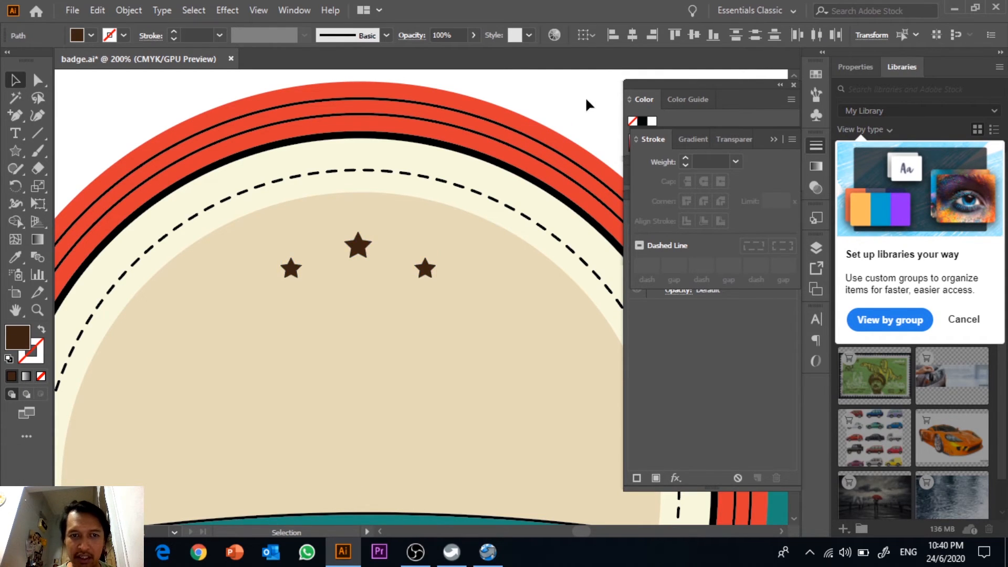
Create a text frame on the artboard's upper left area and replace its placeholder text with "creative"
key("ctrl+minus")
key("ctrl+minus")
key("ctrl+minus")
key("ctrl+minus")
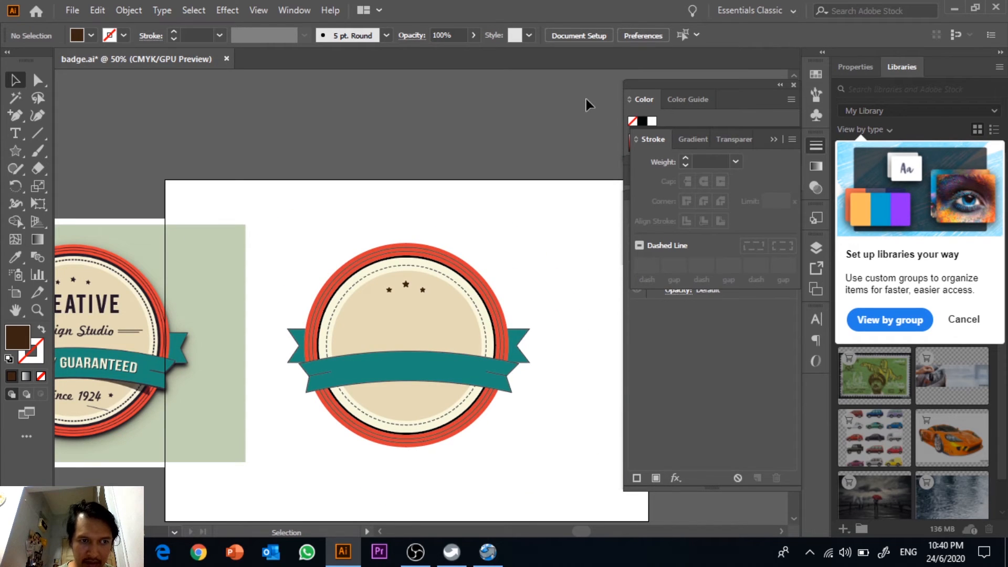
left_click_drag(394, 200, 402, 118)
left_click_drag(224, 175, 354, 198)
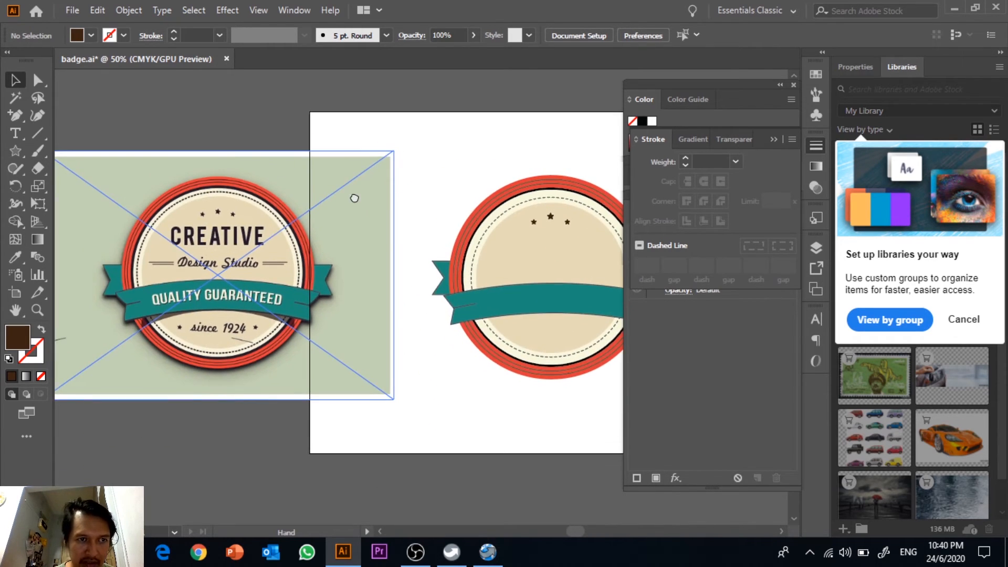
left_click(15, 133)
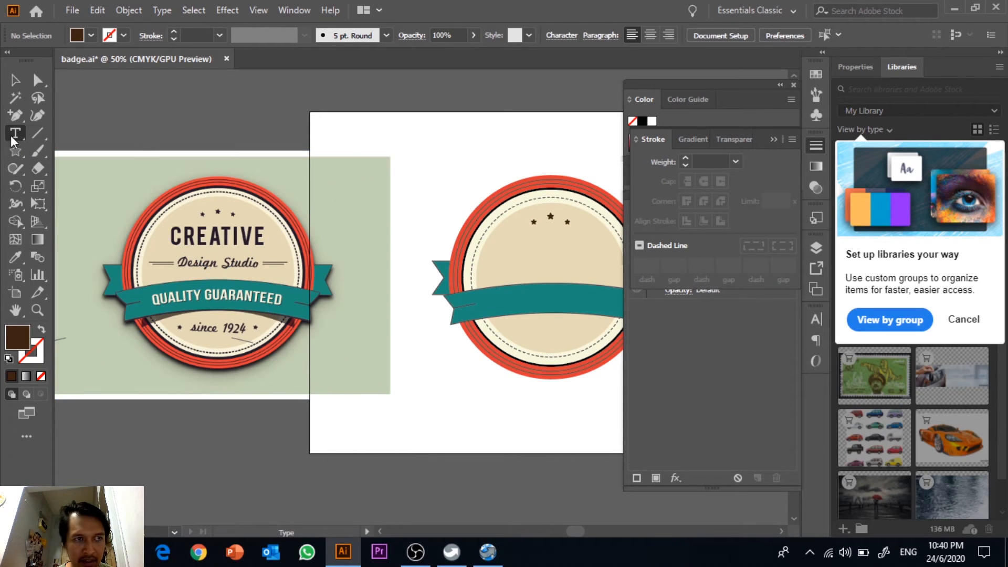
left_click_drag(399, 127, 522, 163)
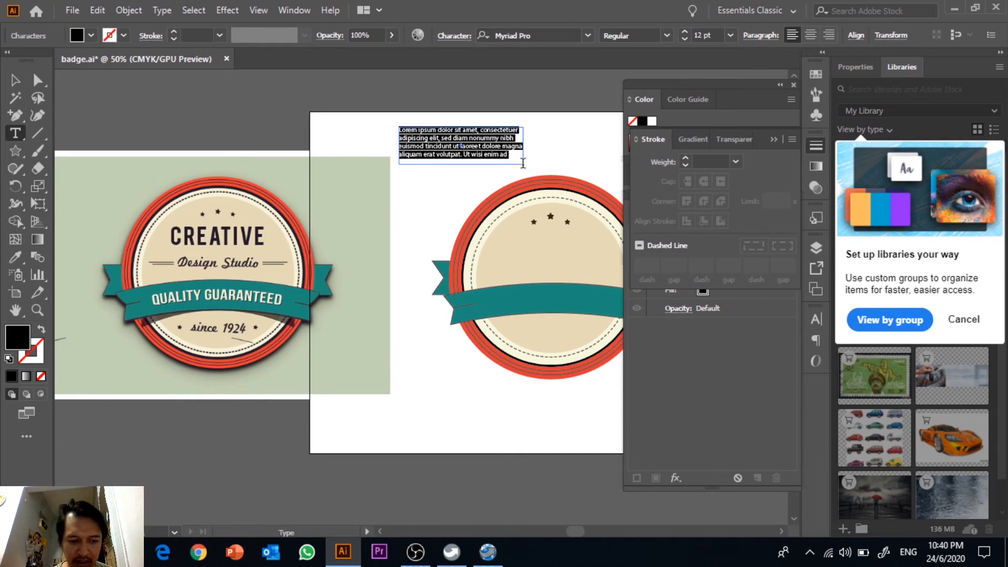
key("Delete")
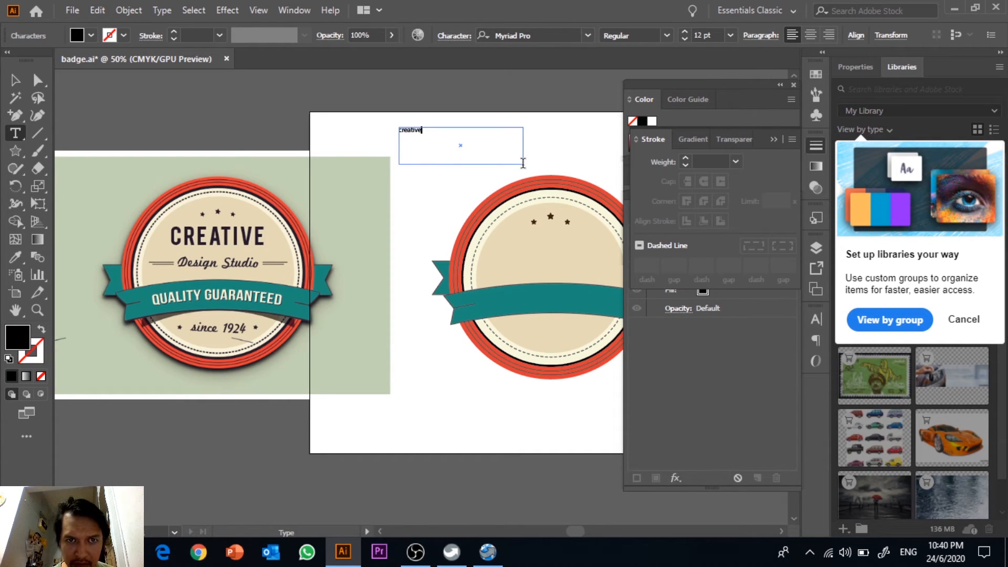
Move the "creative" text frame to just above the badge and centre-align its text
left_click(15, 79)
scroll(338, 157, "right", 5)
left_click_drag(241, 163, 373, 179)
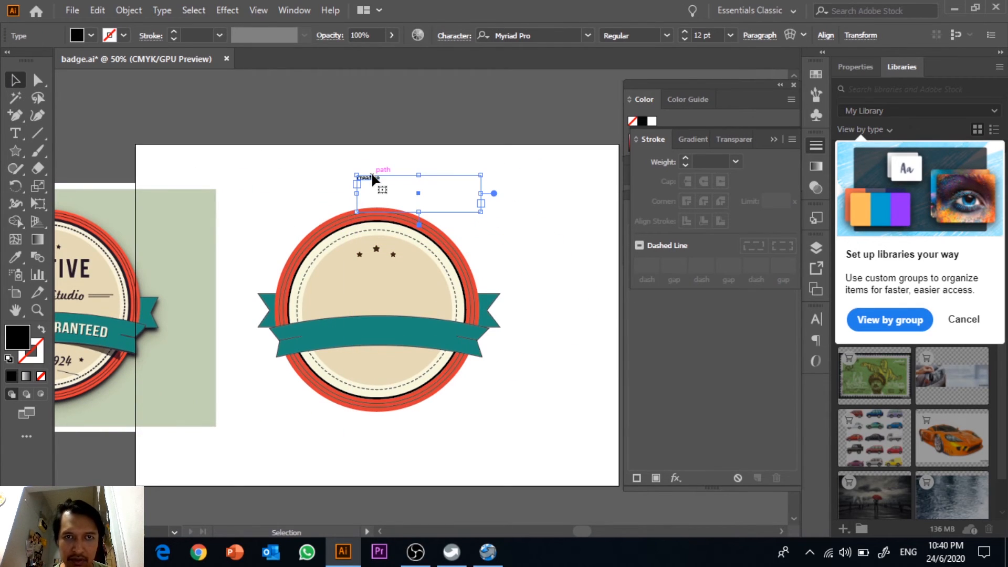
left_click(758, 35)
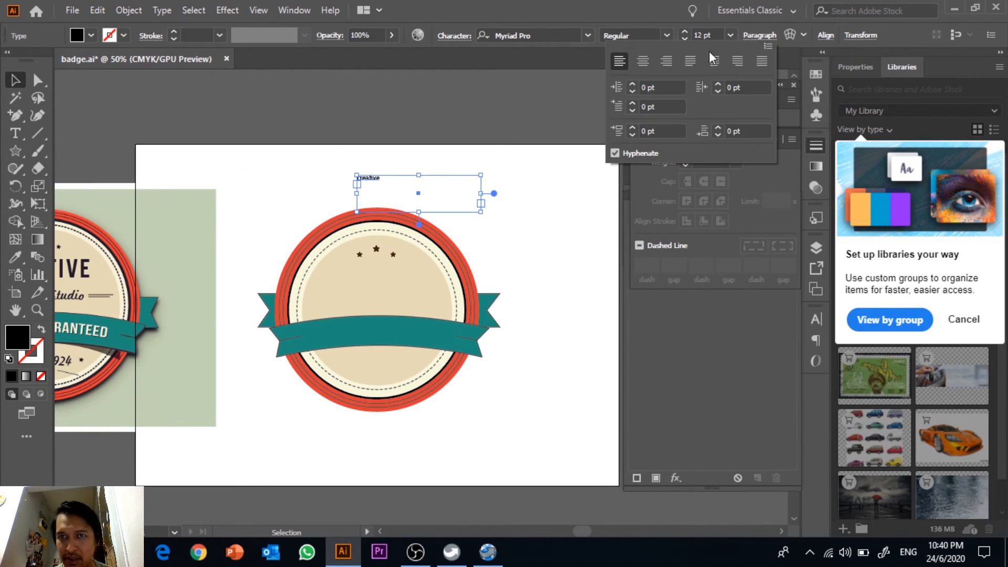
left_click(642, 61)
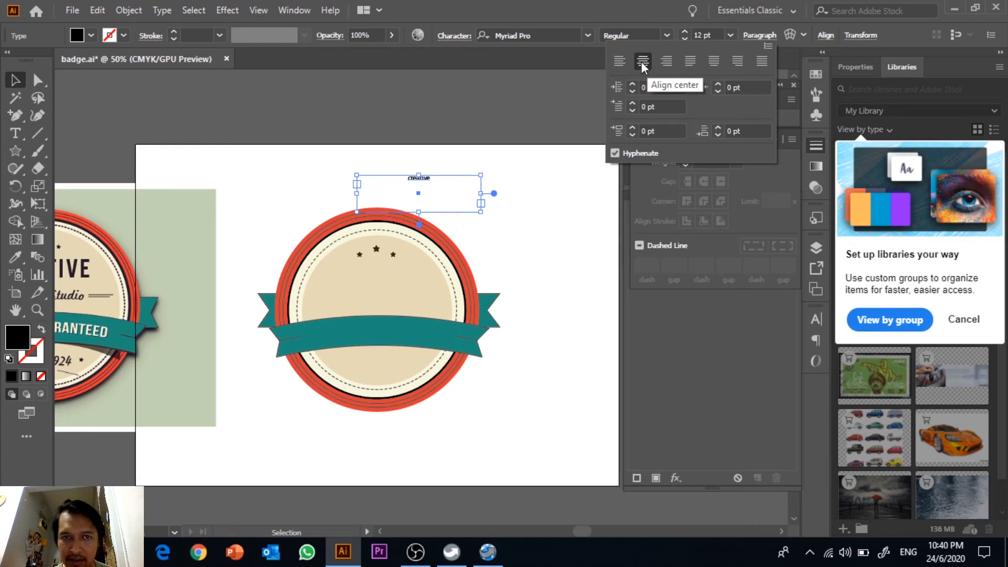
left_click(441, 61)
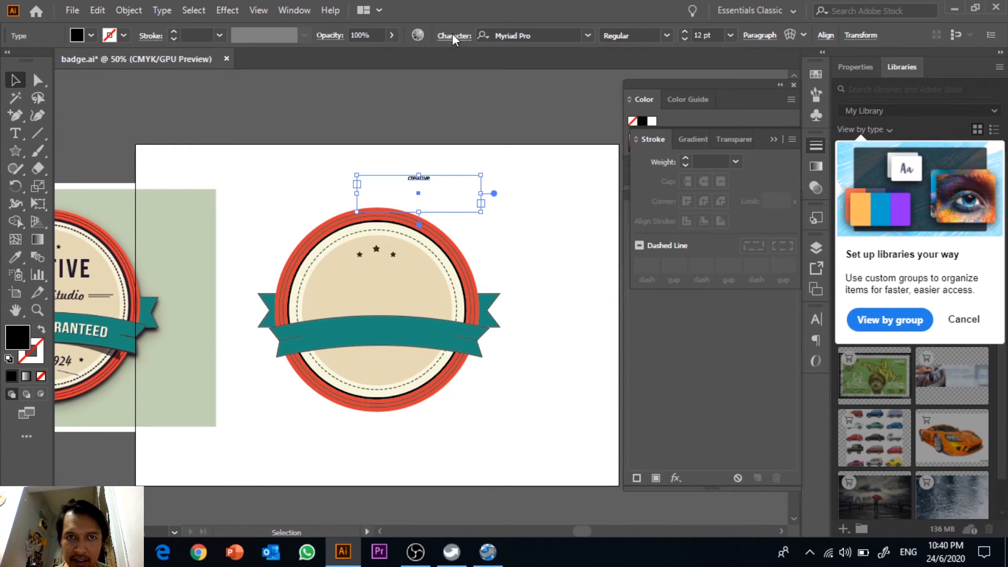
Set the "creative" text above the badge in all caps and change its font to Bebas
left_click(452, 35)
left_click(314, 190)
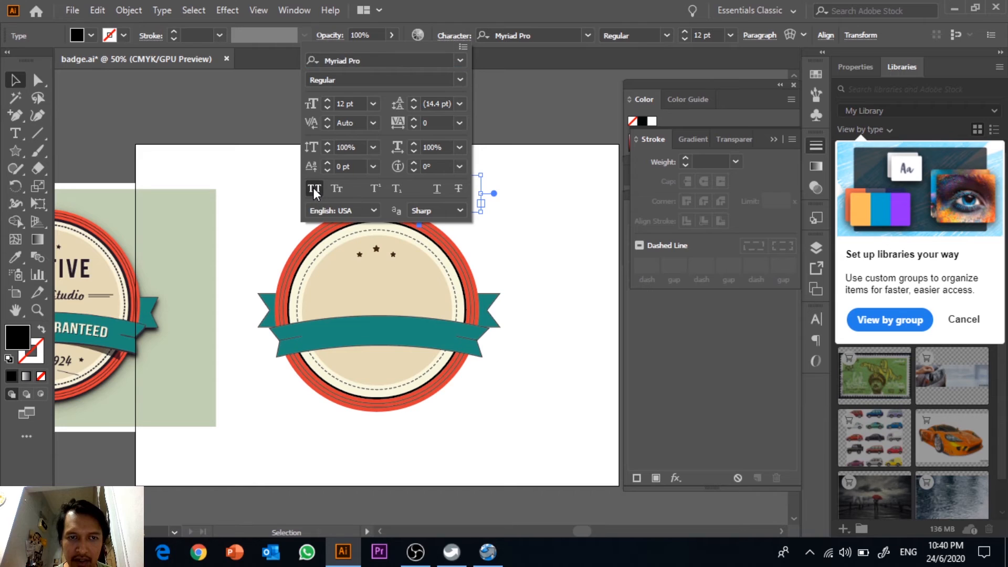
left_click_drag(420, 181, 371, 199)
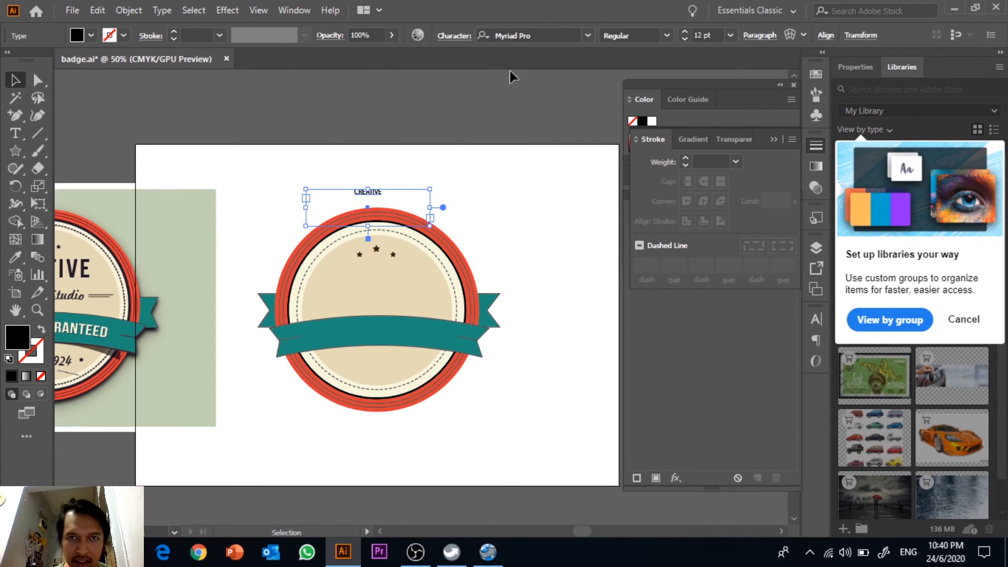
left_click(538, 36)
type("beba")
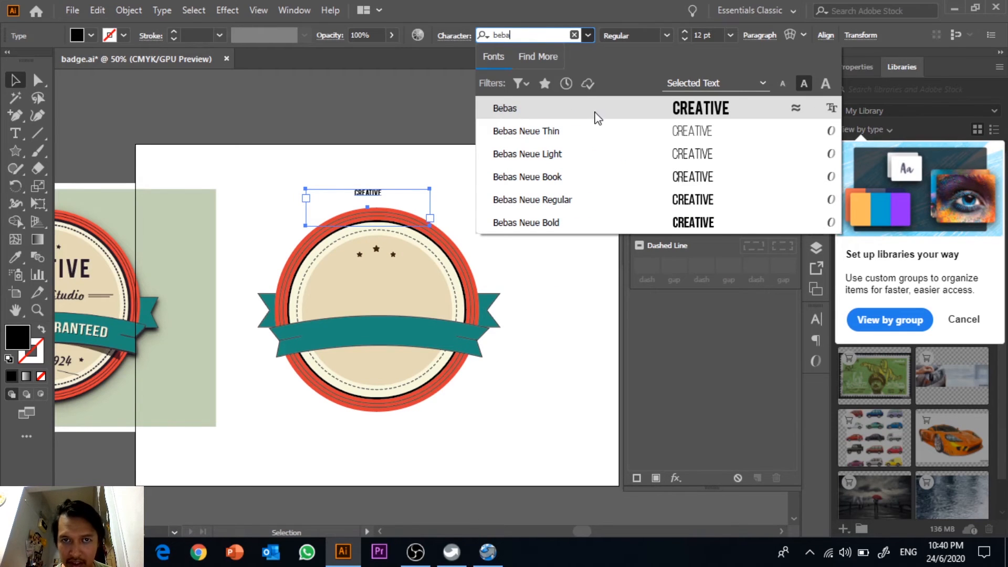
left_click(558, 112)
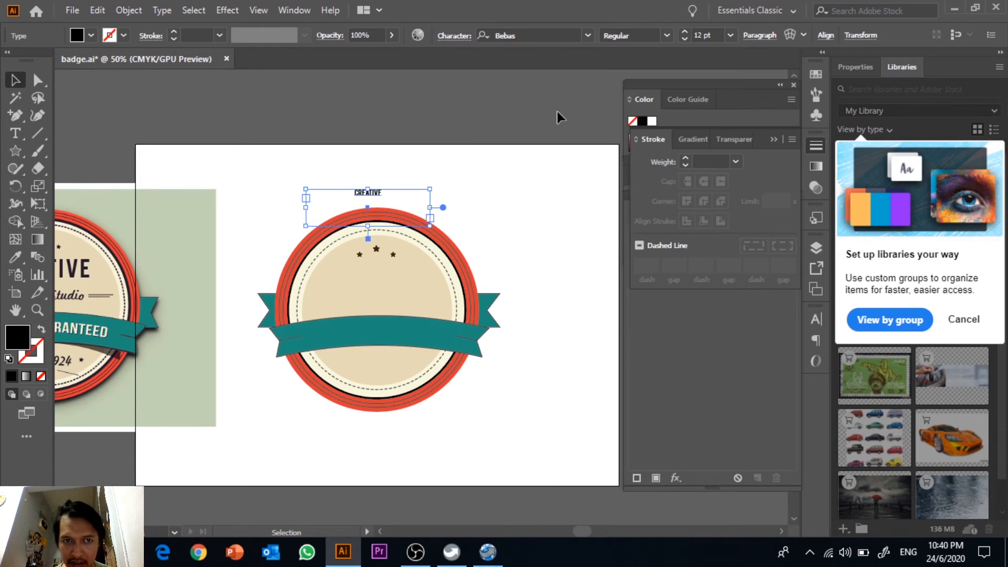
Fit the CREATIVE text frame across the badge's inner circle above the ribbon and enlarge its font size to 43 pt
left_click_drag(376, 195, 370, 288)
left_click_drag(428, 302, 452, 301)
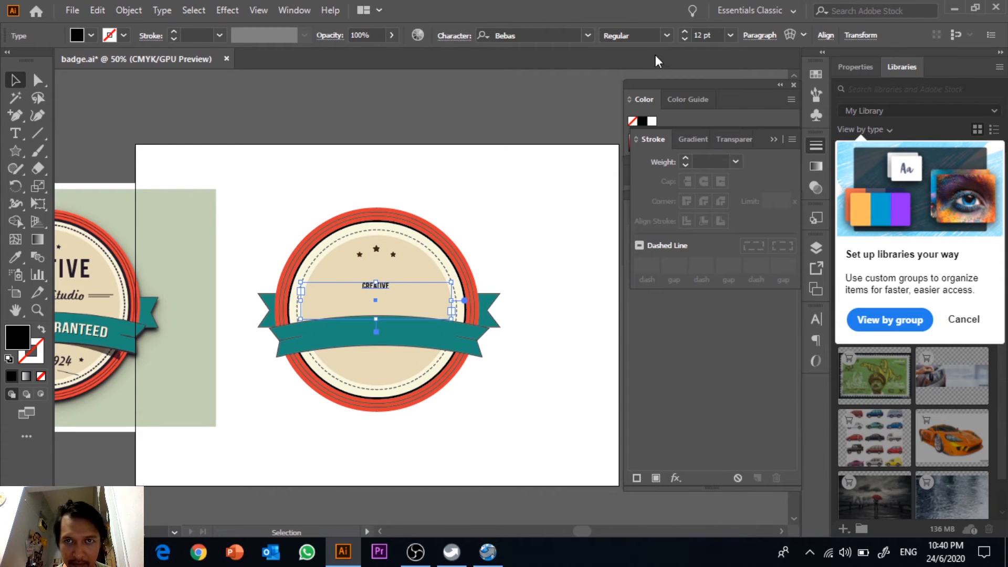
left_click(712, 33)
key("Up")
key("Up")
key("Up")
key("Up")
key("Up")
key("Up")
key("Up")
key("Up")
key("Up")
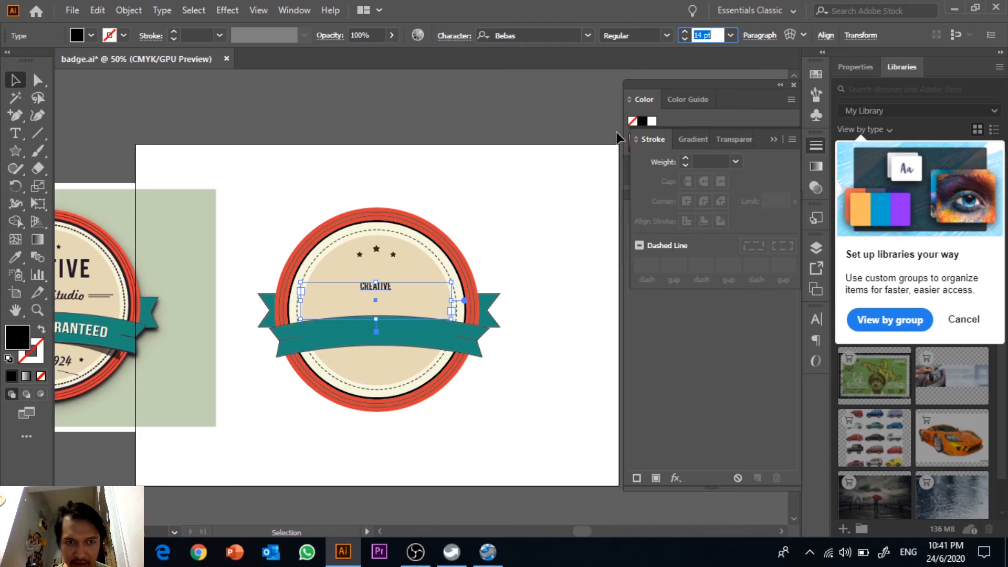
key("Up")
key("Up")
key("Up")
key("Up")
key("Up")
key("Up")
key("Up")
key("Up")
key("Up")
key("Up")
key("Up")
key("Up")
key("Up")
key("Up")
key("Up")
key("Up")
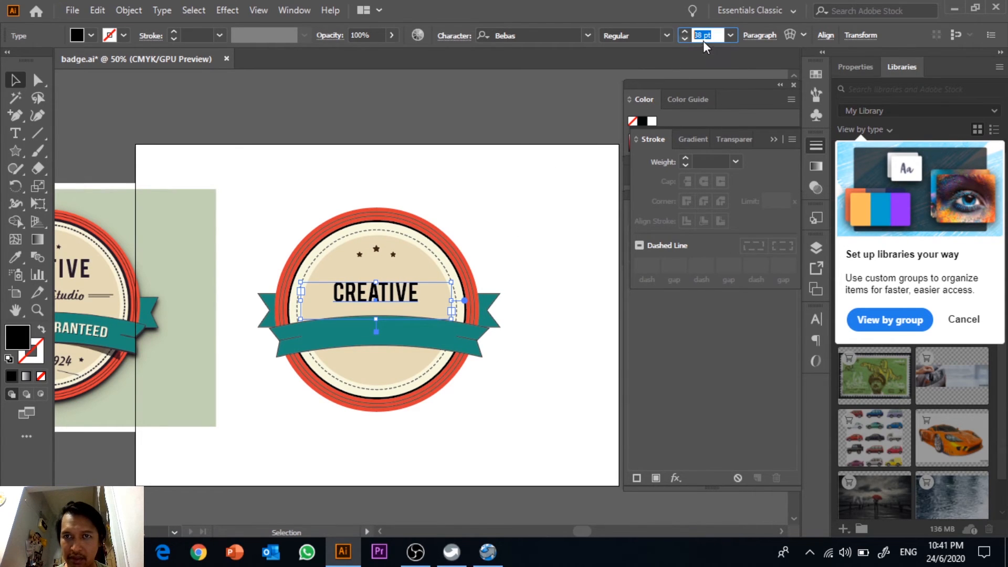
key("Up")
key("Up")
key("Up")
key("Up")
key("Up")
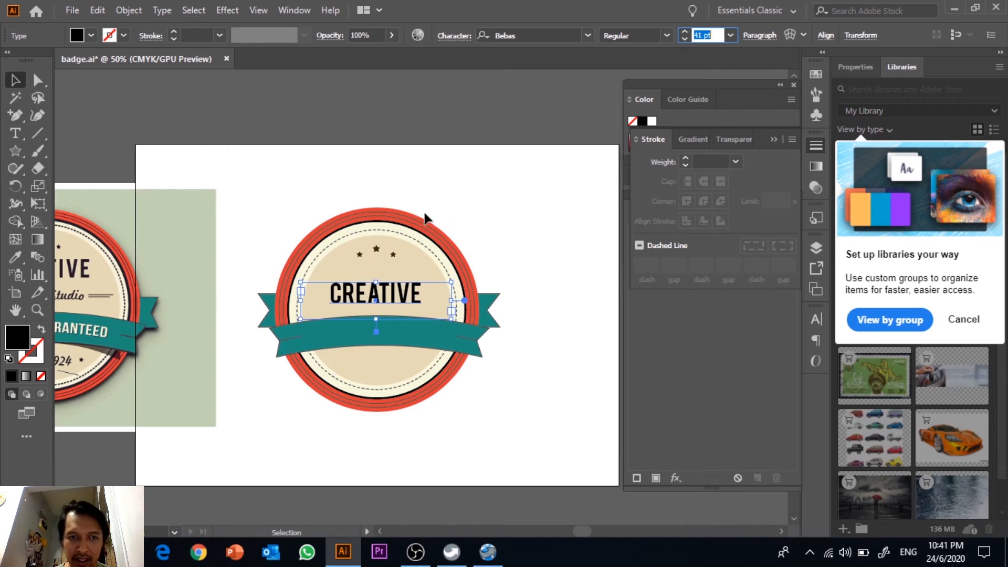
Nudge the CREATIVE text upward until it sits just below the three stars
left_click(14, 83)
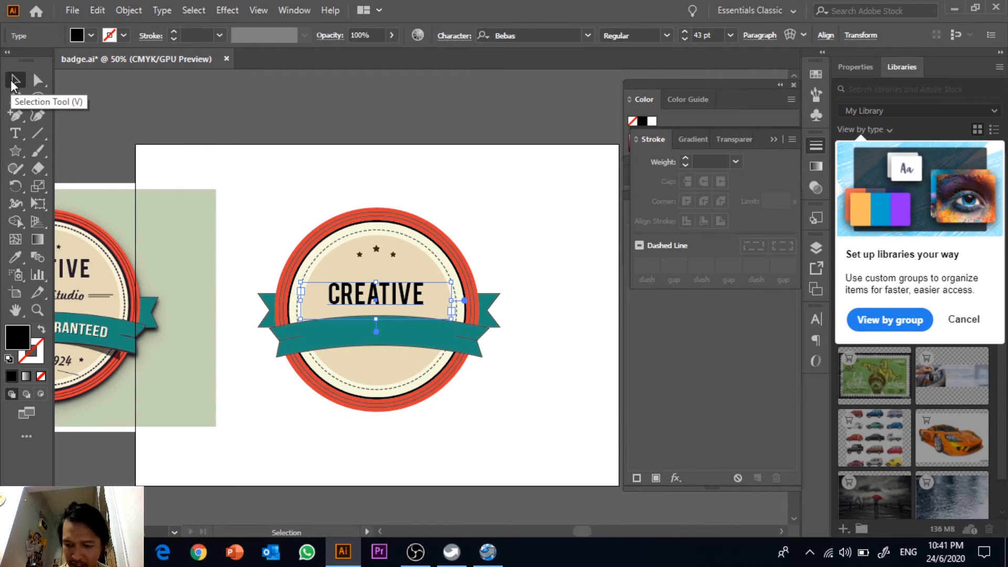
key("shift+Up")
key("shift+Up")
key("shift+Up")
key("shift+Up")
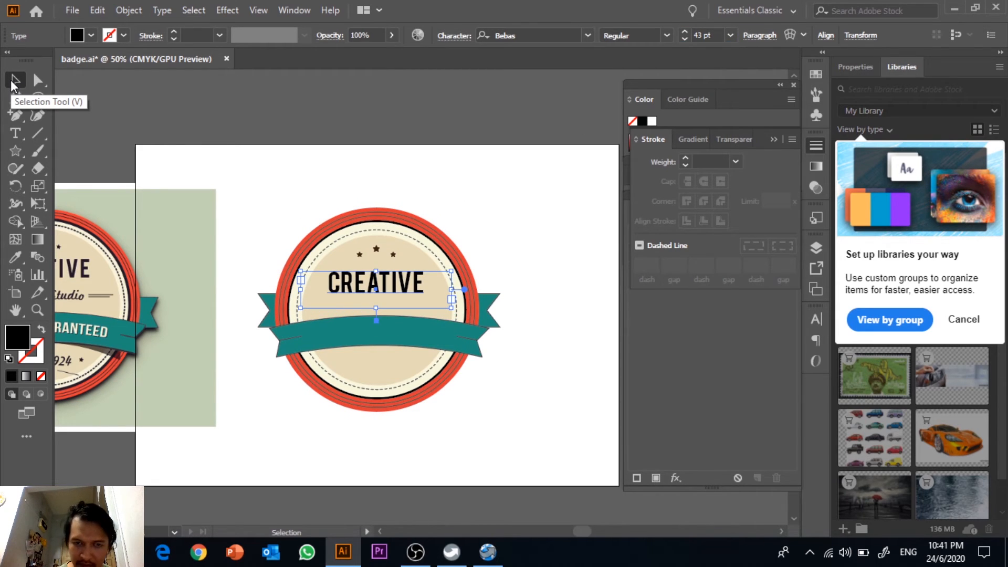
key("ctrl+equal")
left_click_drag(569, 227, 378, 261)
key("shift+Up")
key("shift+Up")
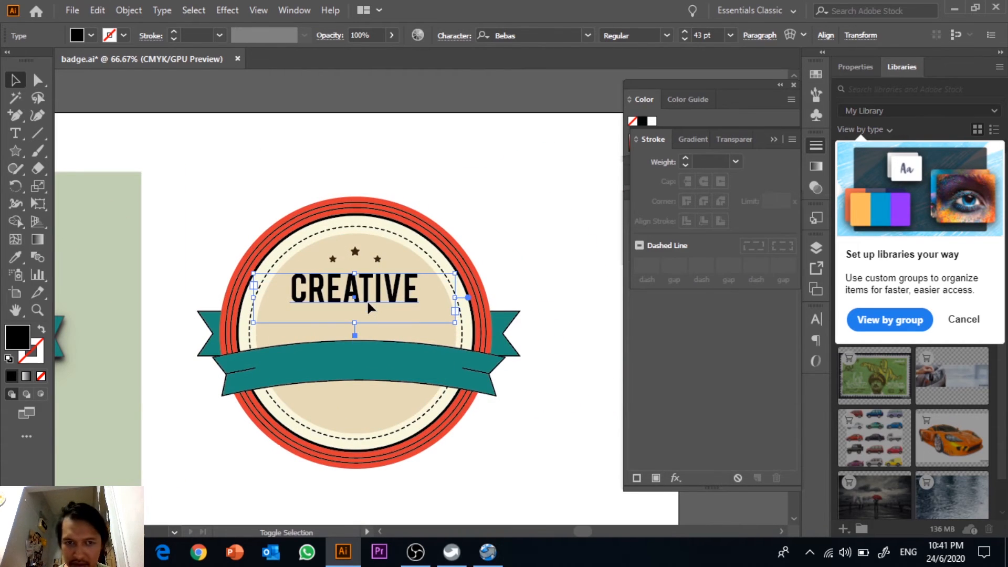
double_click(354, 335)
left_click(430, 178)
Create a text frame below the badge and replace its placeholder text with "design studio"
left_click_drag(431, 178, 727, 156)
left_click_drag(565, 223, 562, 221)
left_click_drag(360, 301, 78, 209)
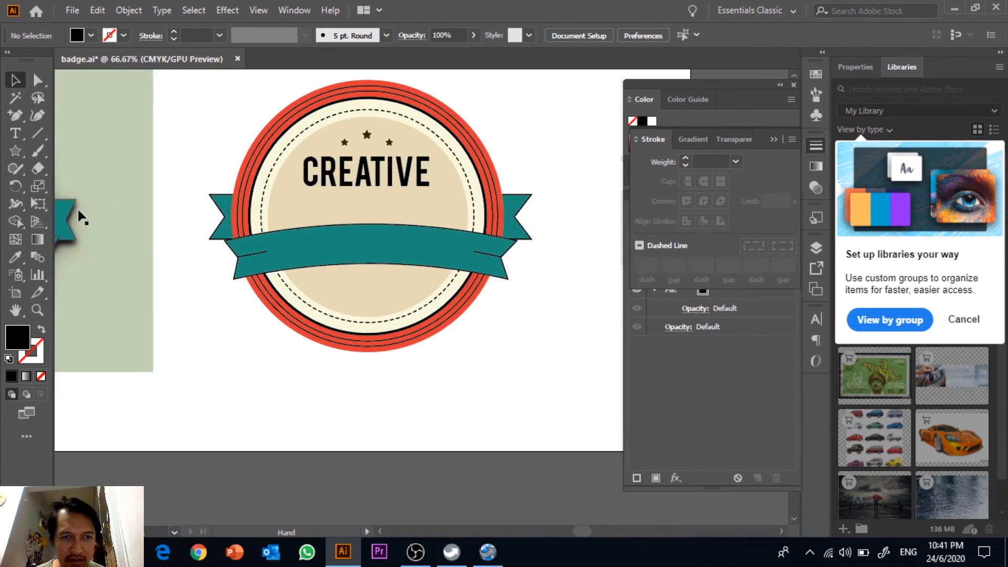
left_click(8, 137)
left_click_drag(134, 315, 213, 315)
left_click_drag(287, 373, 514, 413)
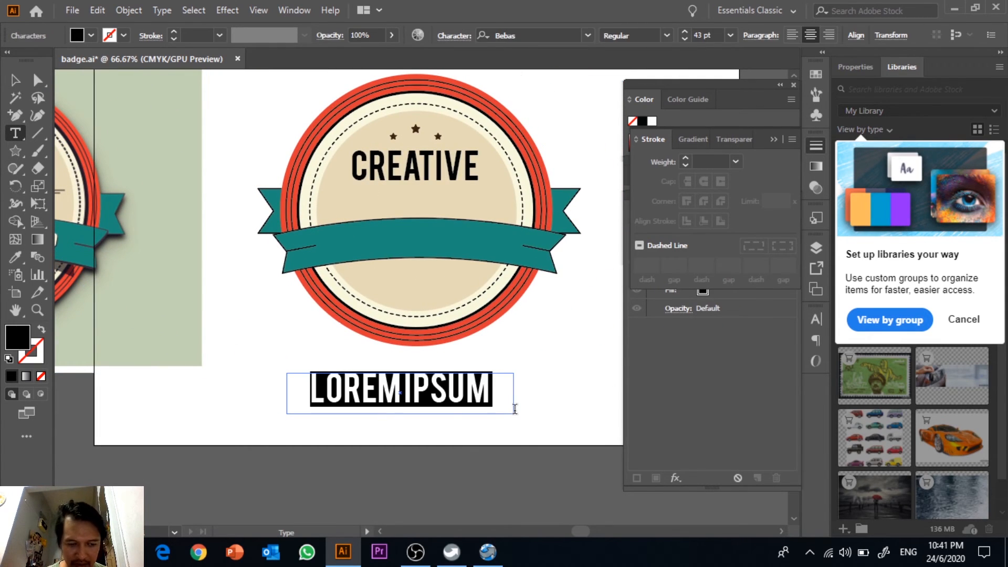
type("DESIGN STUDIO")
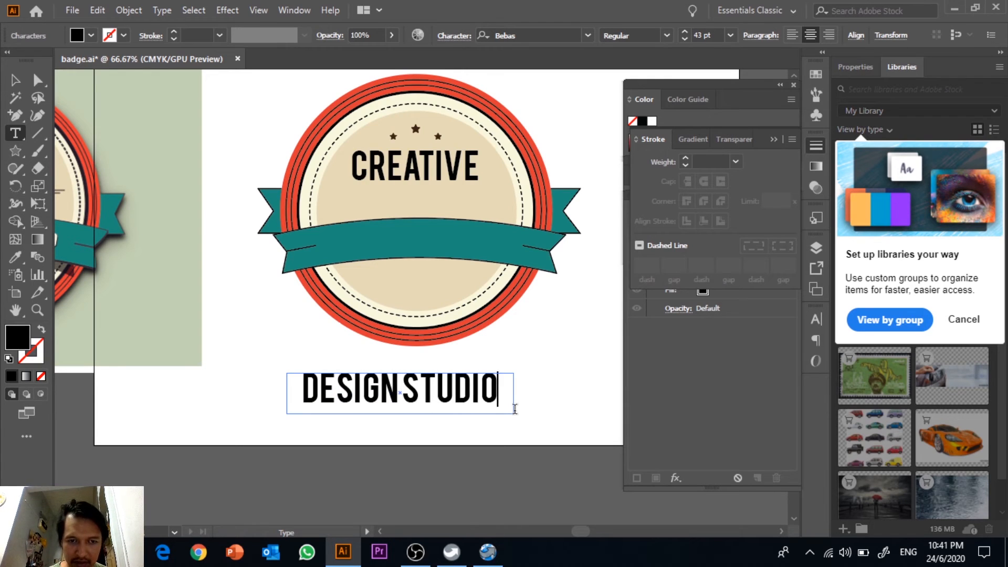
Try the Bookman Old Style font on the "design studio" text below the badge
left_click(15, 79)
left_click(536, 35)
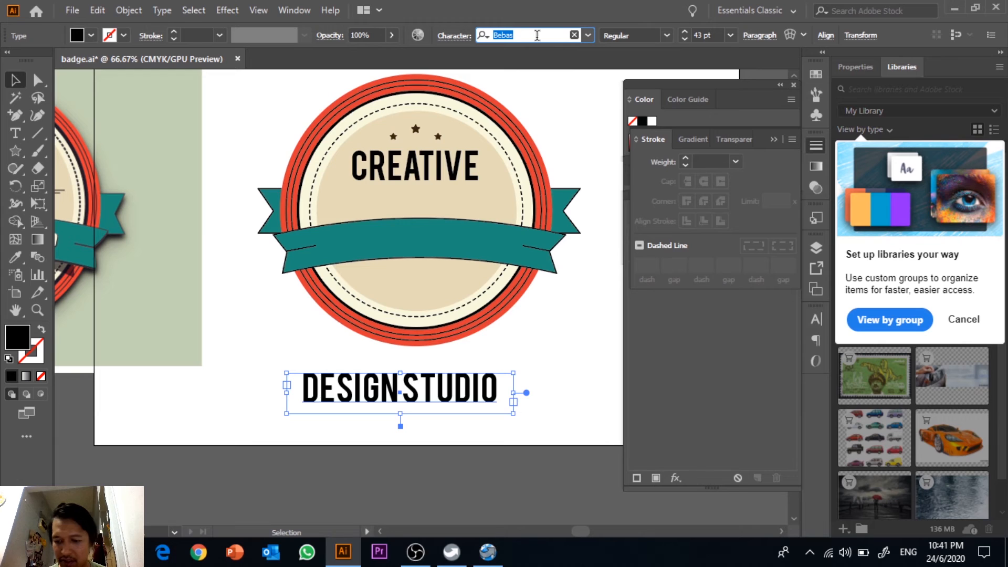
key("Down")
key("Down")
key("Down")
key("Down")
key("Down")
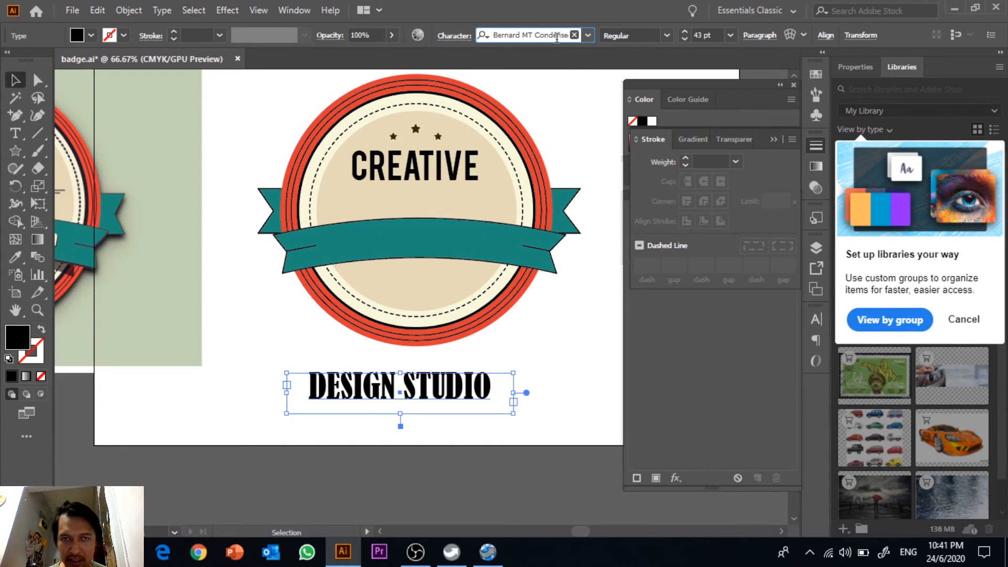
left_click(587, 36)
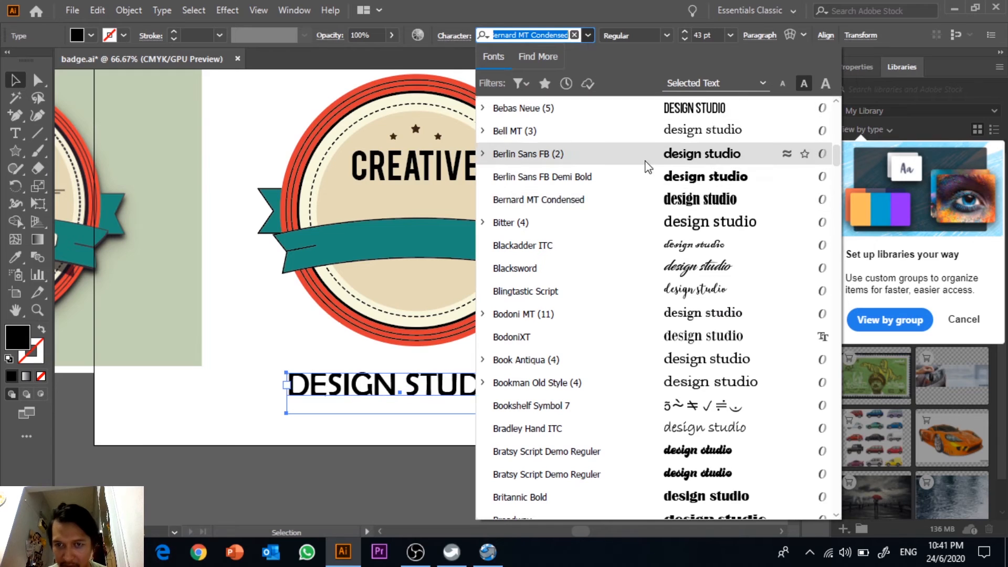
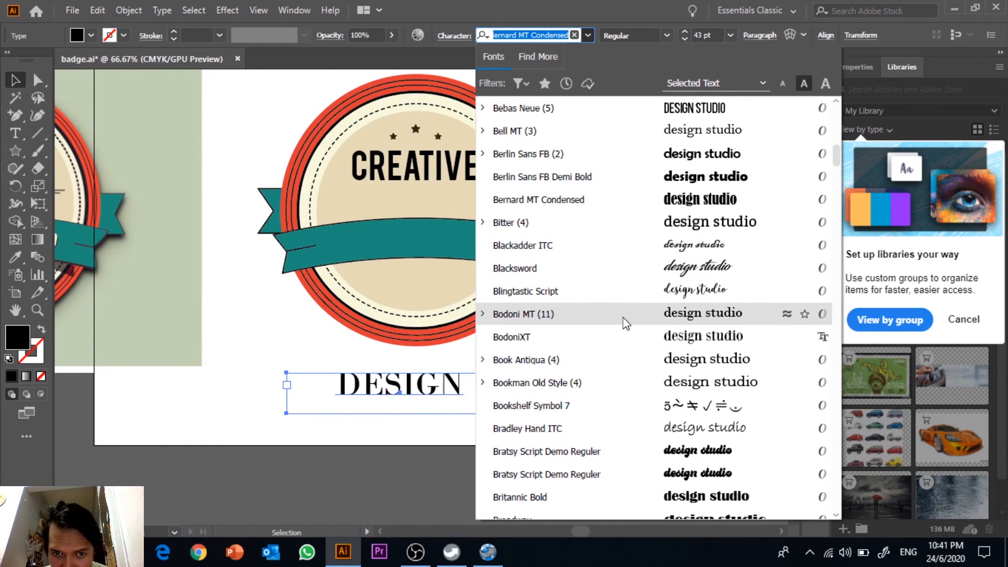
left_click(623, 379)
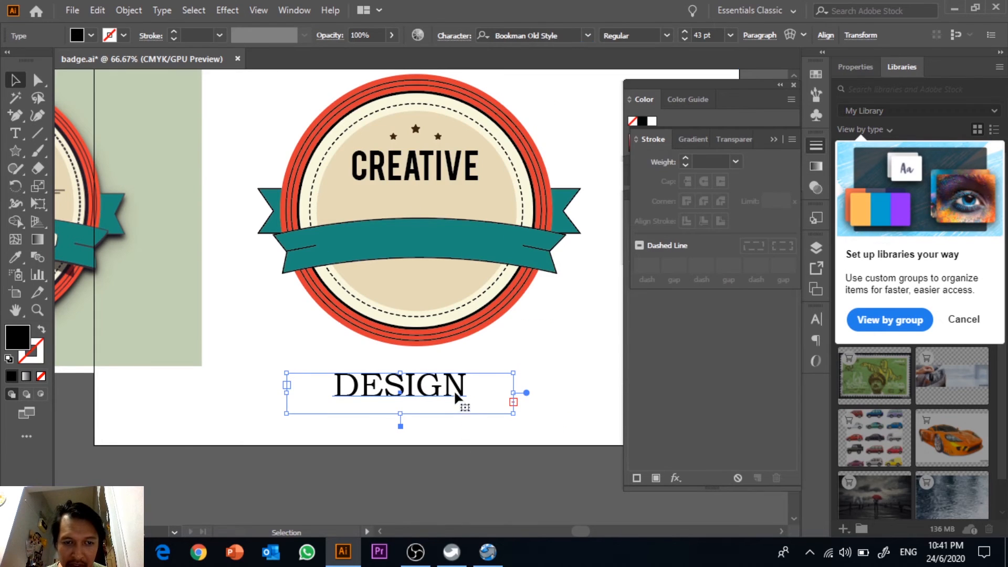
Turn off all caps for the "design studio" text
left_click(444, 36)
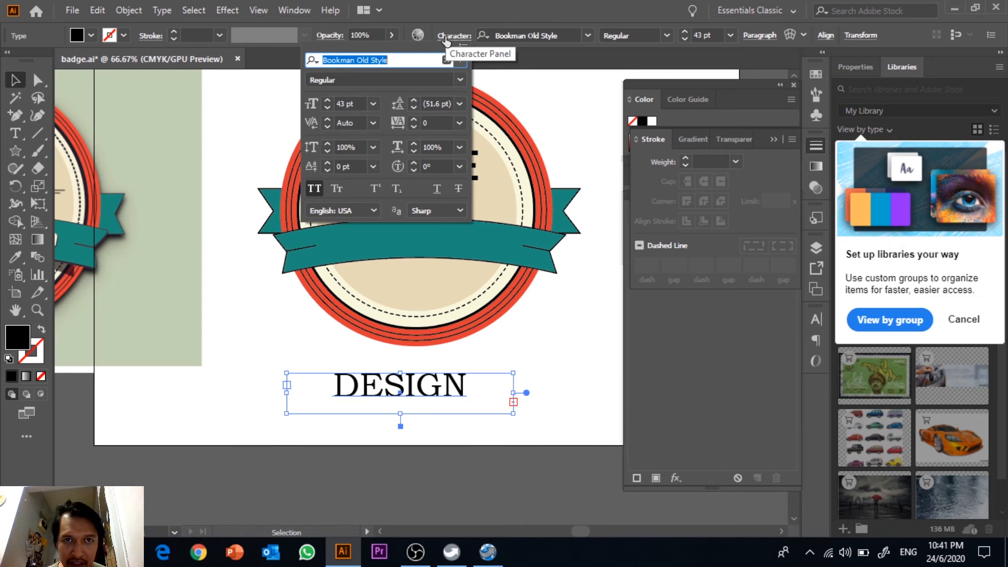
left_click(313, 191)
left_click(562, 408)
left_click(533, 402)
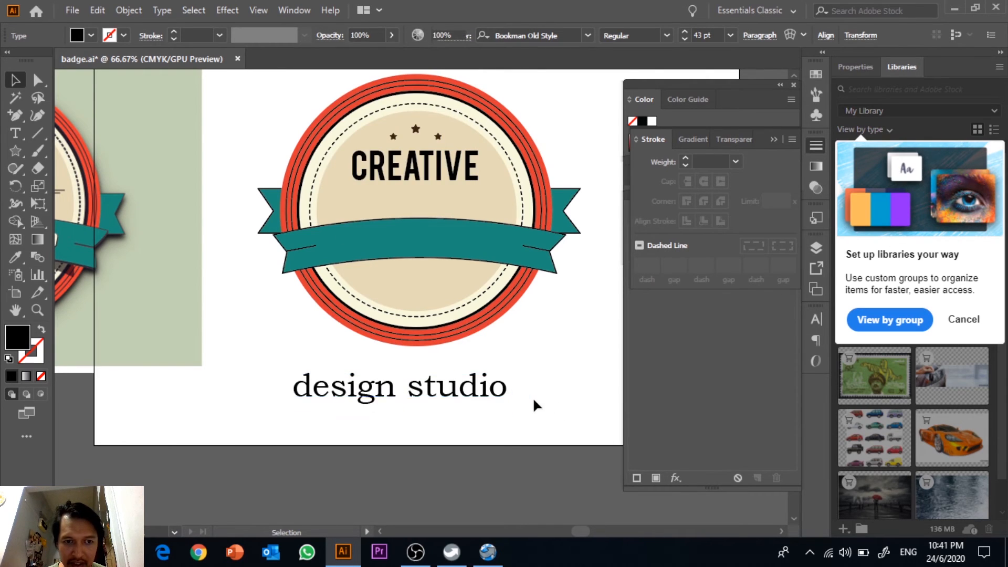
Capitalise the first letter of each word so the text below the badge reads "Design Studio"
left_click(308, 390)
double_click(309, 390)
left_click_drag(308, 389, 298, 383)
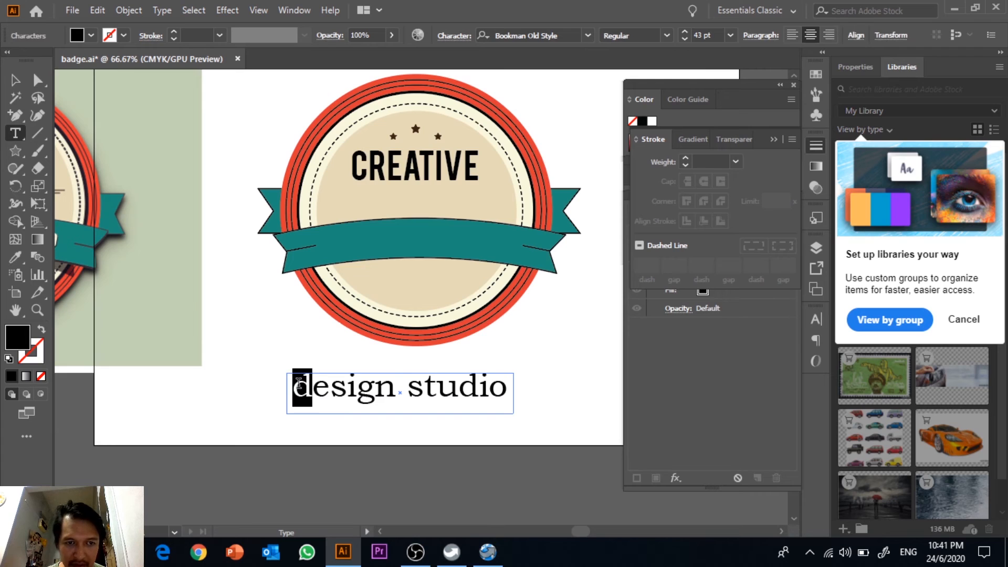
type("D")
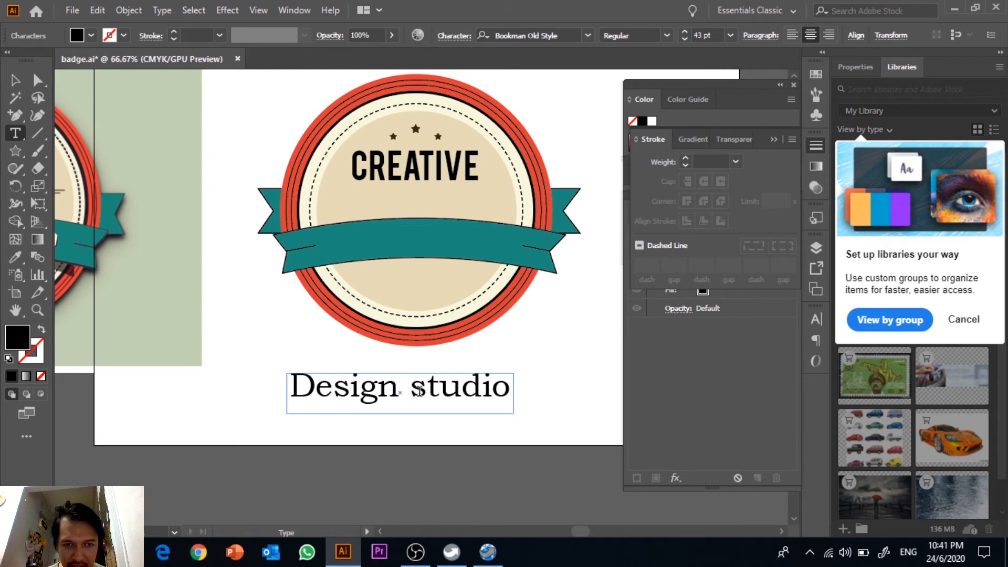
left_click_drag(418, 388, 413, 388)
type("S")
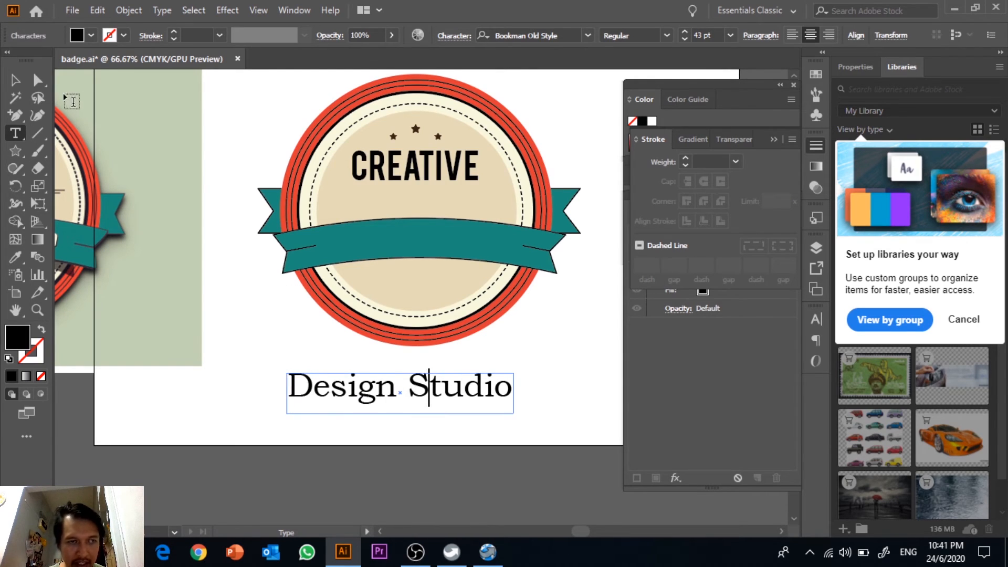
Change the font of the "Design Studio" text to Bastardilla
left_click(20, 79)
left_click(525, 34)
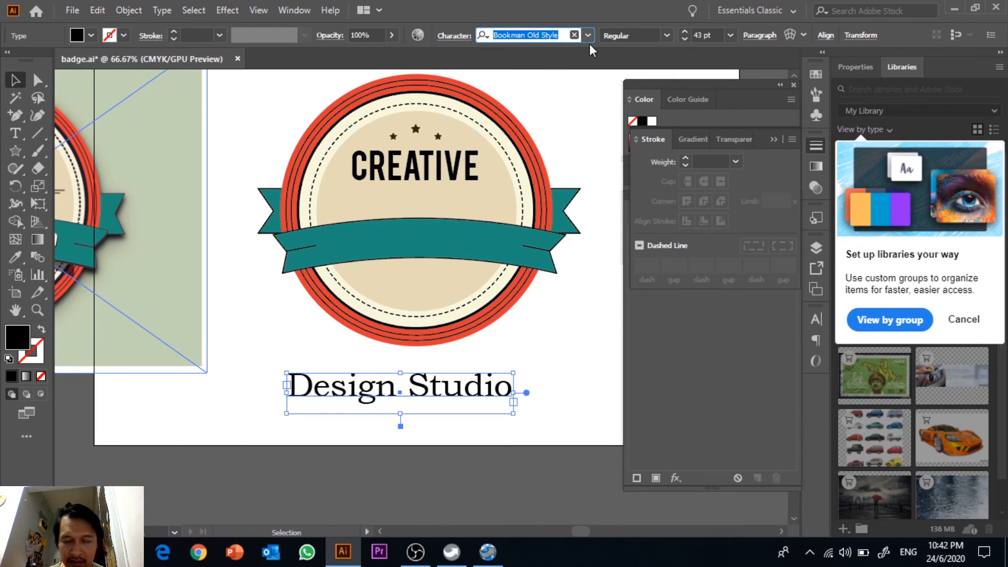
left_click(587, 35)
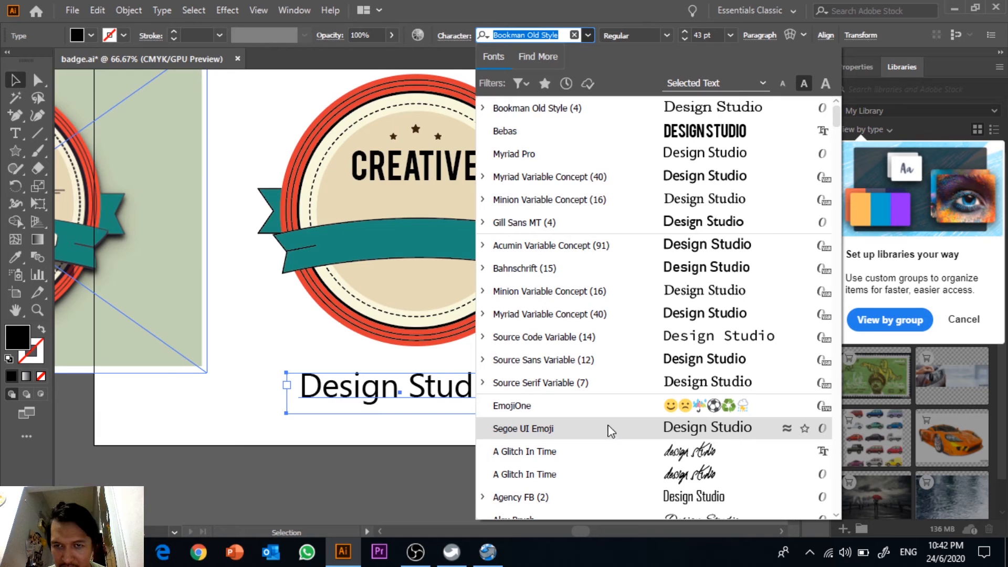
left_click_drag(837, 118, 835, 140)
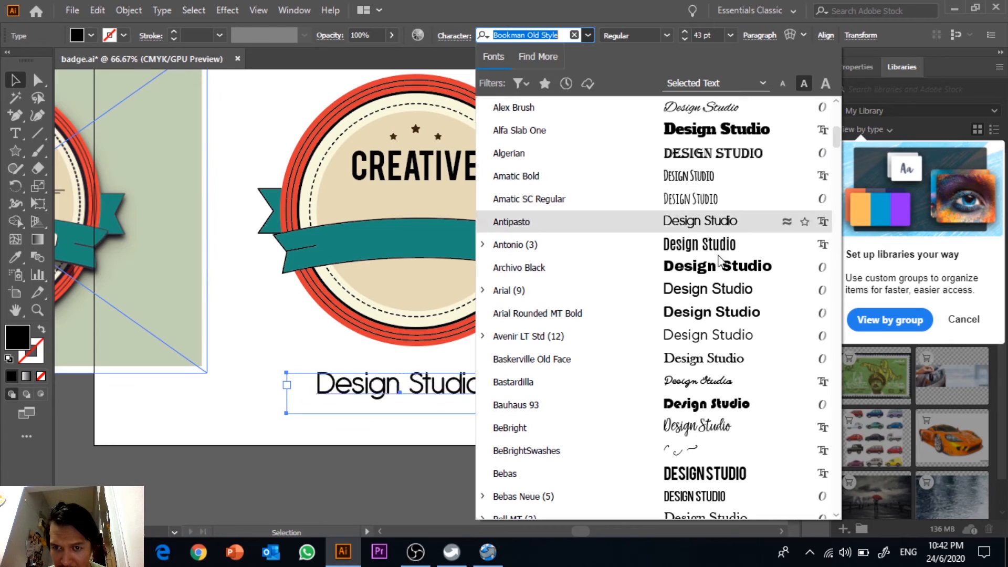
left_click(671, 386)
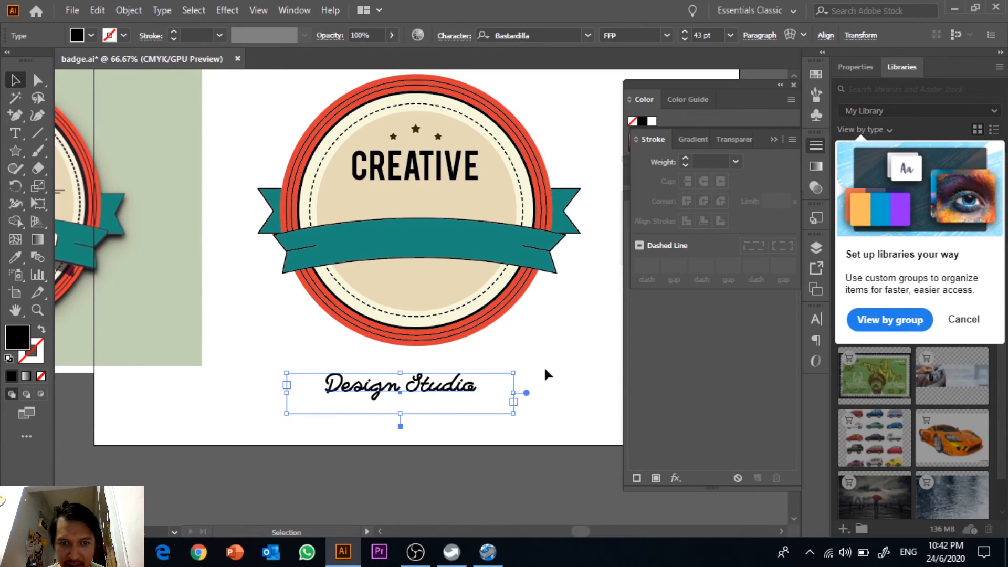
left_click(530, 364)
Move the "Design Studio" text into the badge below CREATIVE and reduce its font size to 34 pt
left_click_drag(461, 395, 484, 215)
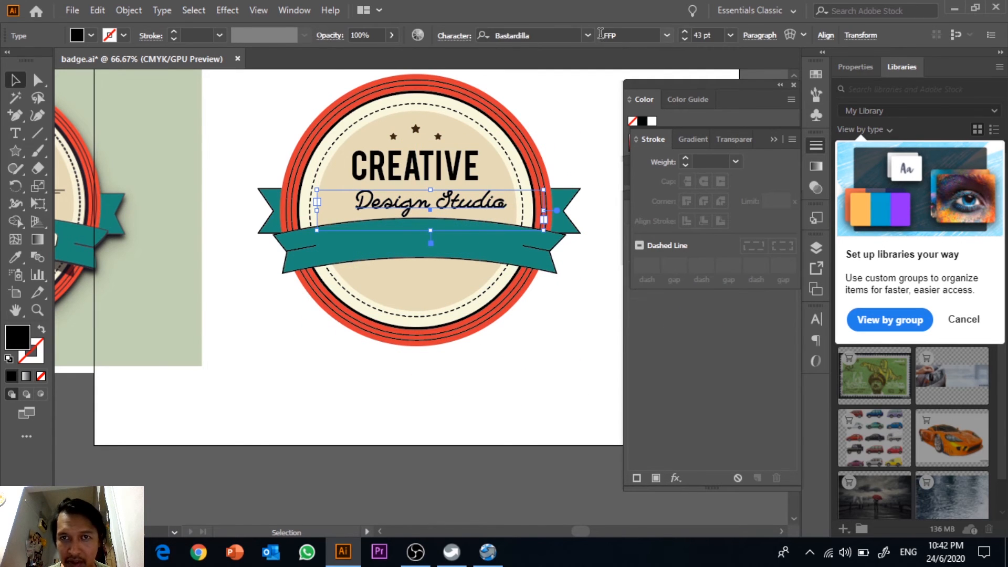
left_click(699, 34)
type("41")
key("Return")
key("Down")
key("Down")
key("Down")
key("Down")
key("Down")
key("Down")
key("Down")
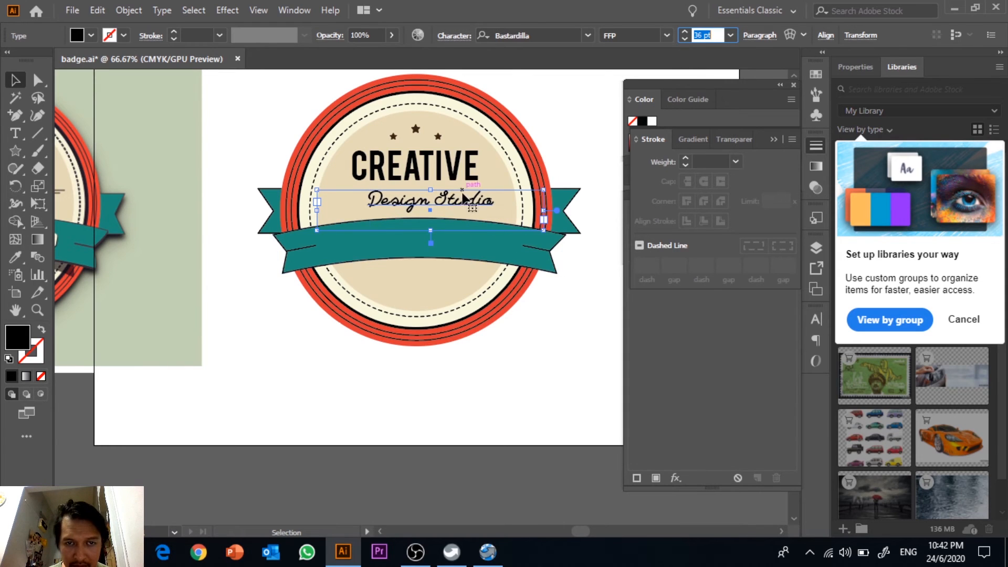
Adjust the "Design Studio" frame's width and position so the text is centred between CREATIVE and the ribbon
left_click_drag(466, 202, 450, 207)
left_click_drag(533, 216, 519, 216)
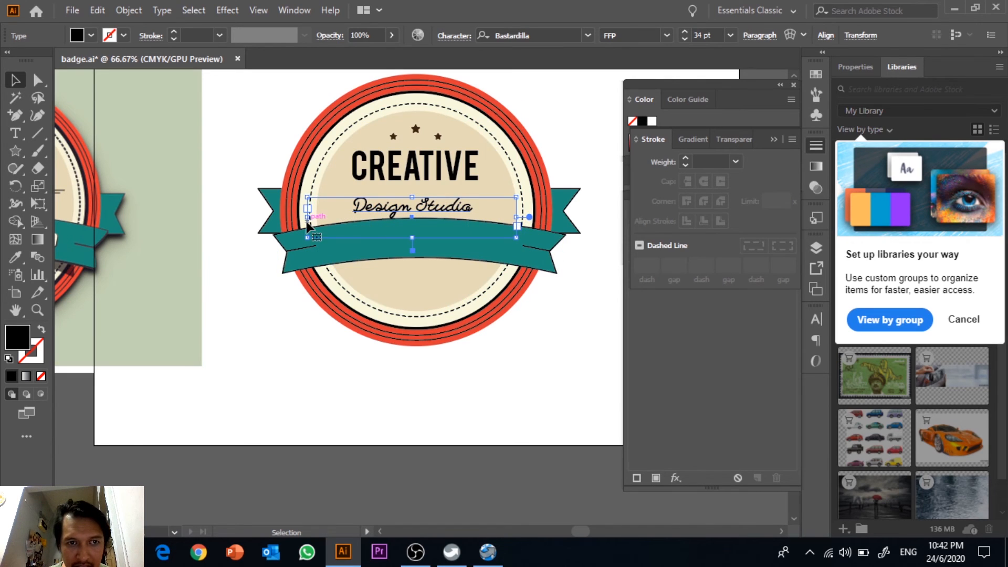
left_click_drag(516, 217, 523, 216)
left_click(574, 250)
left_click(458, 211)
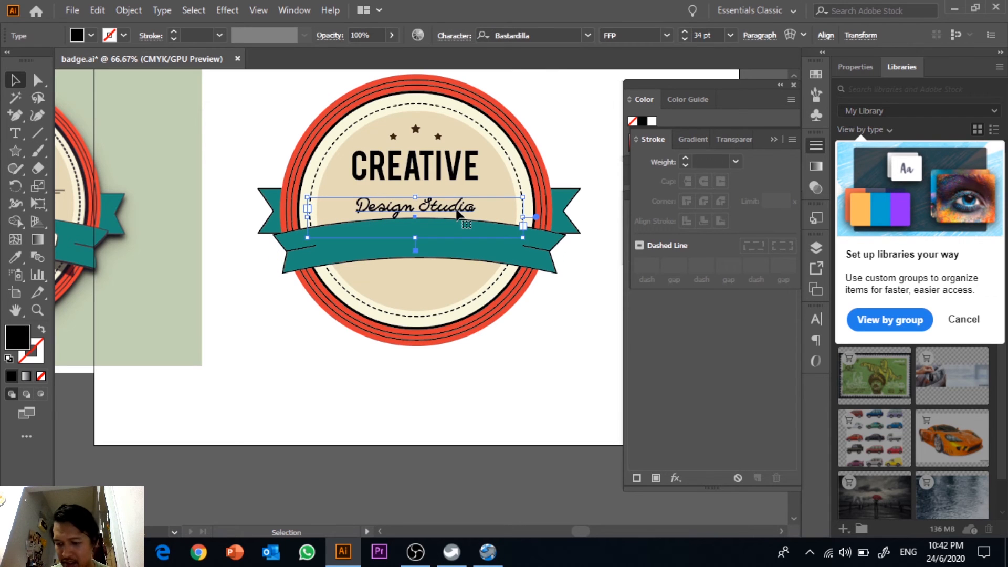
left_click_drag(458, 211, 458, 206)
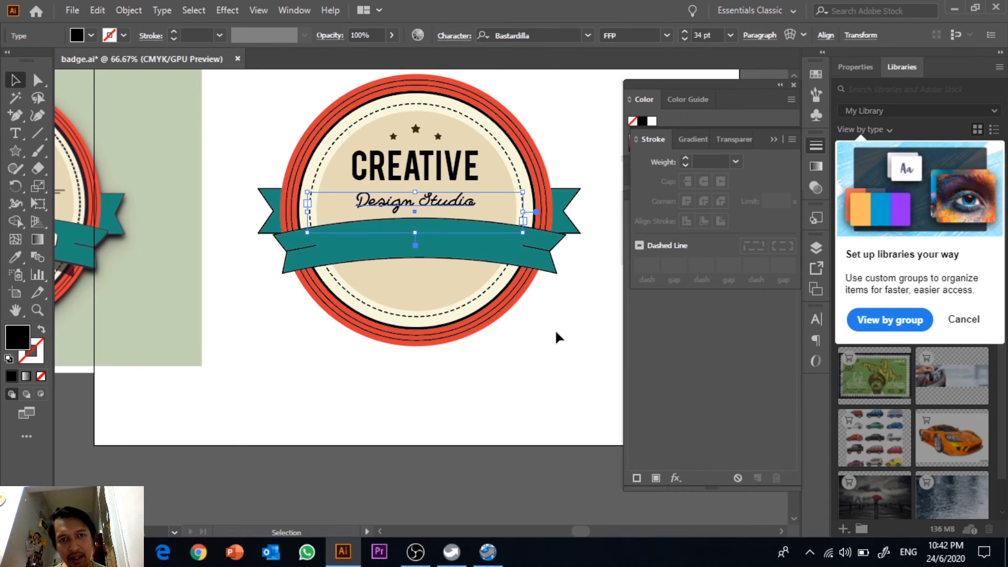
left_click(556, 336)
scroll(341, 389, "left", 5)
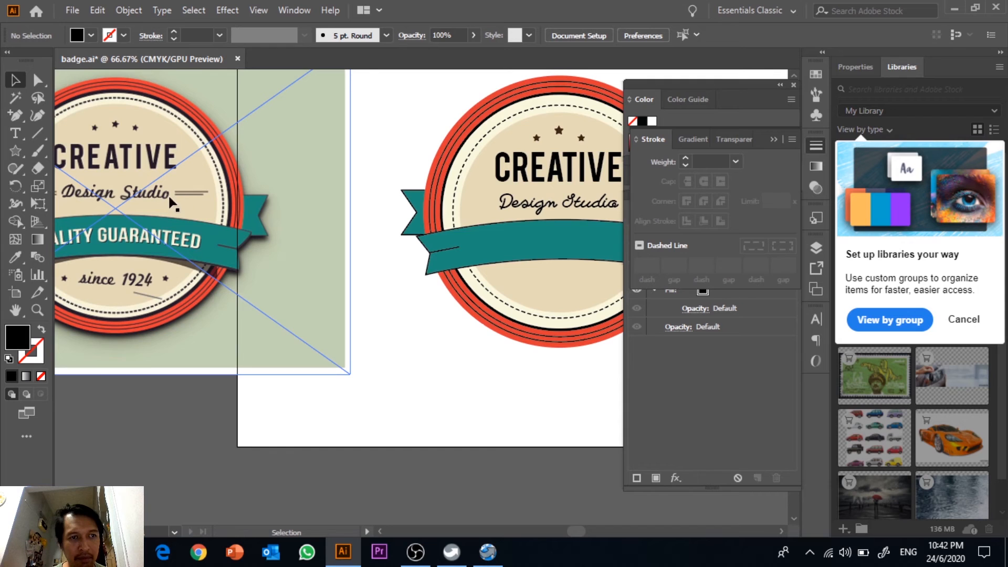
left_click_drag(303, 230, 97, 274)
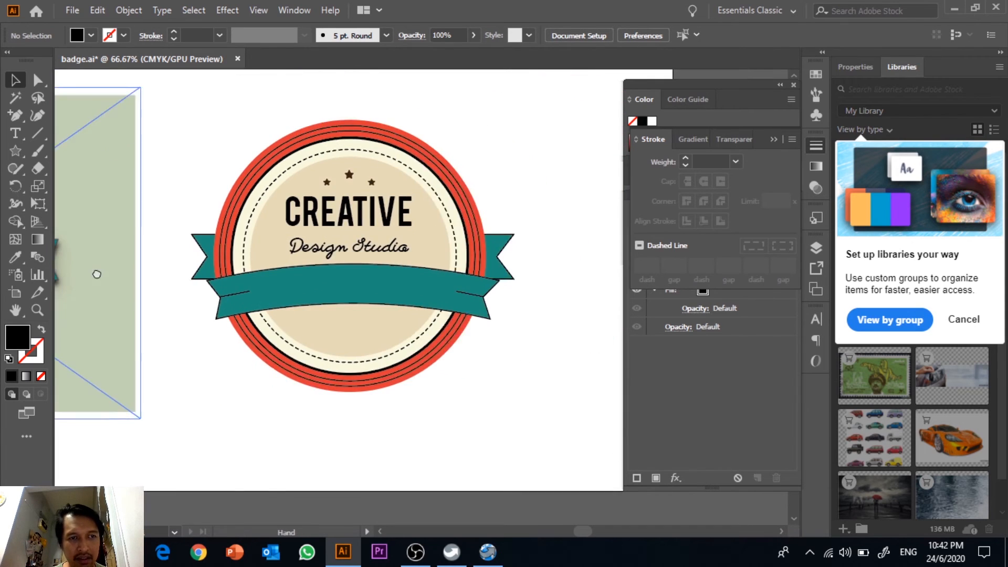
Set up the Line Segment tool with a dark brown stroke and no fill
key("ctrl+equal")
key("ctrl+equal")
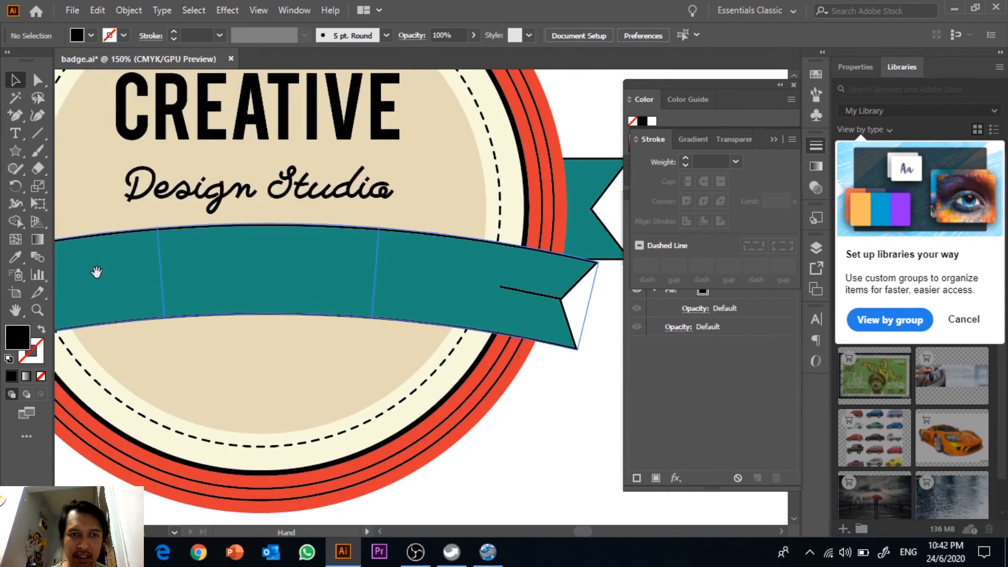
left_click_drag(97, 270, 136, 349)
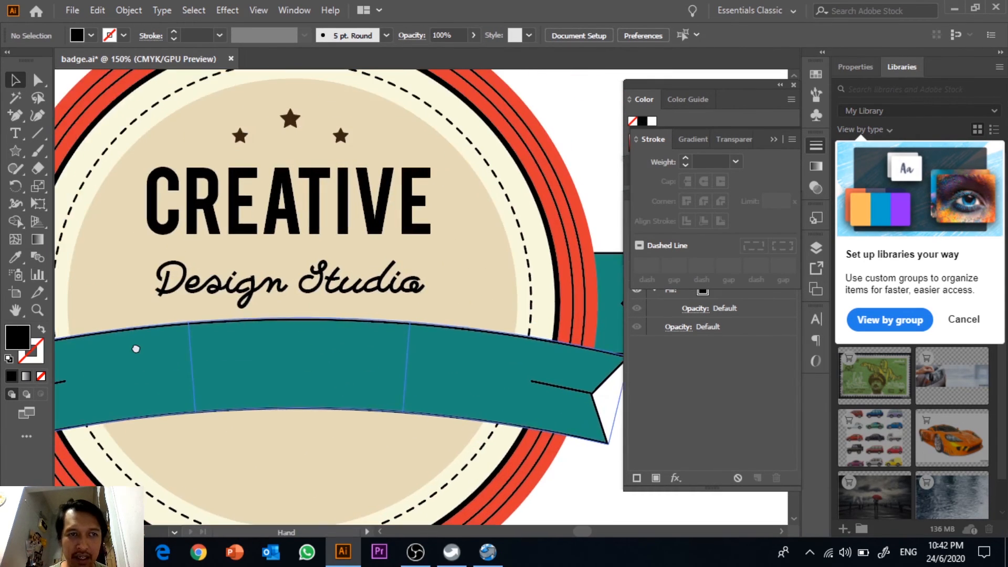
left_click(33, 134)
left_click(32, 134)
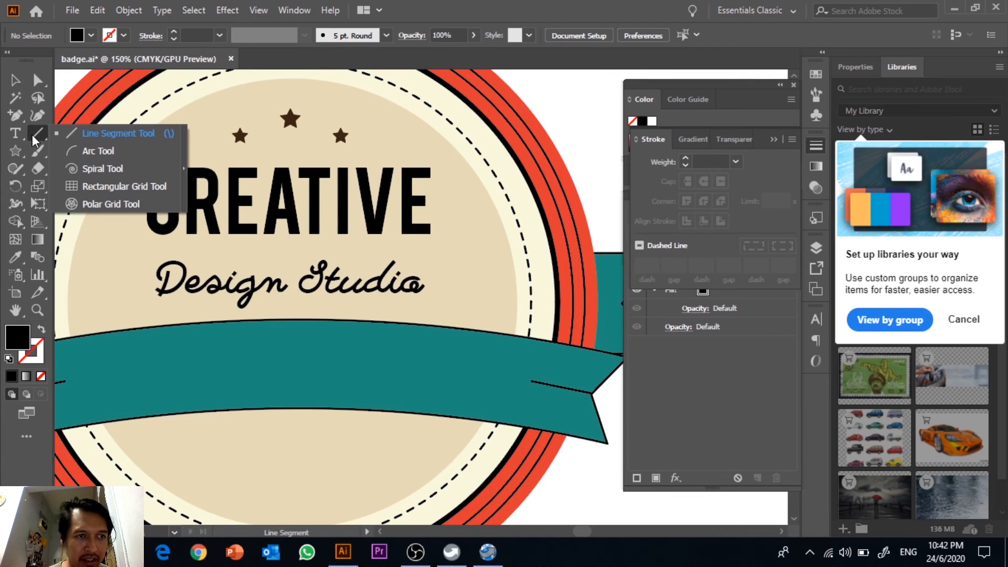
left_click(98, 140)
left_click(76, 36)
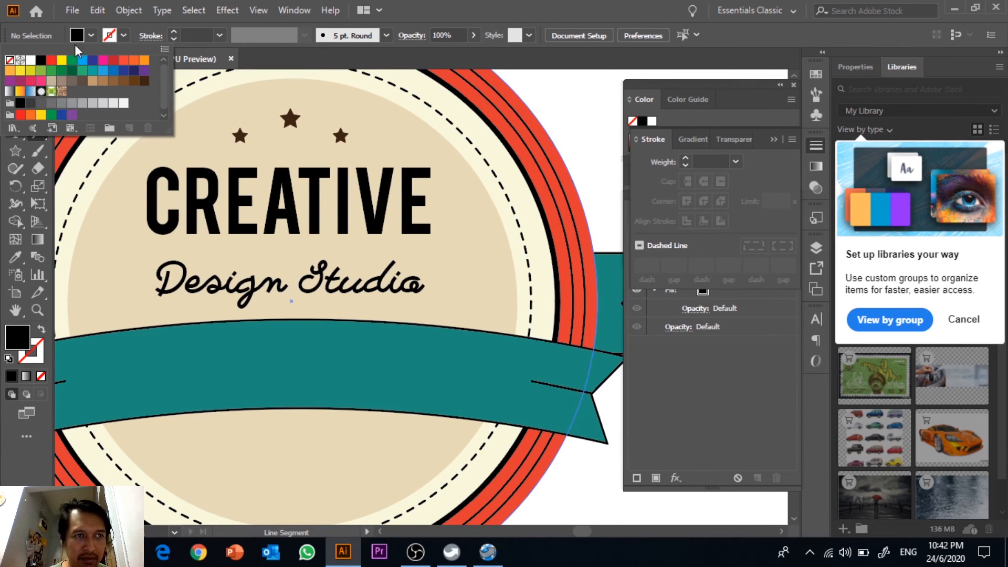
left_click(42, 60)
left_click(110, 36)
left_click(115, 36)
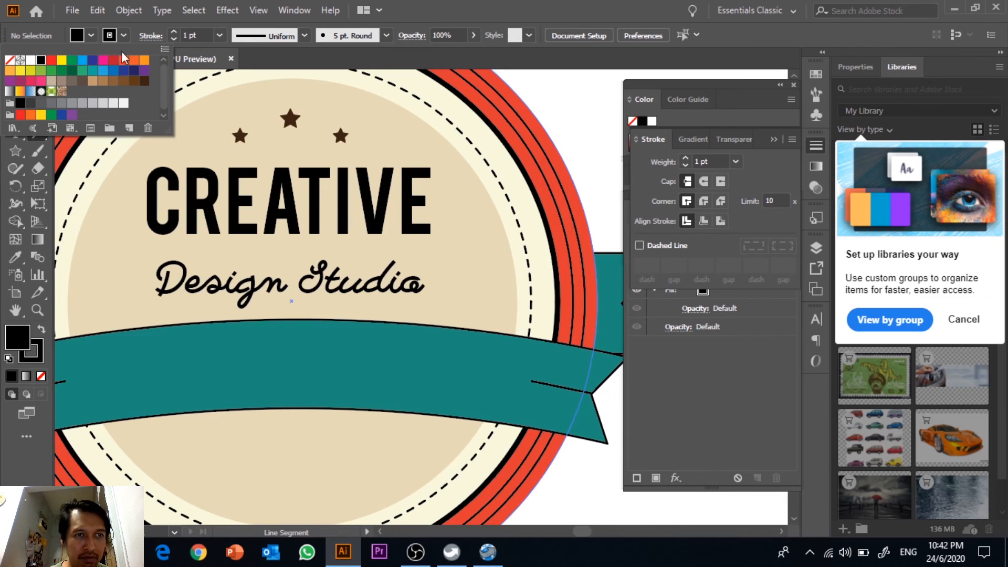
left_click(144, 81)
left_click(86, 35)
left_click(84, 35)
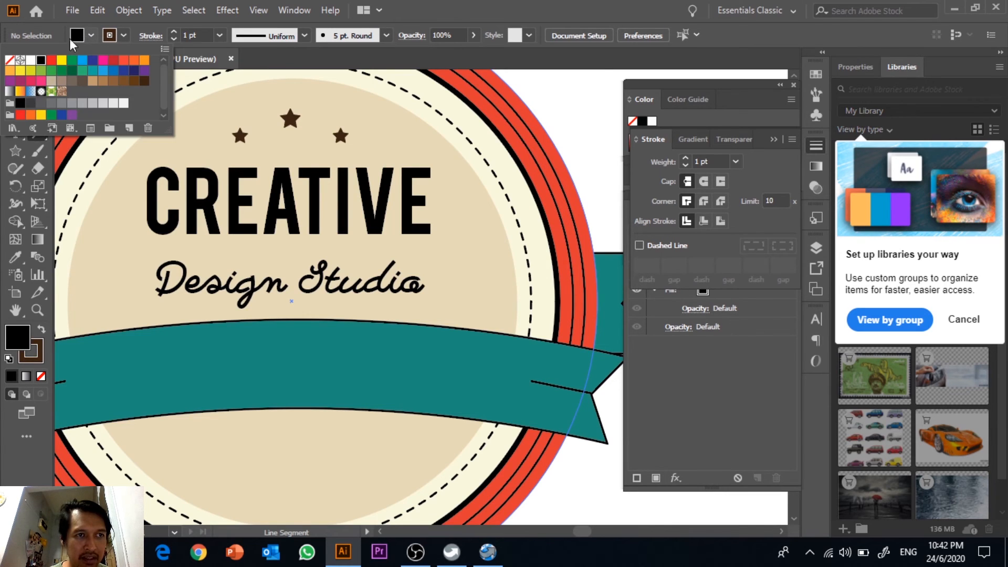
left_click(10, 60)
key("Escape")
Draw two stacked horizontal lines on each side of "Design Studio", making the lower line of each pair shorter
left_click_drag(433, 272, 500, 272)
left_click_drag(434, 284, 477, 293)
left_click_drag(248, 140, 379, 139)
left_click_drag(248, 271, 219, 271)
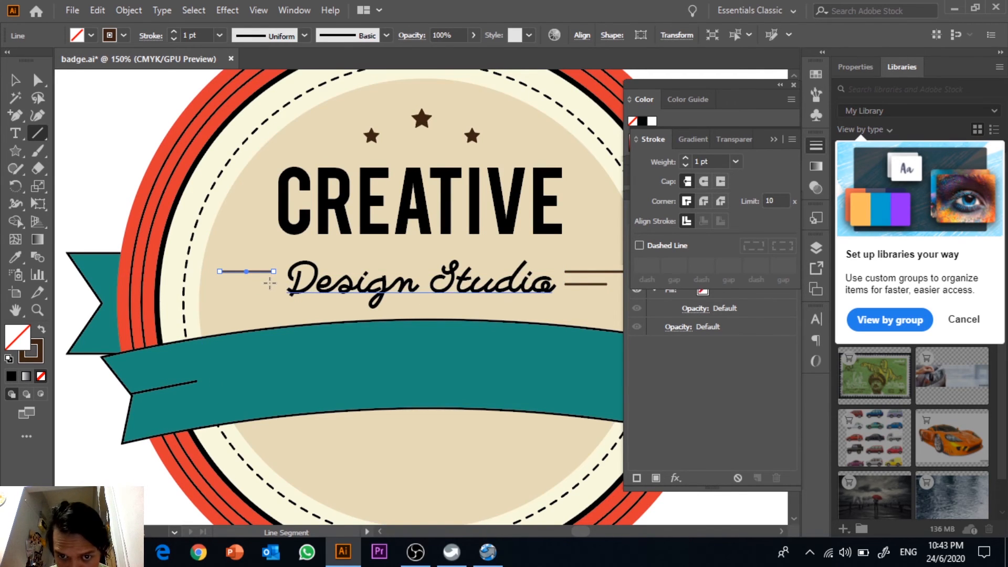
left_click_drag(269, 283, 238, 283)
left_click(14, 81)
left_click(79, 105)
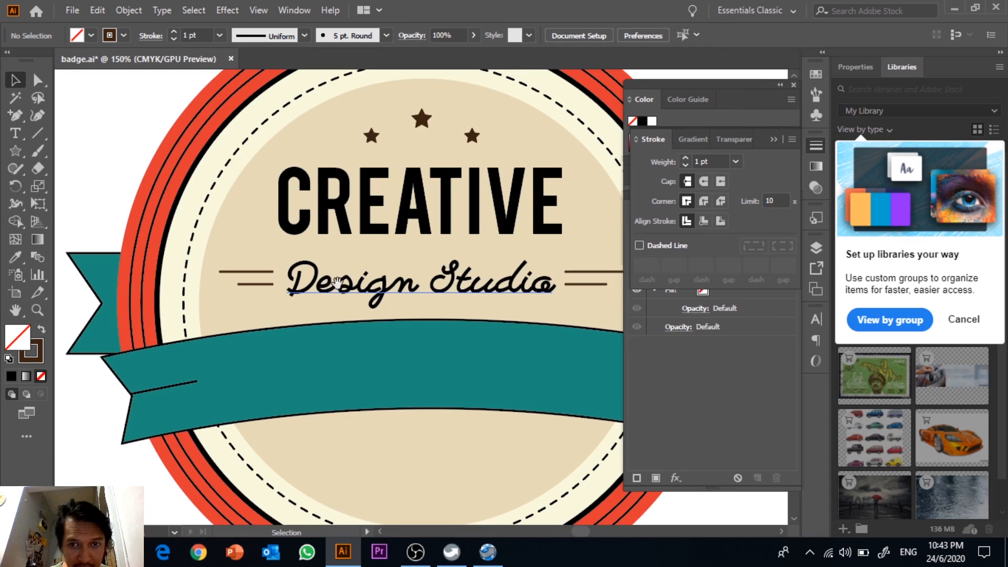
Compare the badge with the reference image, examining the text on the front ribbon
scroll(307, 302, "right", 3)
key("ctrl+minus")
key("ctrl+minus")
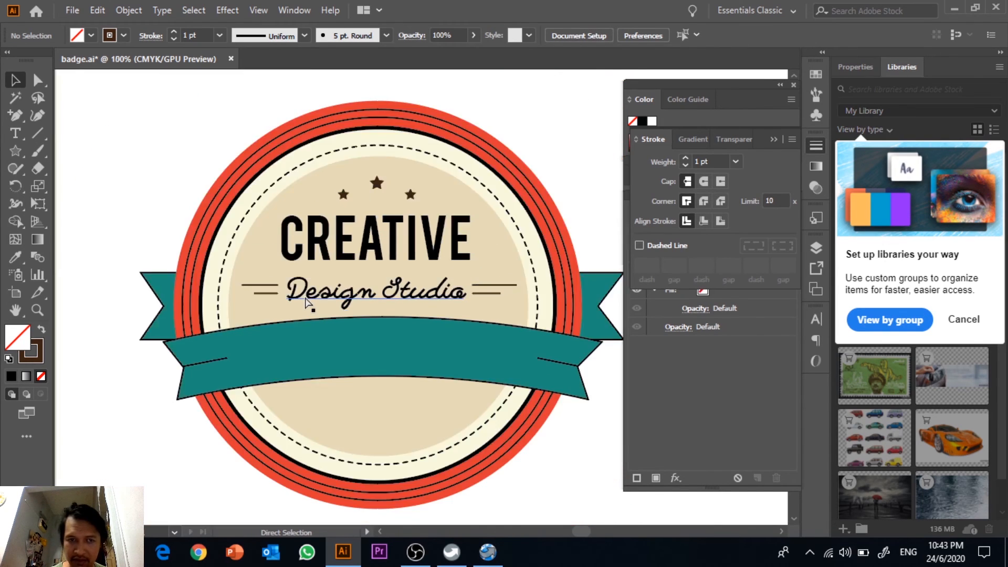
left_click_drag(307, 300, 479, 302)
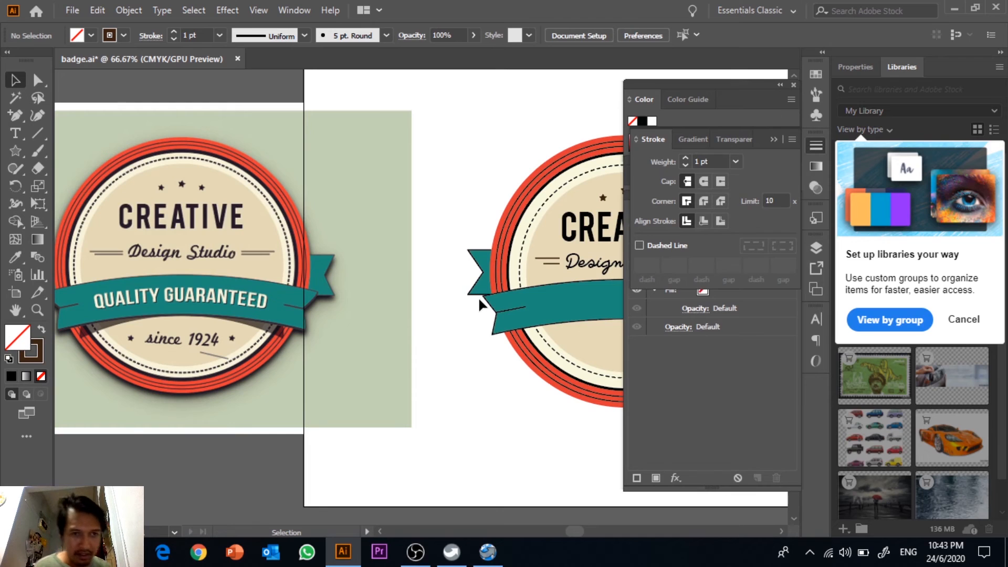
left_click_drag(508, 403, 408, 375)
left_click_drag(355, 331, 216, 343)
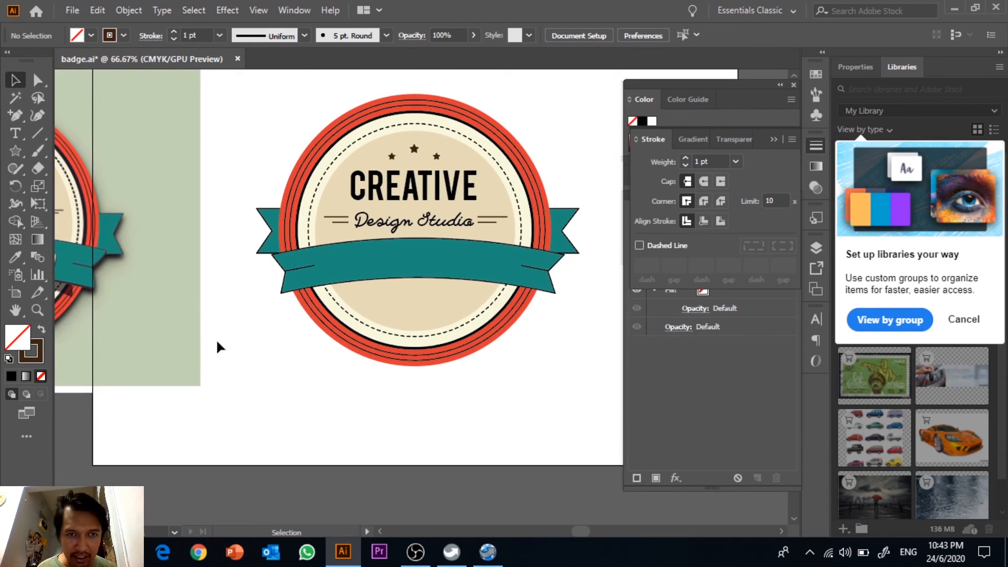
left_click_drag(302, 369, 604, 410)
left_click_drag(307, 318, 56, 303)
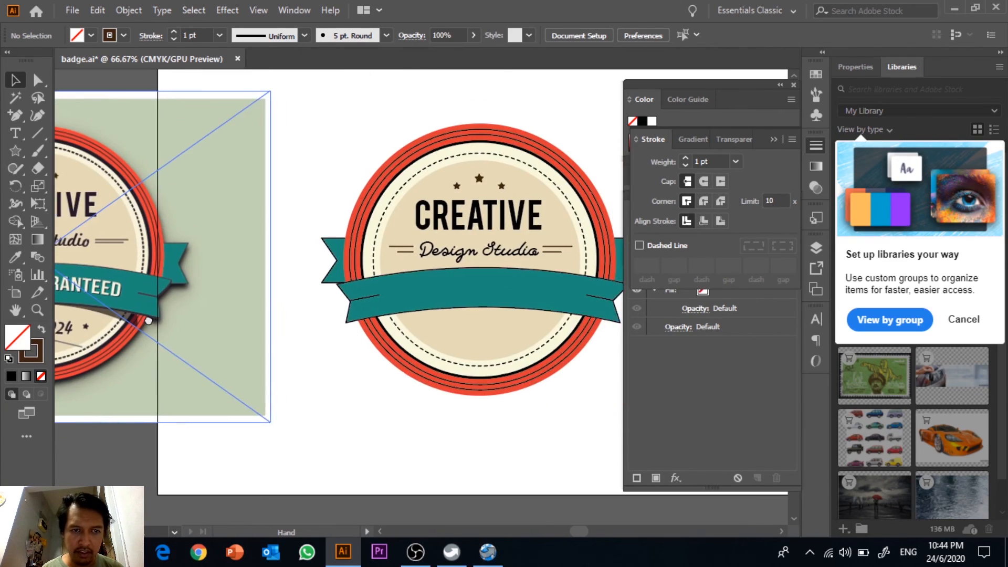
left_click_drag(378, 410, 255, 389)
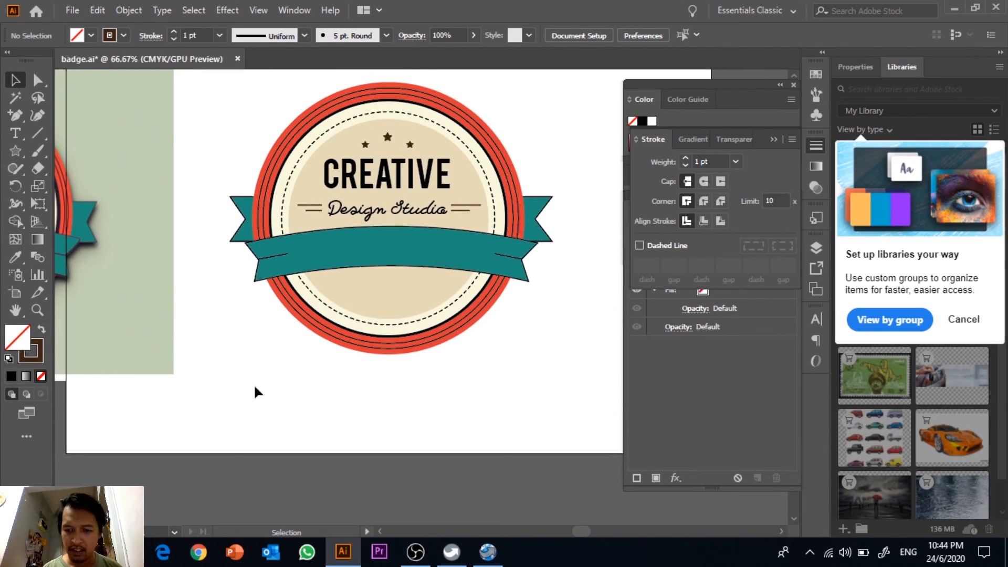
Draw an open curved path across the front ribbon with the Pen tool, following the arc of its lower edge, and select it
key("ctrl+plus")
key("ctrl+plus")
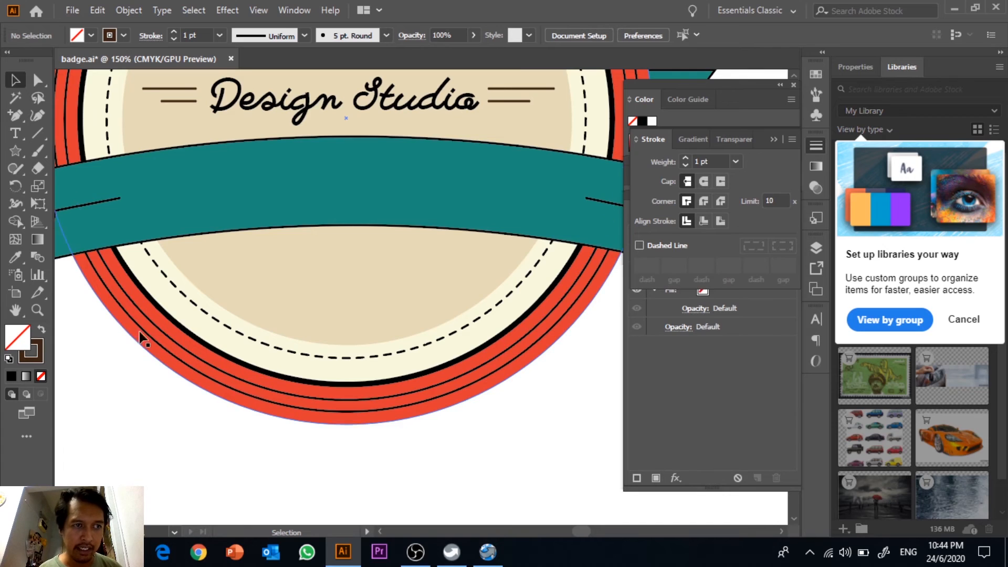
left_click_drag(13, 116, 79, 113)
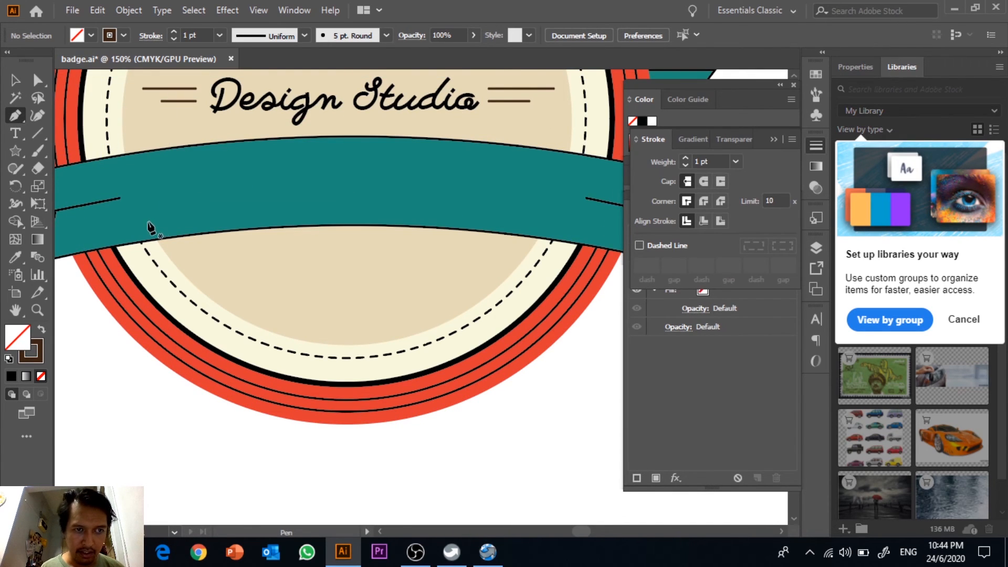
left_click(147, 220)
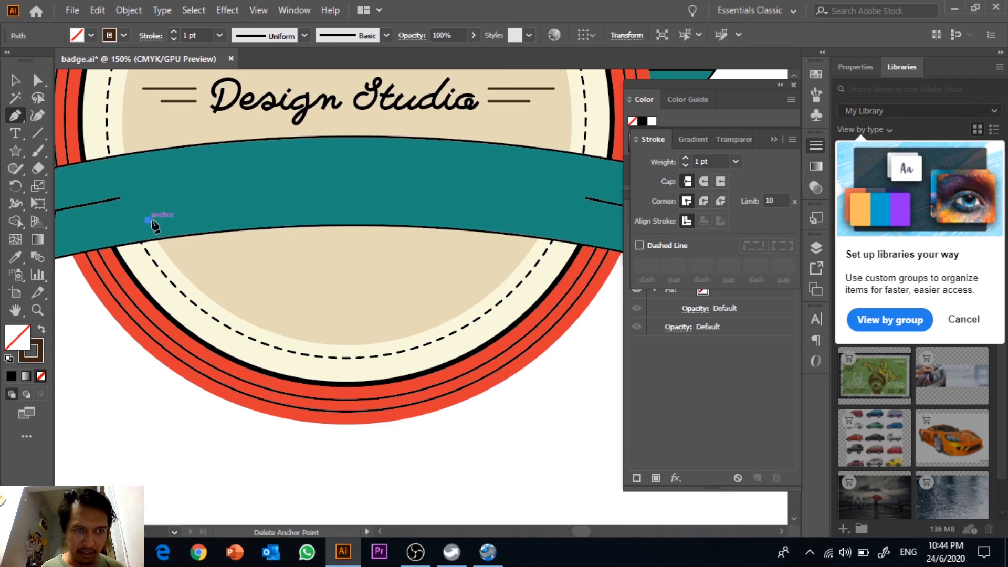
left_click(558, 223)
left_click_drag(557, 223, 735, 265)
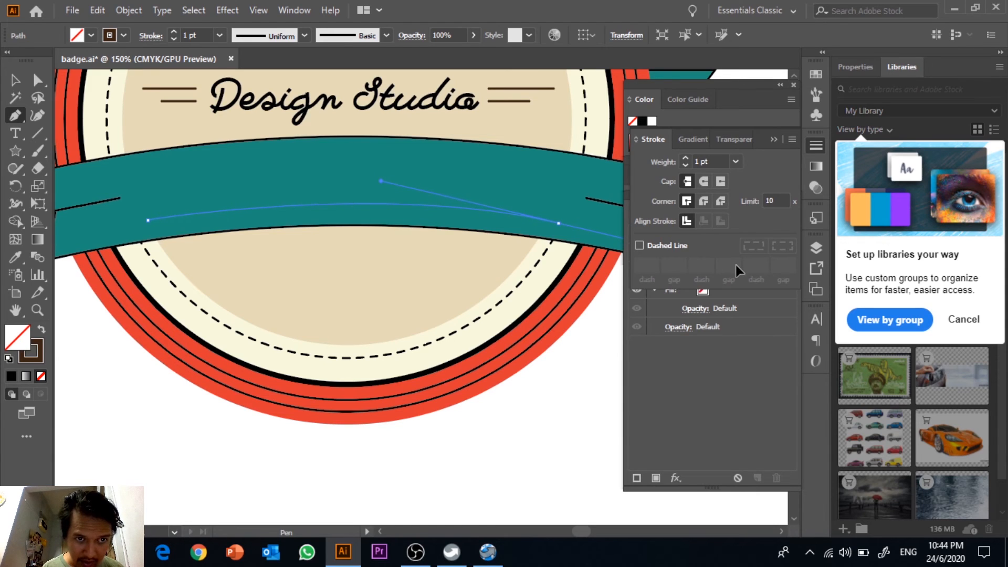
left_click_drag(732, 262, 776, 264)
key("v")
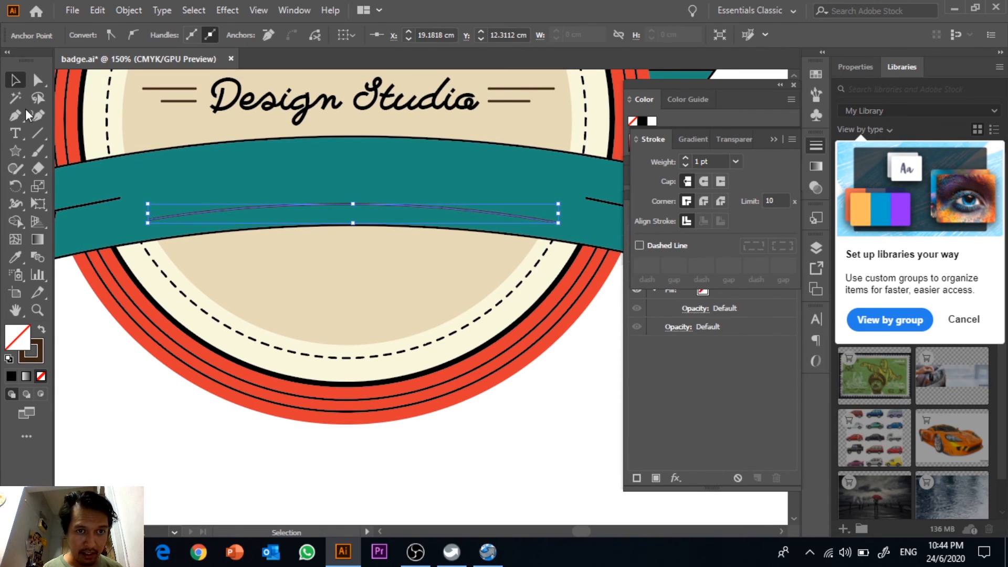
left_click(370, 487)
left_click(314, 203)
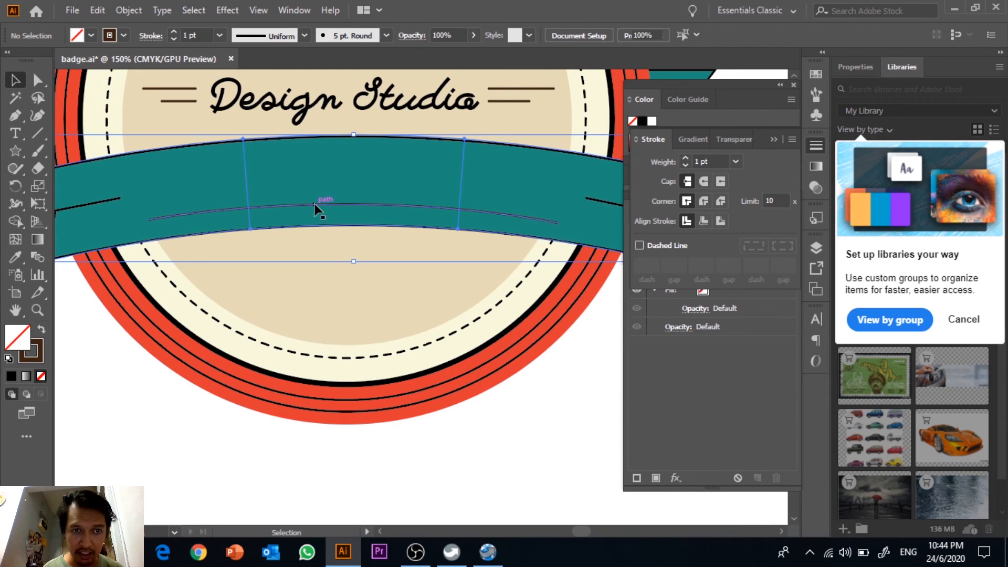
left_click(390, 204)
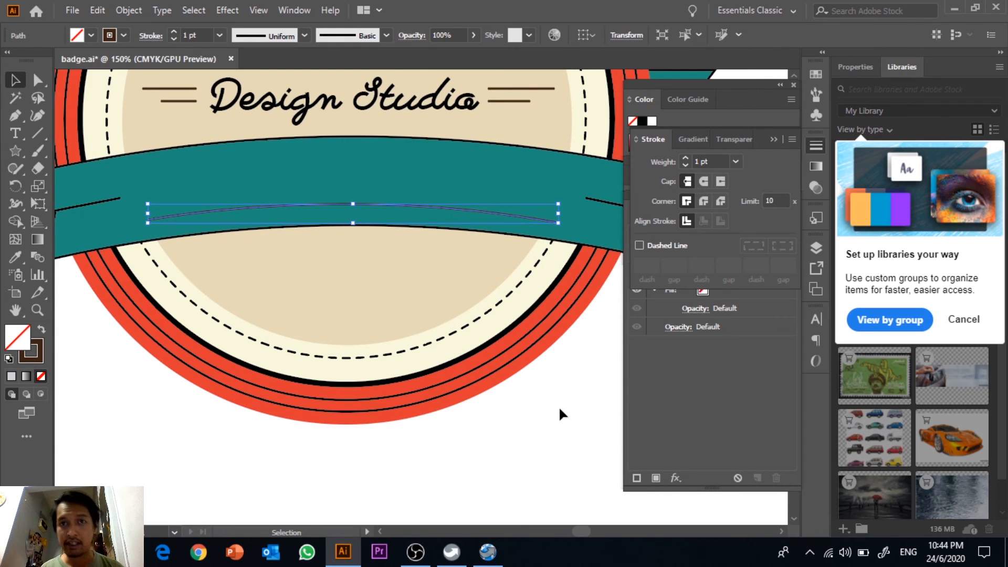
Convert the curved path on the ribbon into a text path with the Type on a Path tool
left_click(15, 134)
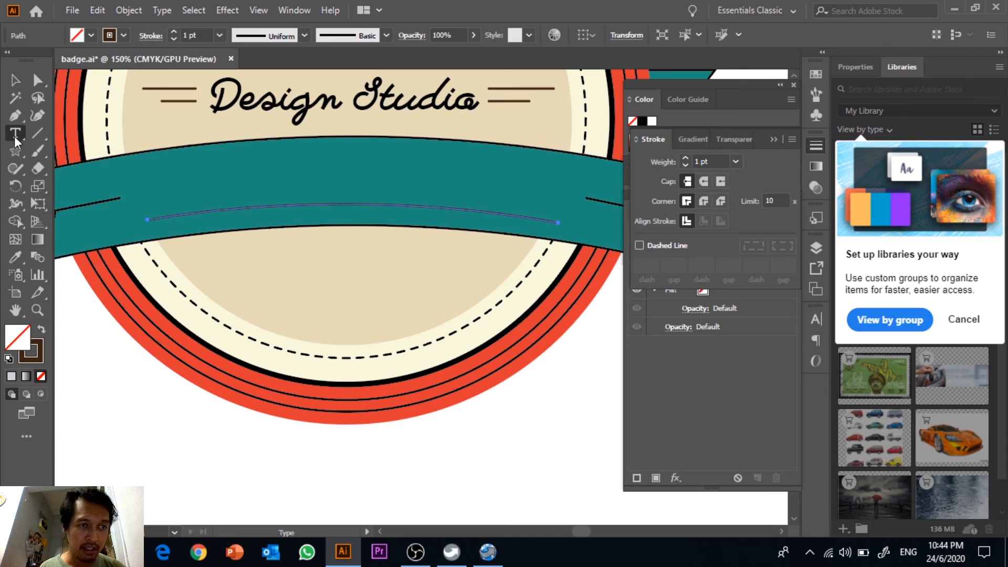
left_click(15, 138)
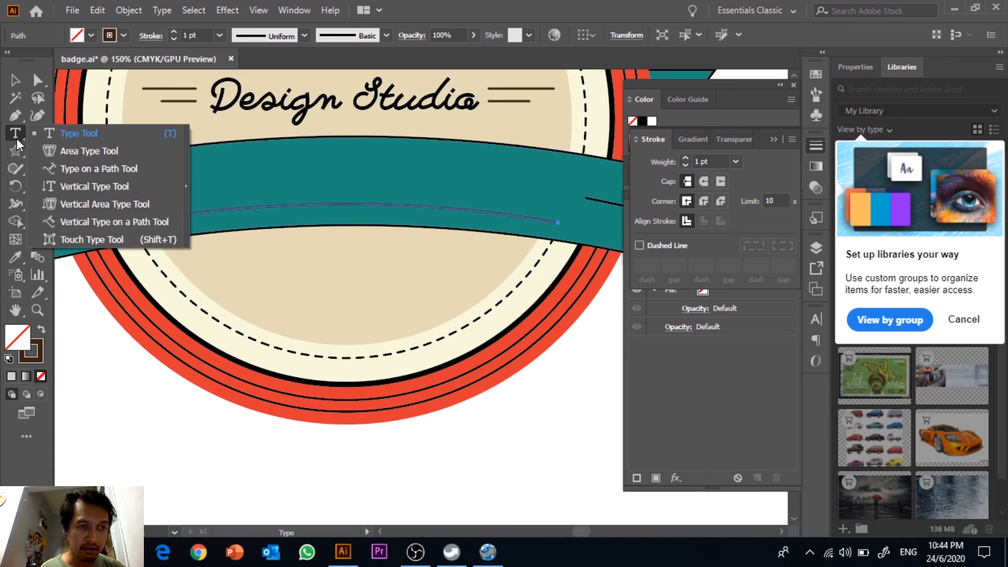
left_click(62, 168)
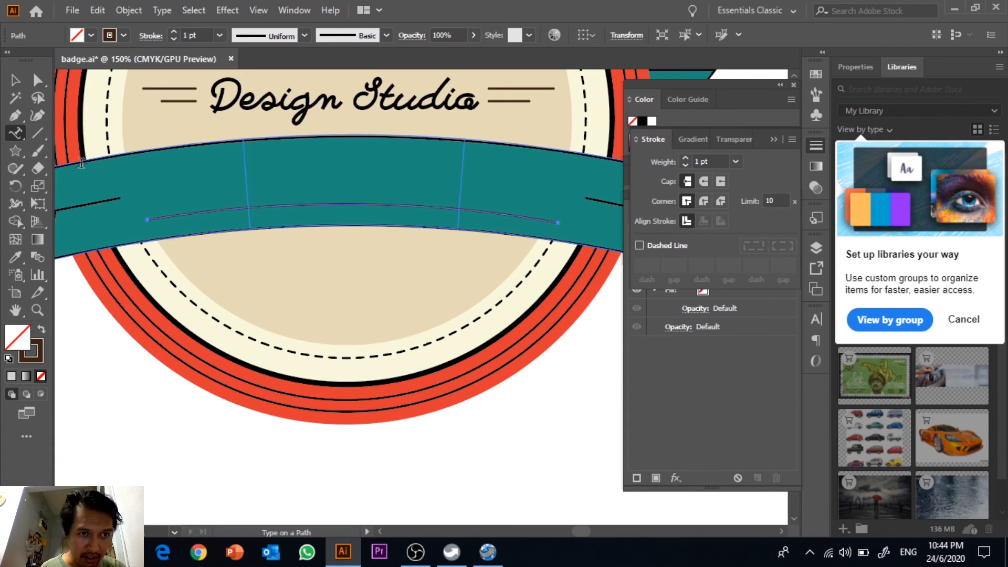
left_click(25, 137)
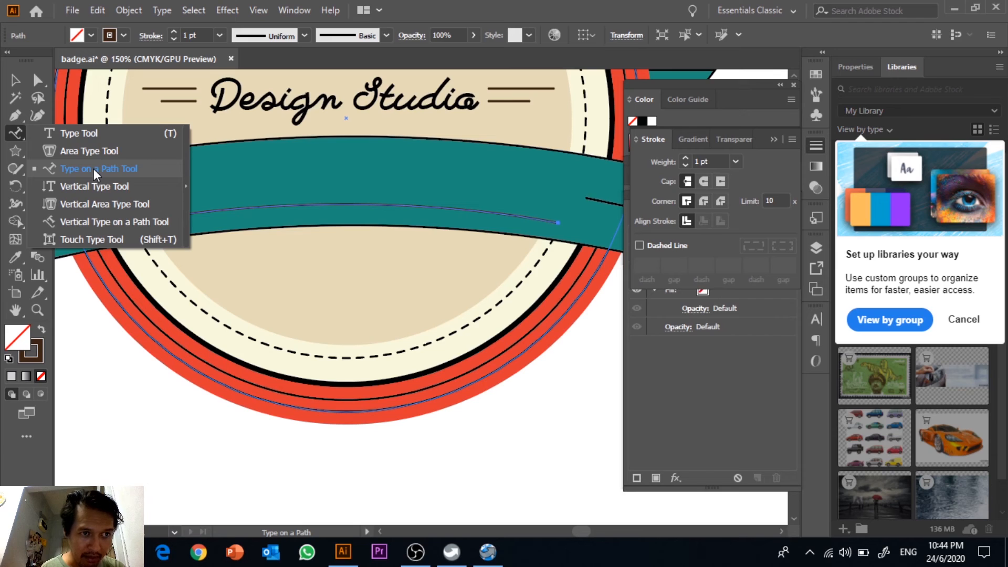
left_click(93, 169)
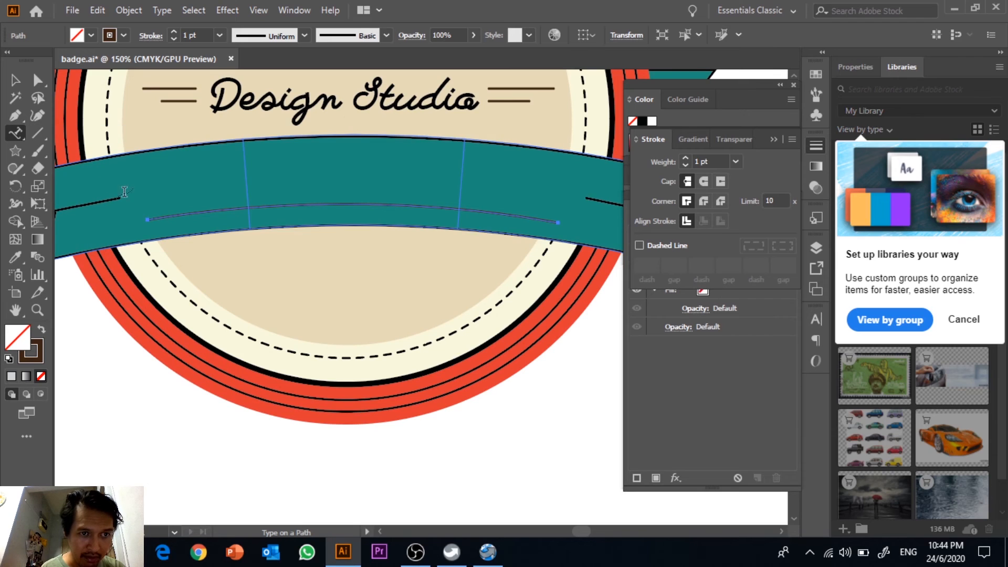
left_click(156, 214)
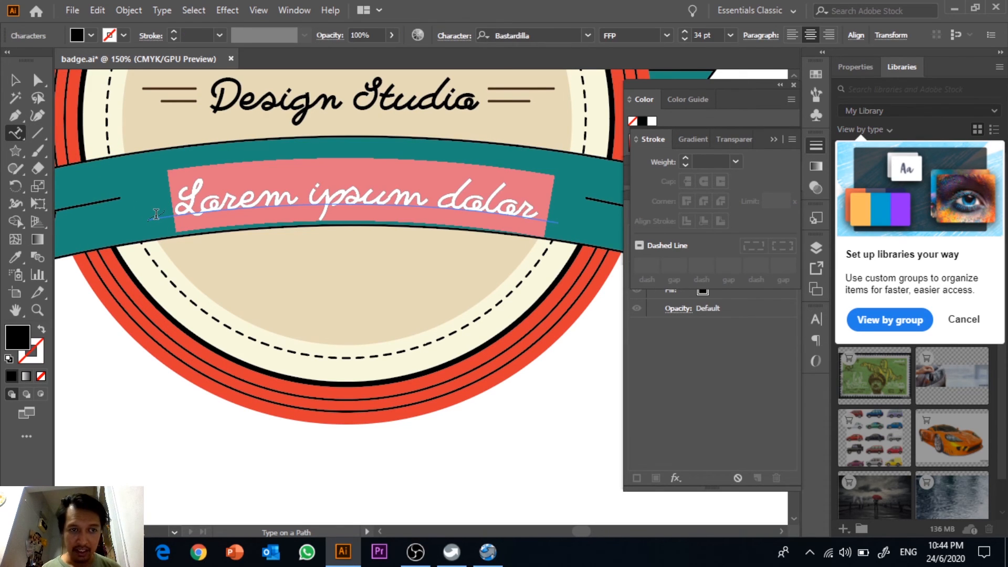
Replace the placeholder text on the ribbon's path with "quality guaranteed"
key("ctrl+minus")
key("ctrl+minus")
key("ctrl+minus")
key("ctrl+minus")
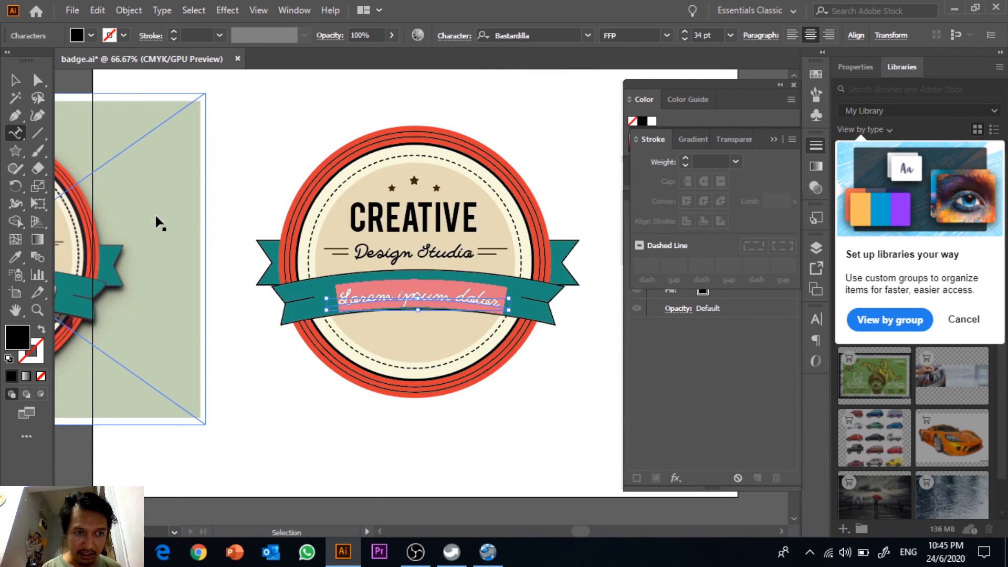
key("ctrl+plus")
key("ctrl+plus")
key("ctrl+plus")
key("BackSpace")
key("ctrl+z")
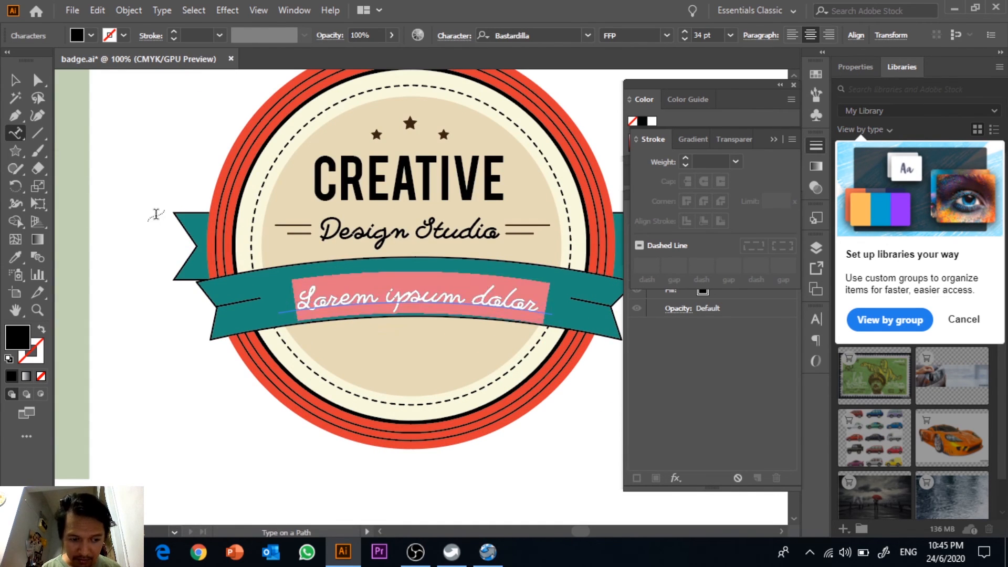
type("qua")
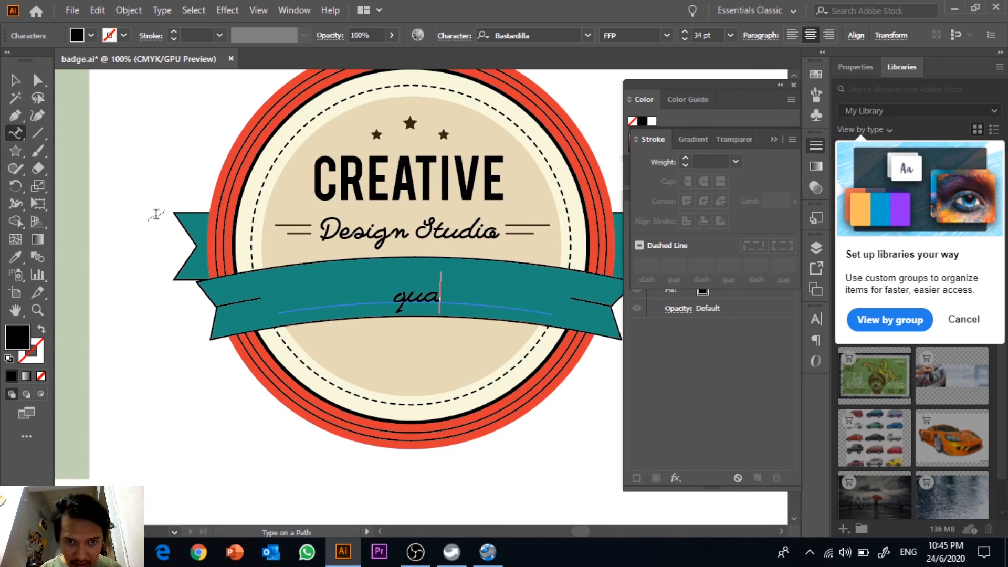
type("lity gu")
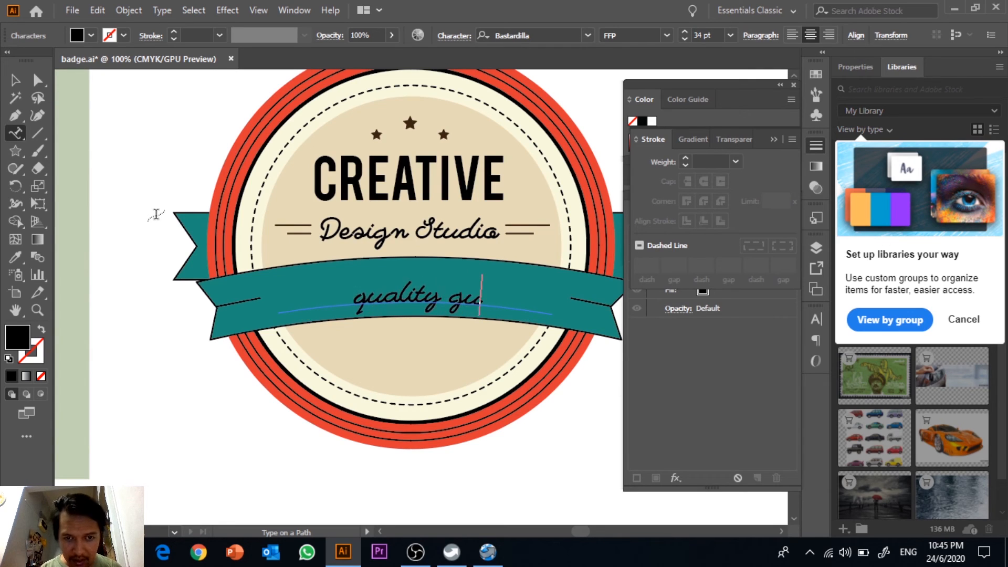
type("aranteed")
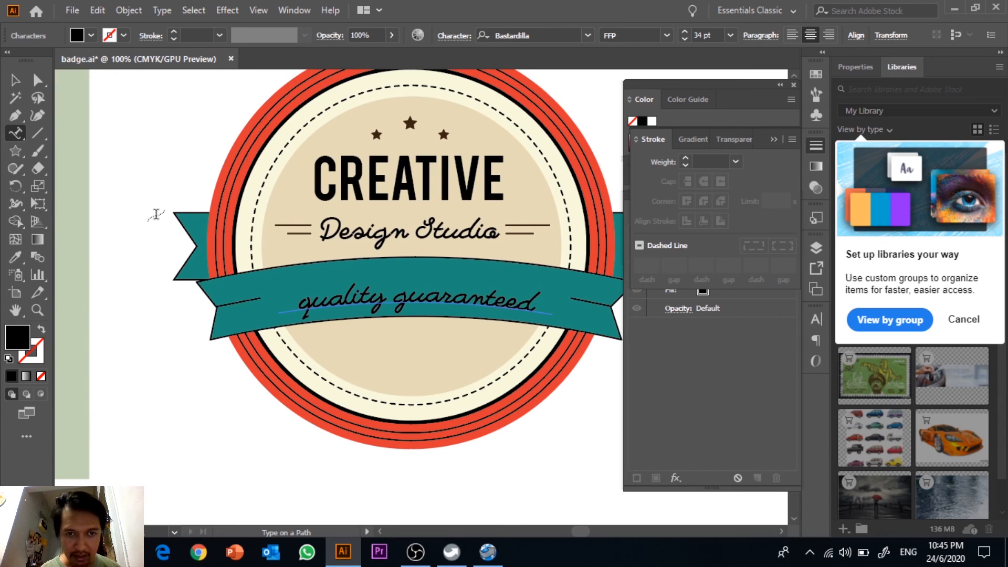
Set the ribbon text to all caps in the Myriad Variable Concept font with the Bold Condensed style
left_click(16, 80)
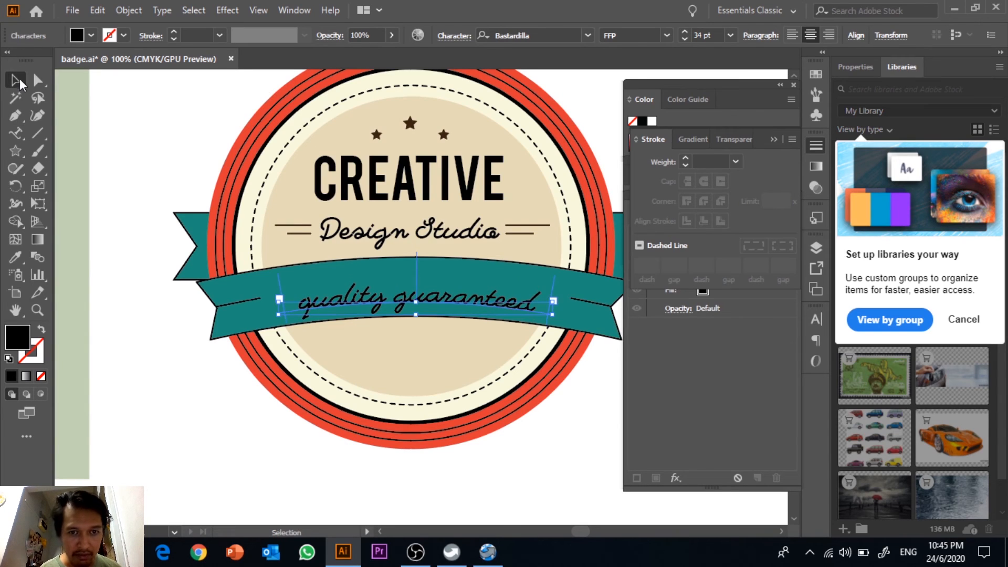
left_click(457, 36)
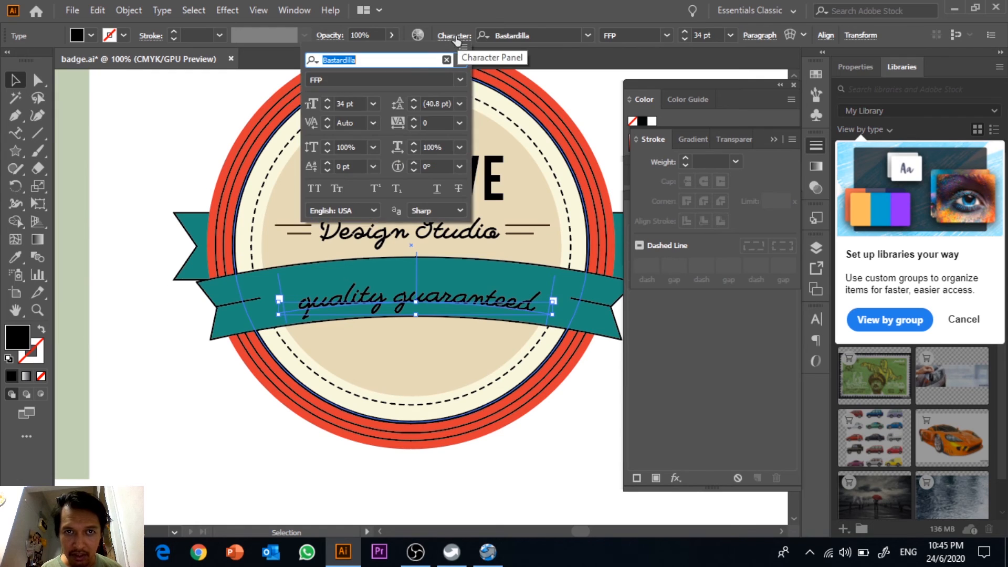
left_click(317, 188)
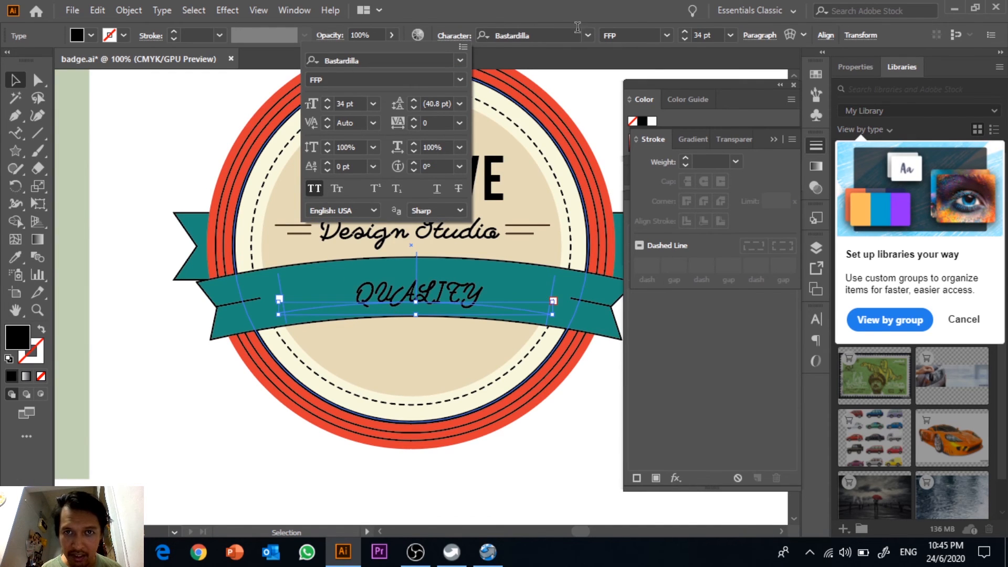
left_click(589, 36)
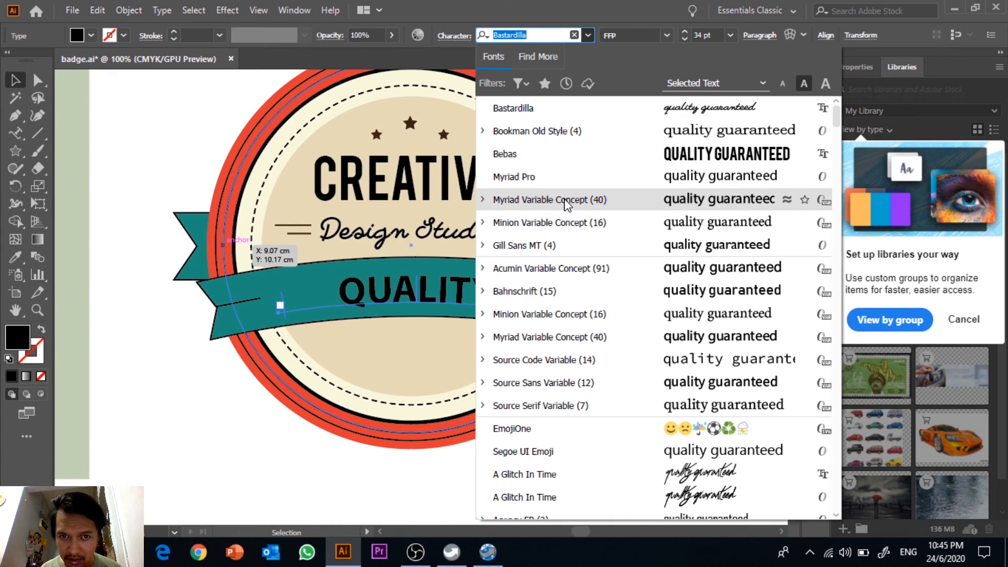
key("Escape")
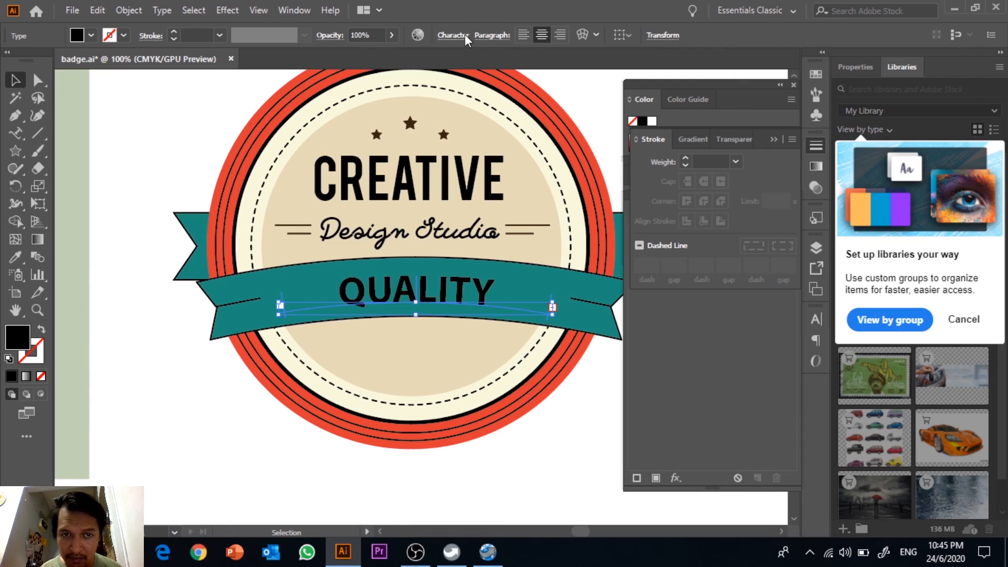
left_click(464, 38)
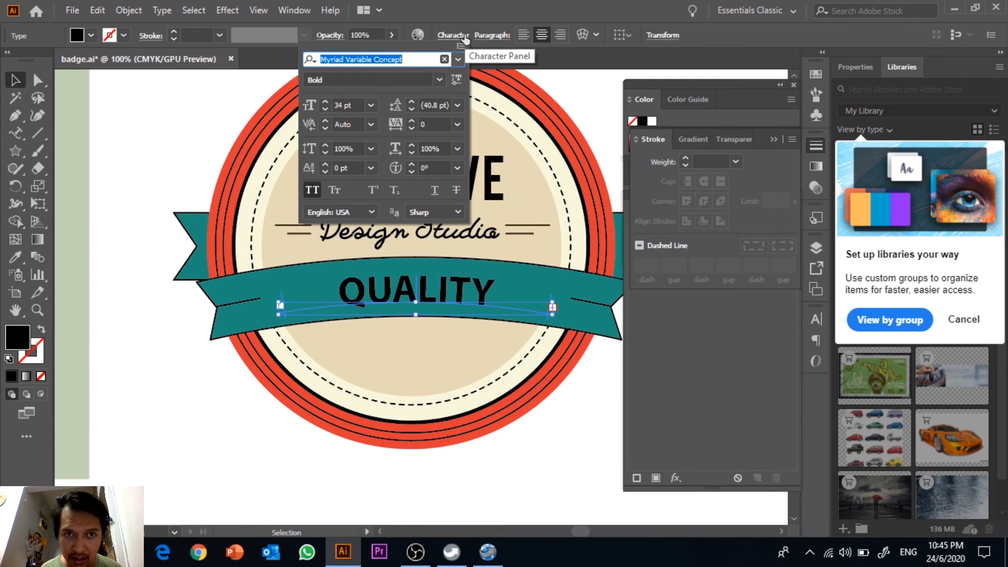
left_click(438, 81)
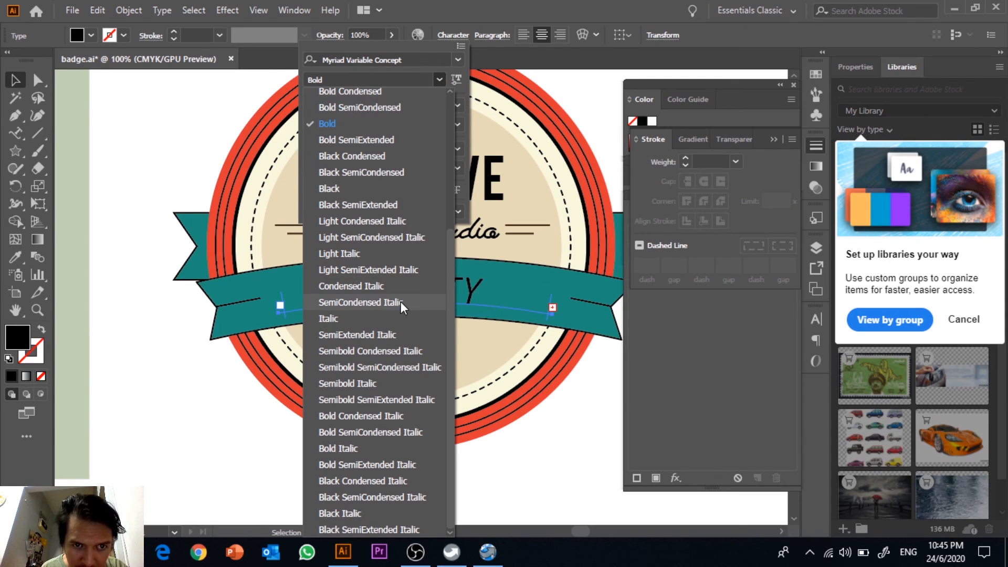
left_click(347, 92)
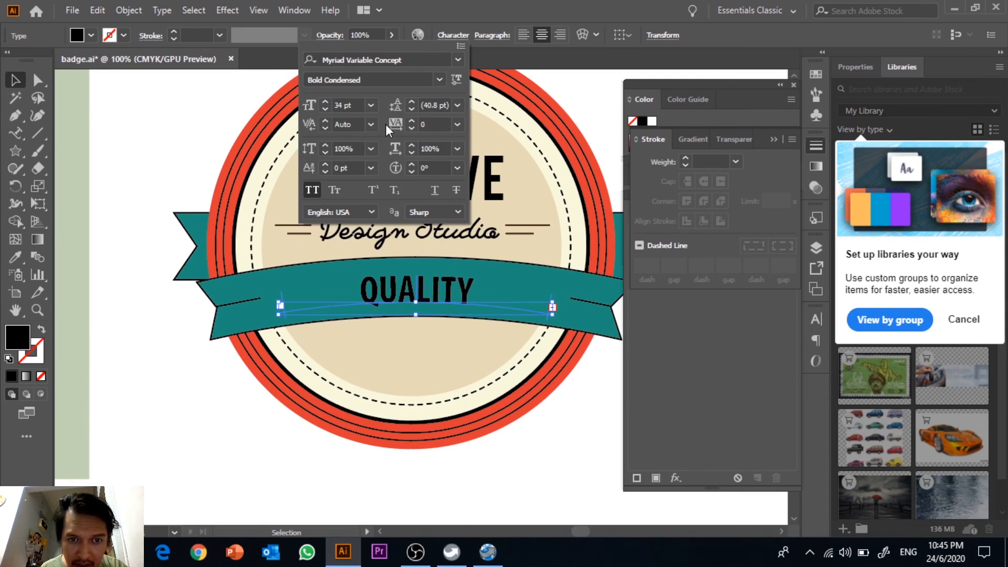
Set the font size of the "QUALITY GUARANTEED" text on the ribbon to 30 pt
left_click(353, 103)
key("Down")
key("Down")
key("Down")
key("Down")
key("Down")
key("Down")
key("Down")
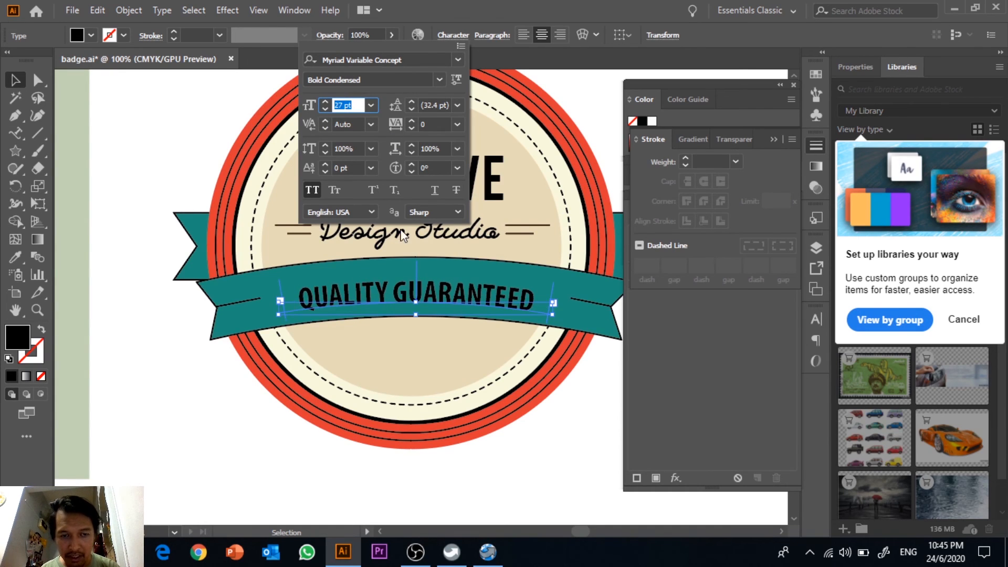
key("Up")
key("Up")
key("Up")
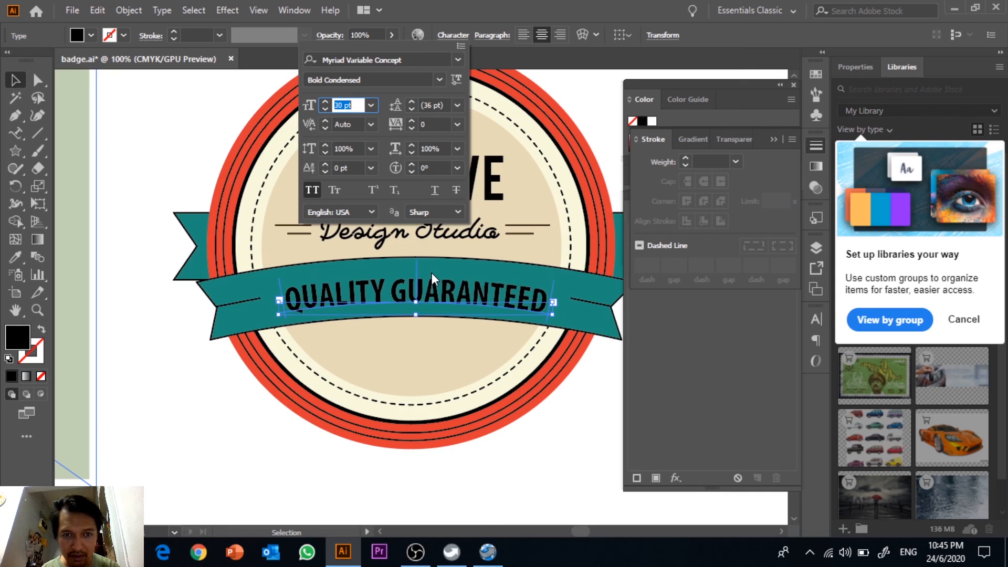
key("Escape")
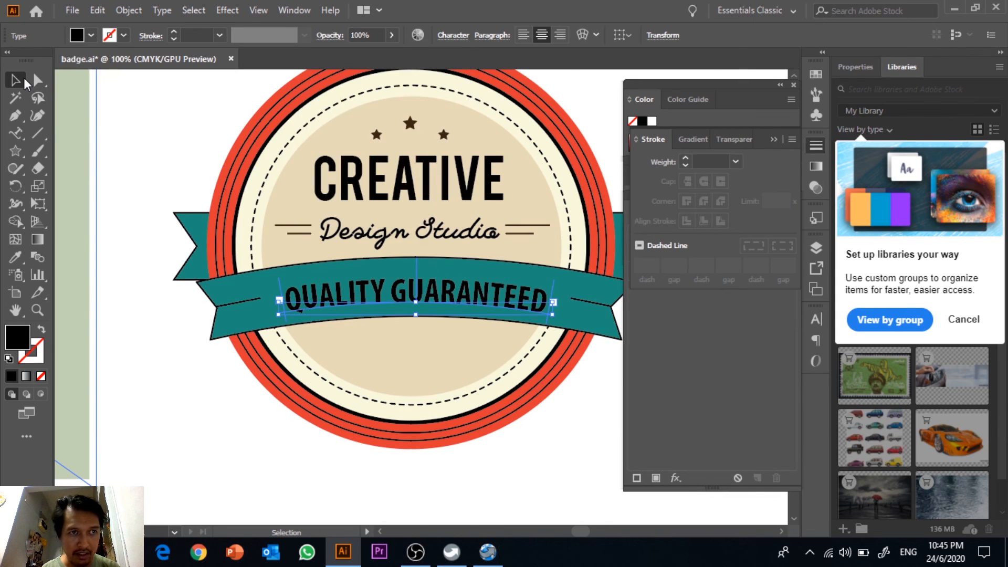
Fill the ribbon text with white and nudge it slightly upward on the ribbon
left_click(90, 39)
left_click(27, 60)
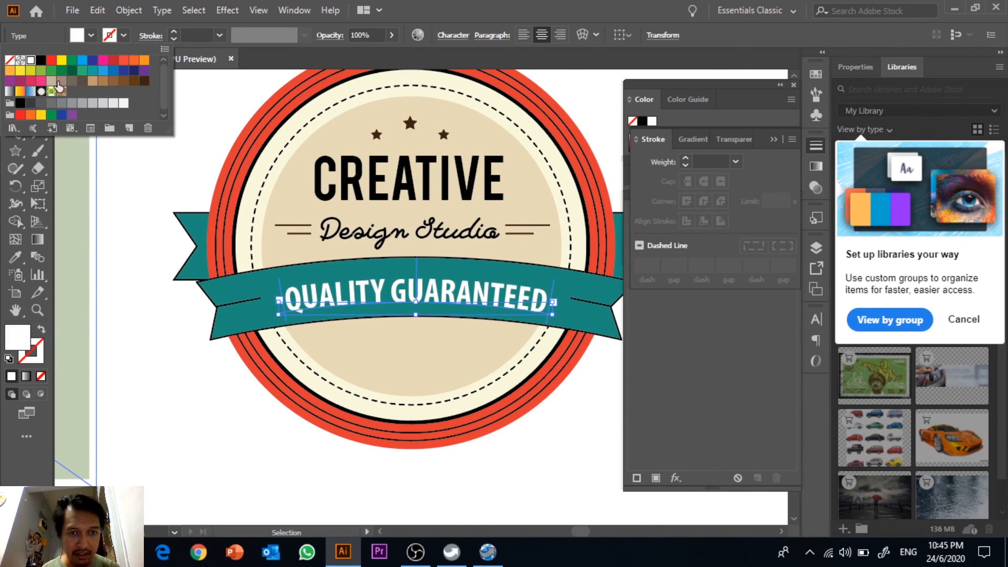
key("Up")
key("Up")
key("Up")
key("Up")
key("Up")
key("Up")
key("Up")
key("Up")
key("Up")
key("Up")
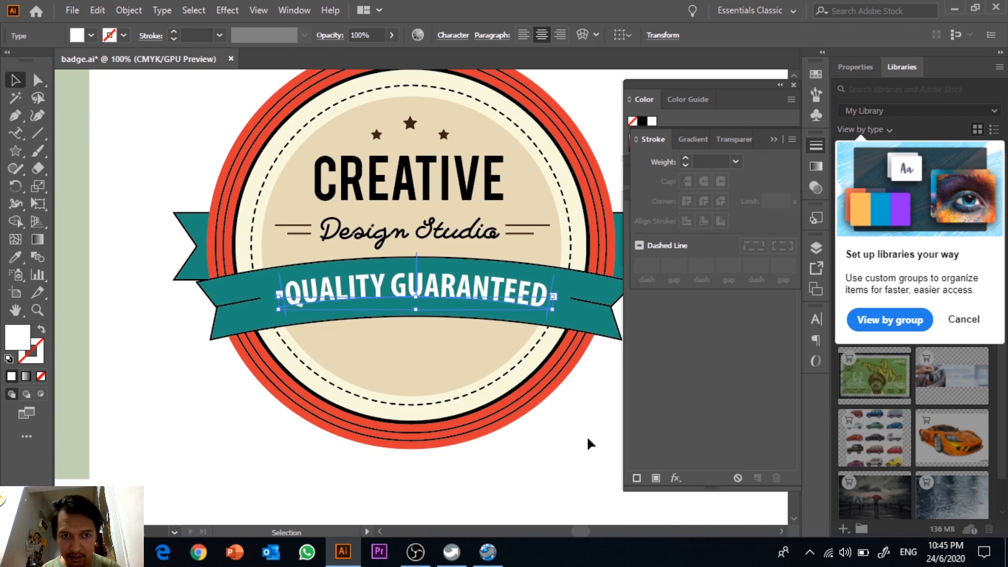
left_click(590, 446)
Create an area text box on the artboard just below the badge and enter "SINCE 1924"
key("ctrl+minus")
key("ctrl+minus")
key("ctrl+minus")
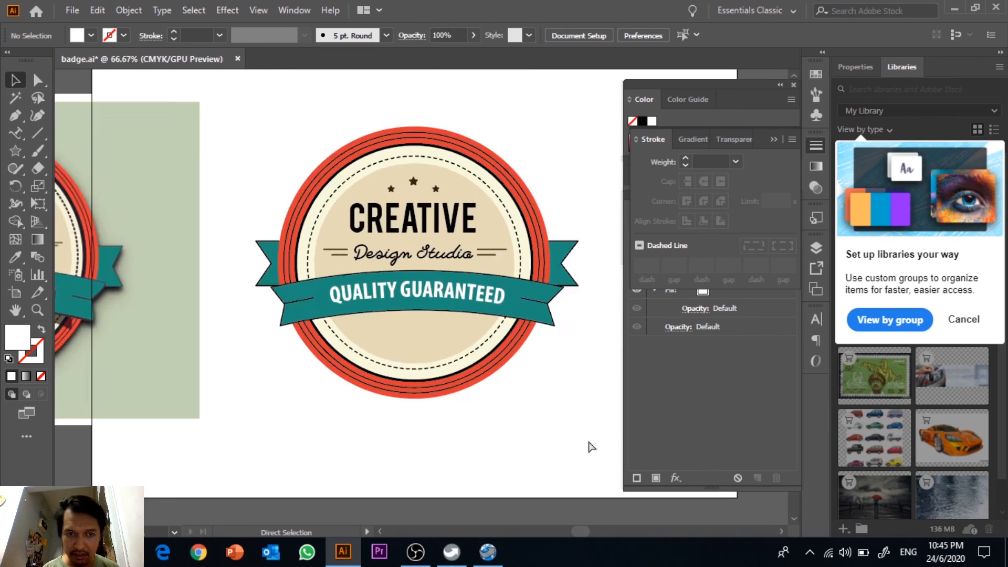
key("ctrl+plus")
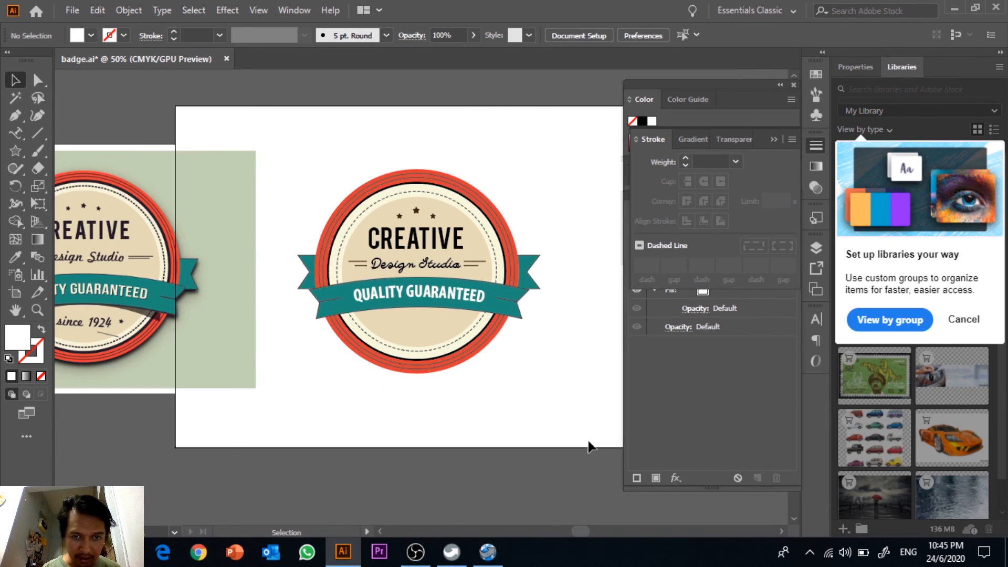
key("ctrl+plus")
left_click_drag(461, 418, 493, 373)
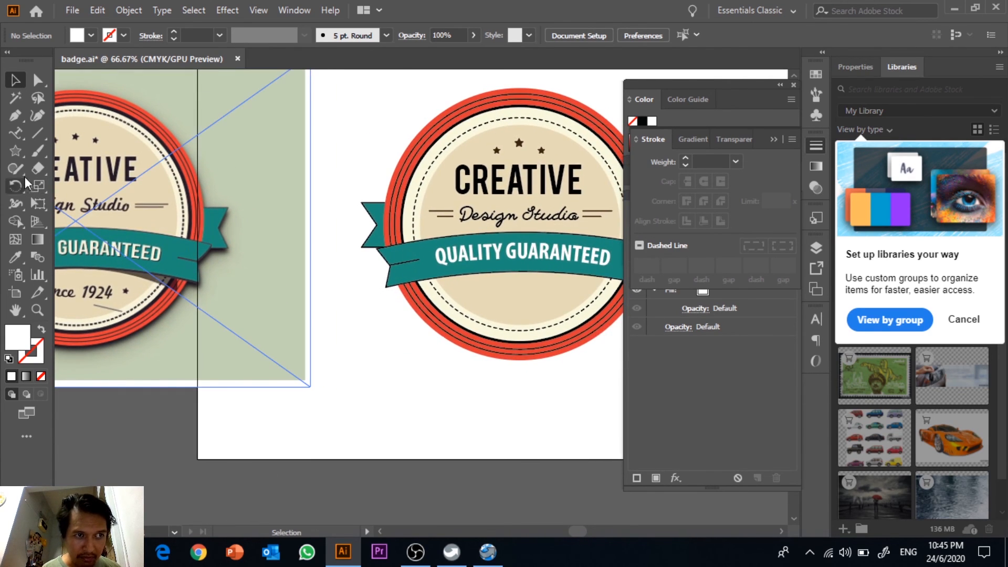
left_click(15, 132)
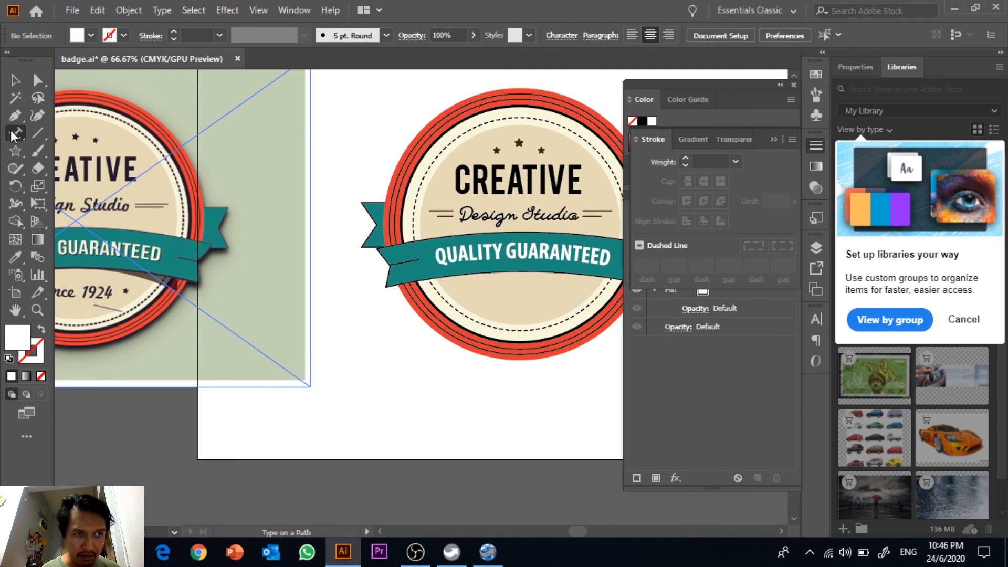
left_click_drag(16, 132, 54, 135)
left_click_drag(376, 372, 601, 405)
type("SINCE ")
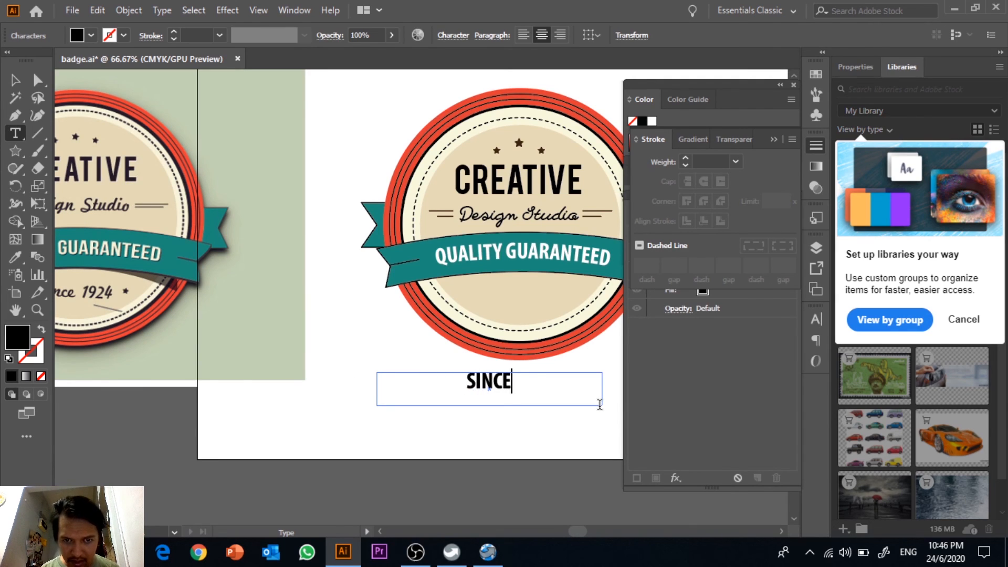
type("1924")
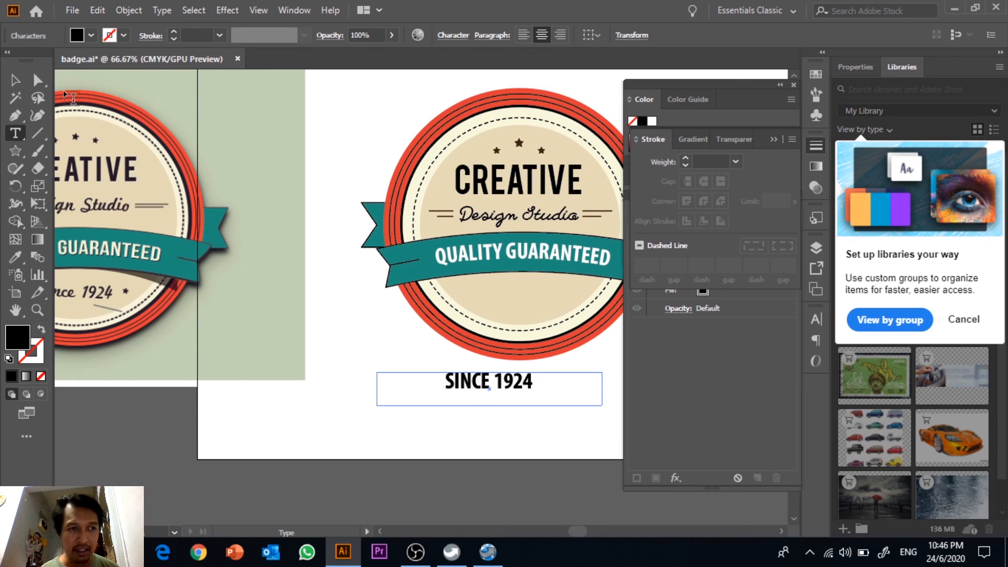
Move the "SINCE 1924" text into the badge beneath the ribbon and narrow its text box to centre it
key("Escape")
left_click_drag(542, 394, 436, 330)
left_click_drag(511, 339, 484, 342)
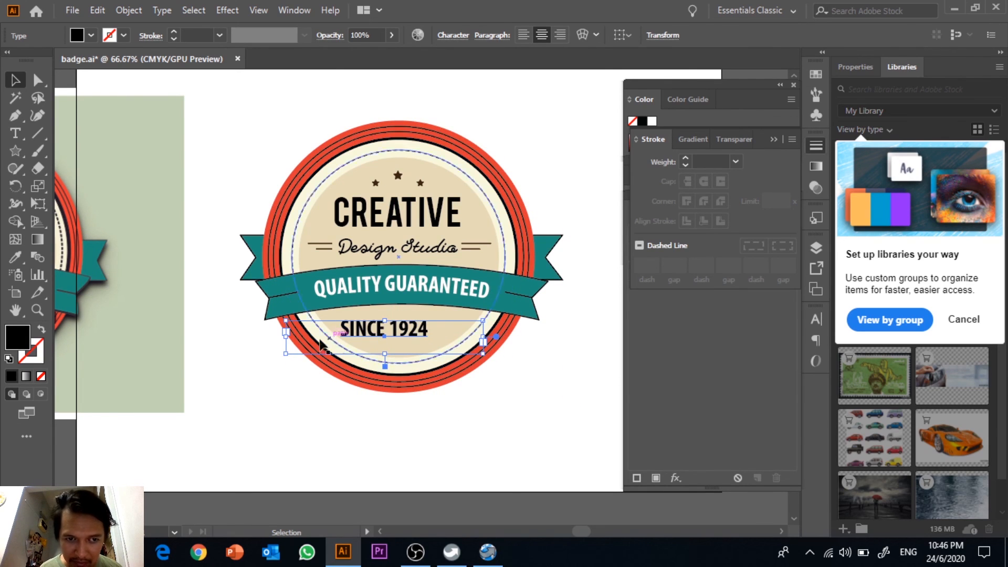
left_click_drag(286, 341, 315, 341)
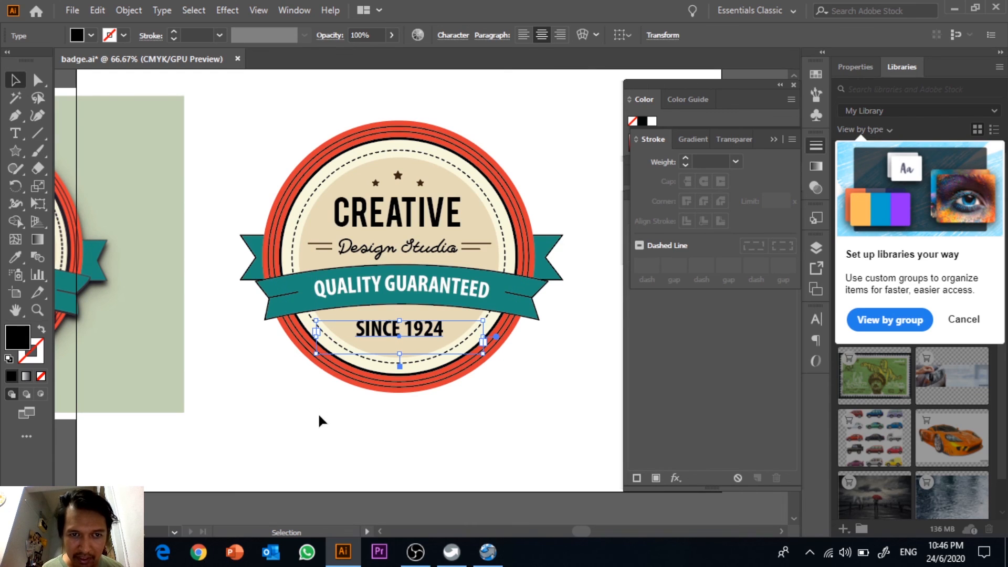
Copy the formatting of the "Design Studio" text onto "SINCE 1924" with the Eyedropper tool
left_click(17, 254)
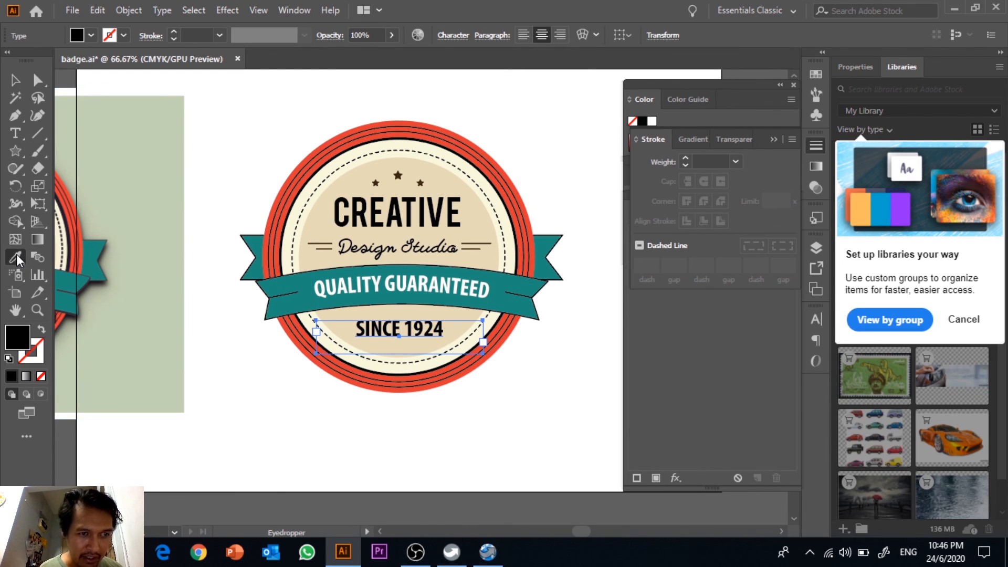
left_click(382, 242)
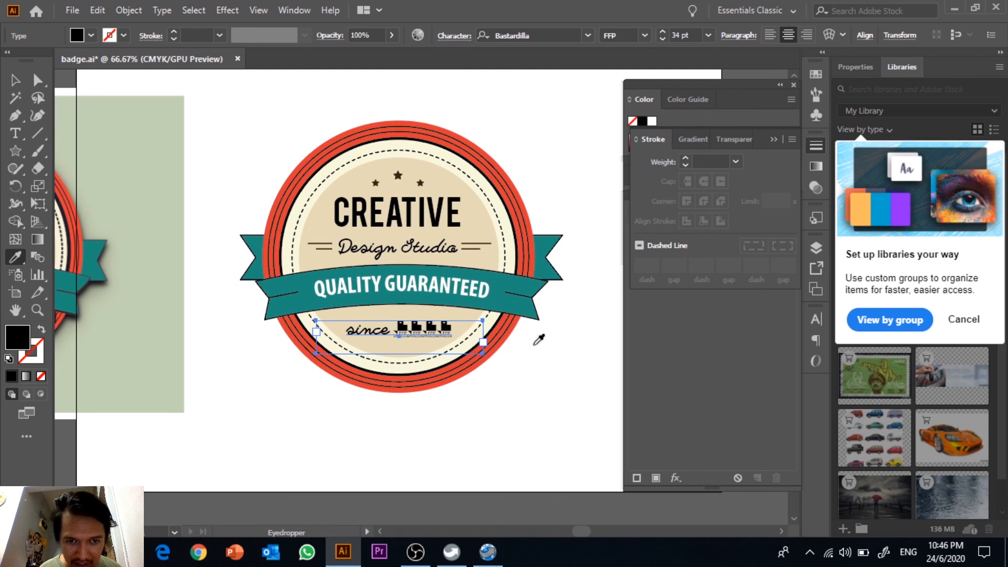
left_click(14, 80)
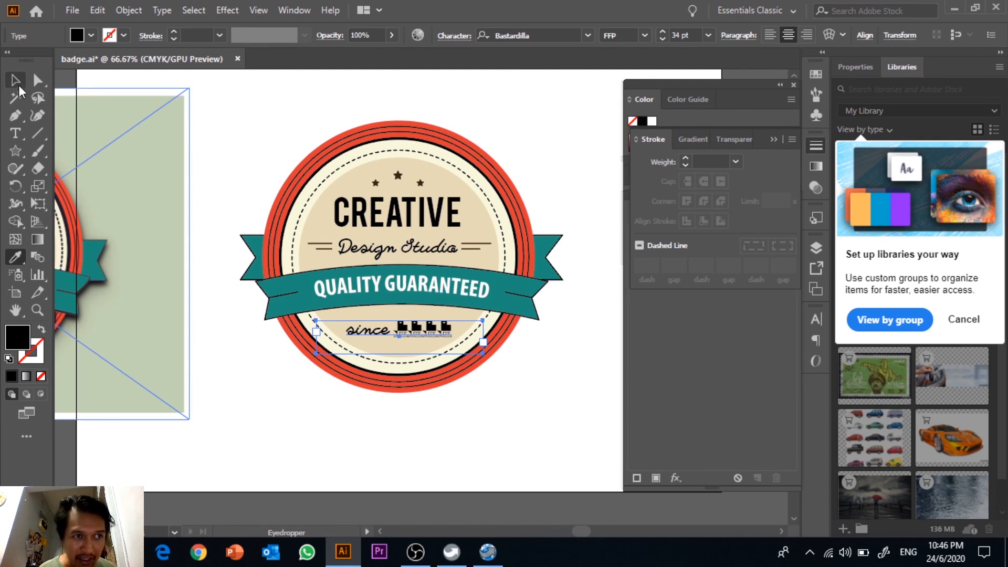
Change the font of the "since 1924" text to Amatic SC Regular
left_click(587, 35)
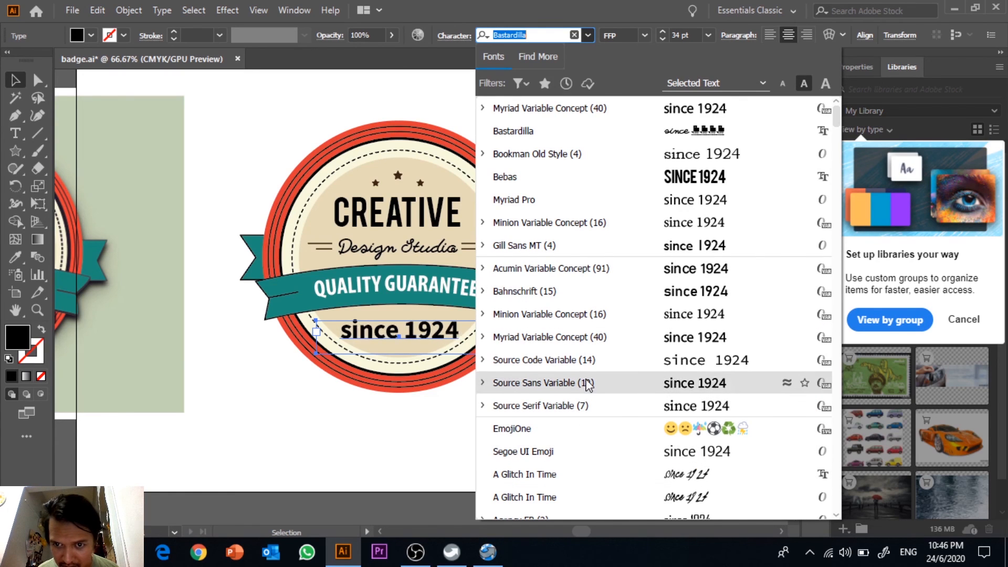
scroll(583, 362, "down", 3)
scroll(587, 366, "down", 2)
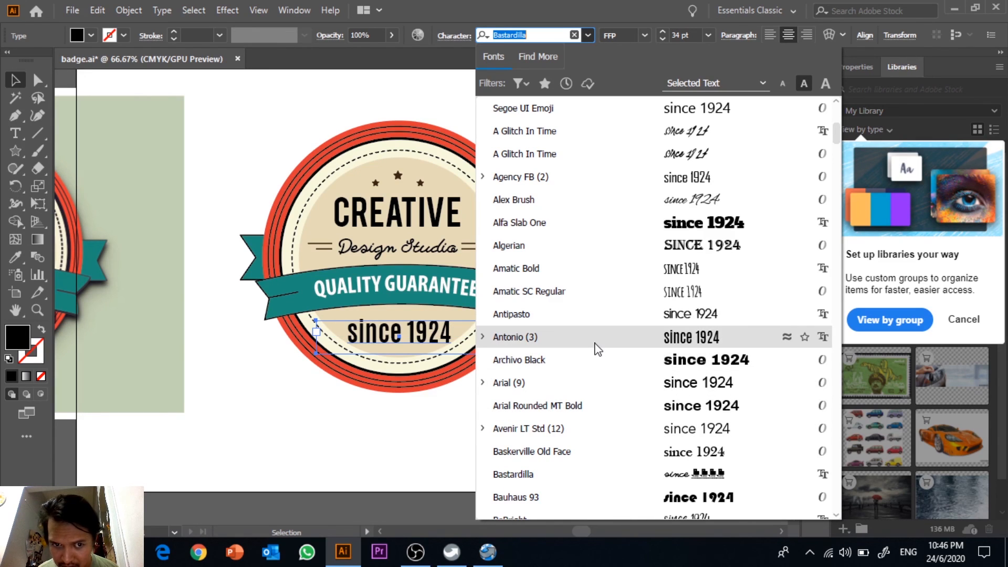
left_click(607, 303)
left_click(508, 376)
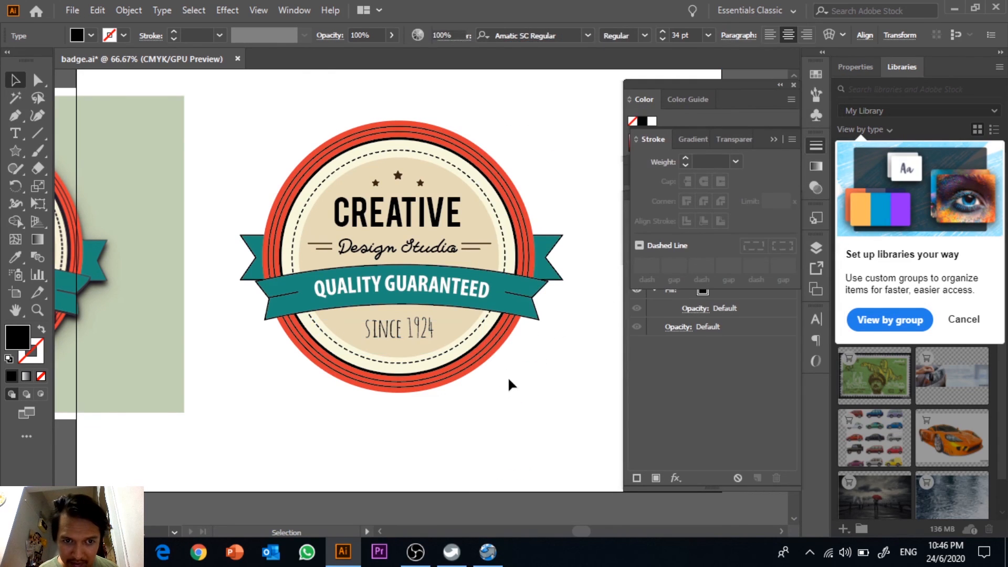
left_click(412, 332)
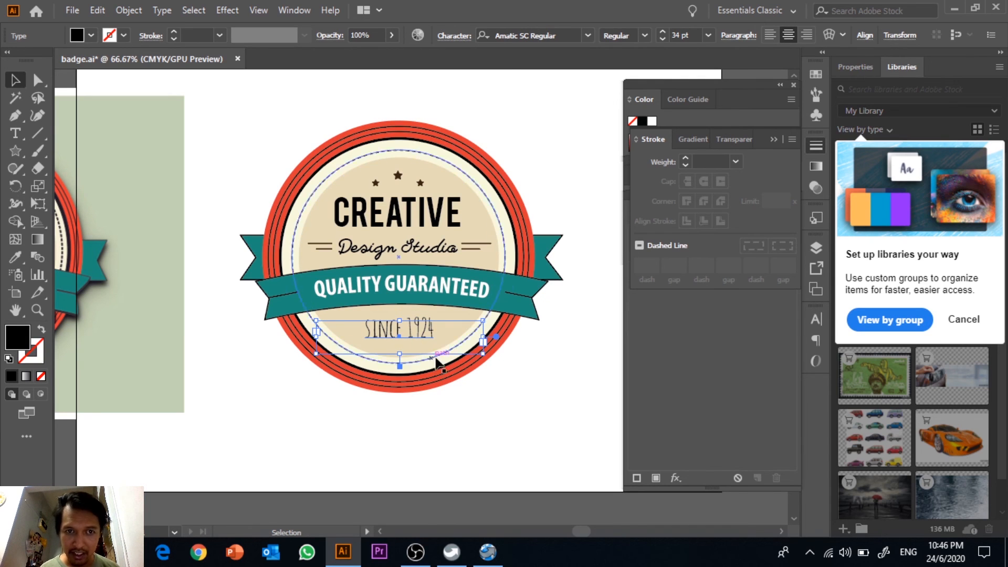
left_click(508, 373)
Duplicate the small star above "CREATIVE" and place the copy to the left of "since 1924"
key("ctrl+plus")
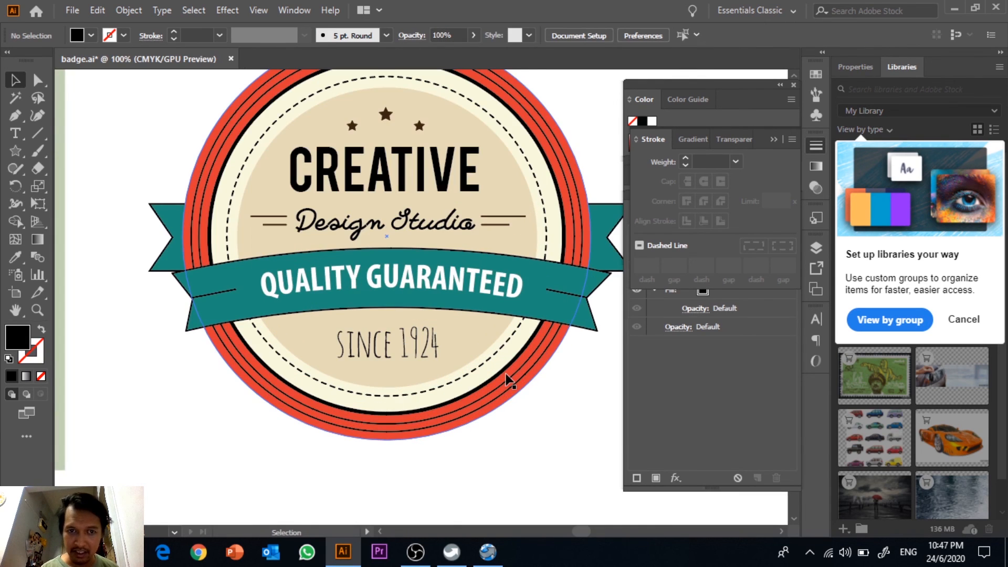
left_click_drag(307, 359, 609, 317)
left_click_drag(257, 329, 137, 364)
left_click_drag(446, 282, 226, 343)
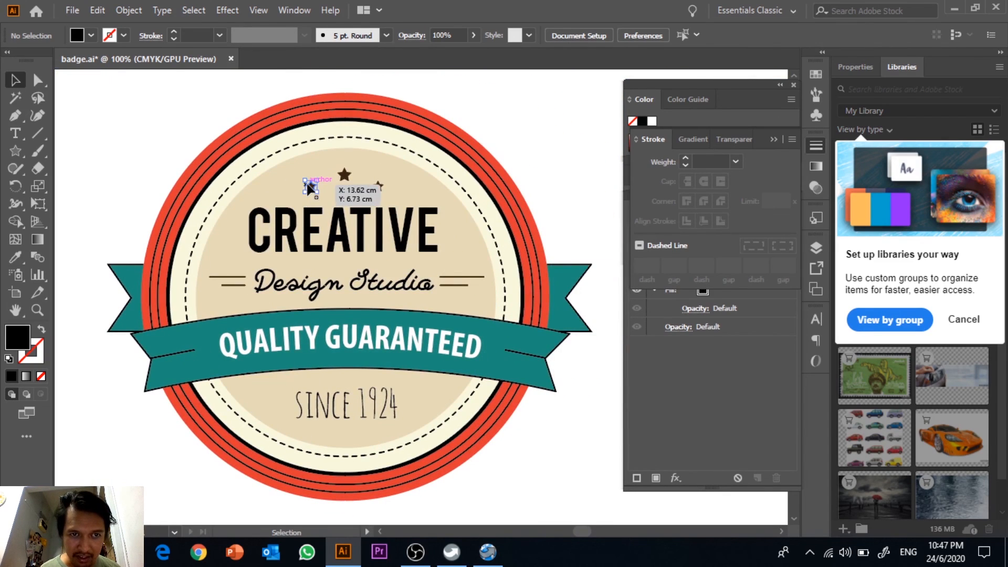
left_click(310, 188, "ctrl")
left_click_drag(310, 188, 273, 407)
left_click(563, 180)
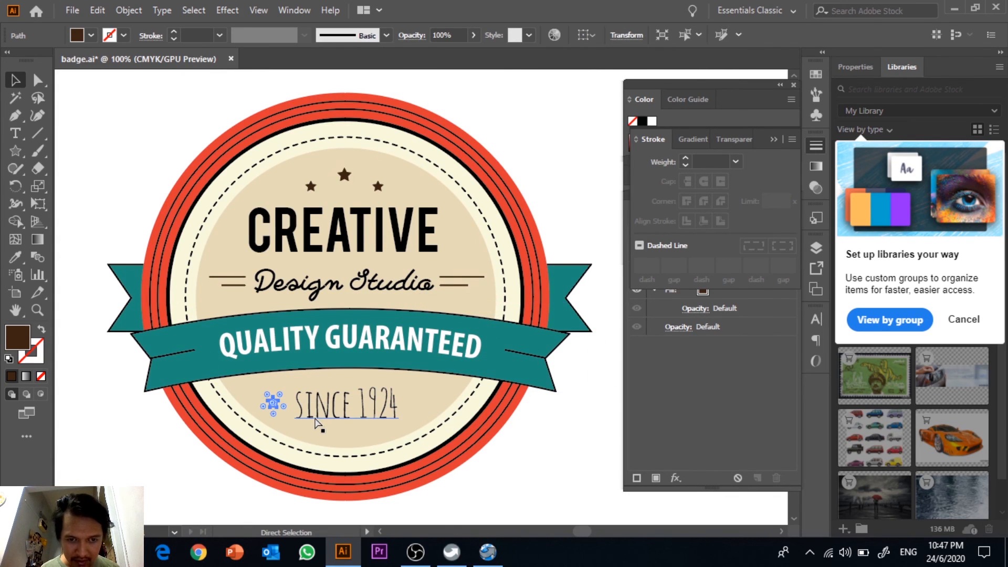
Place another copy of the small star to the right of "since 1924", level with the star on the left
left_click(422, 299)
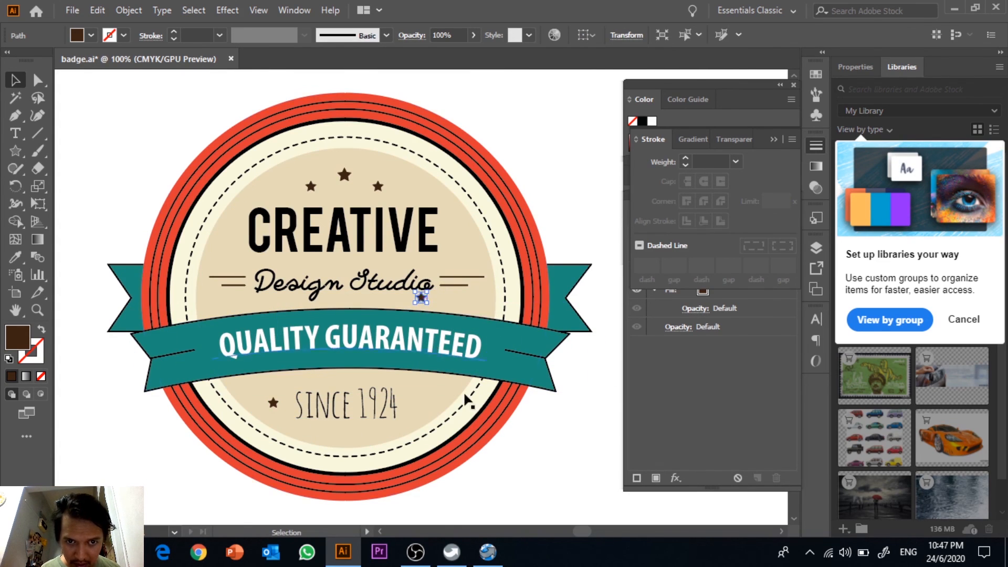
left_click(506, 412)
left_click_drag(422, 299, 422, 404)
left_click(525, 446)
scroll(520, 435, "left", 2)
scroll(520, 435, "down", 1)
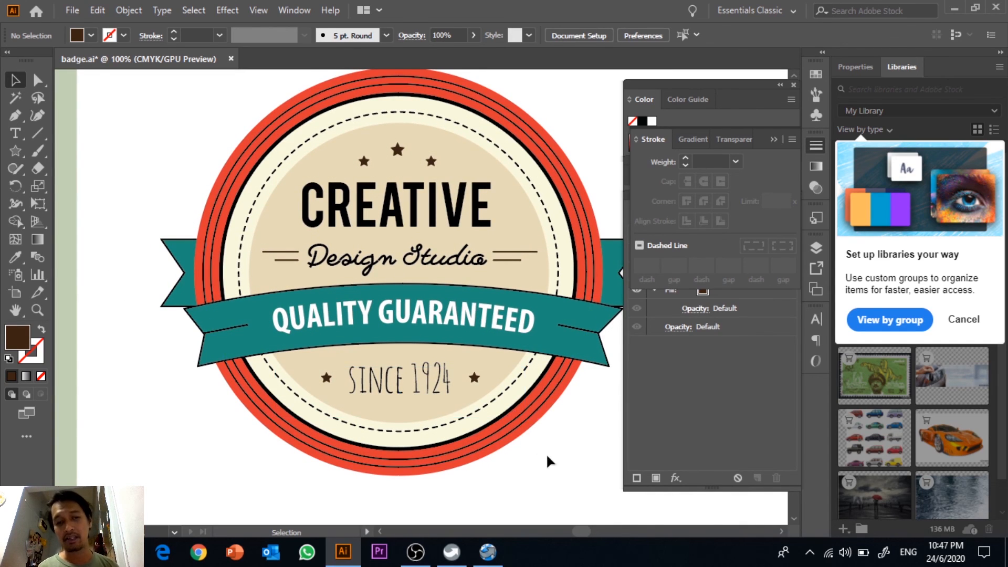
scroll(552, 457, "up", 1)
scroll(556, 455, "right", 2)
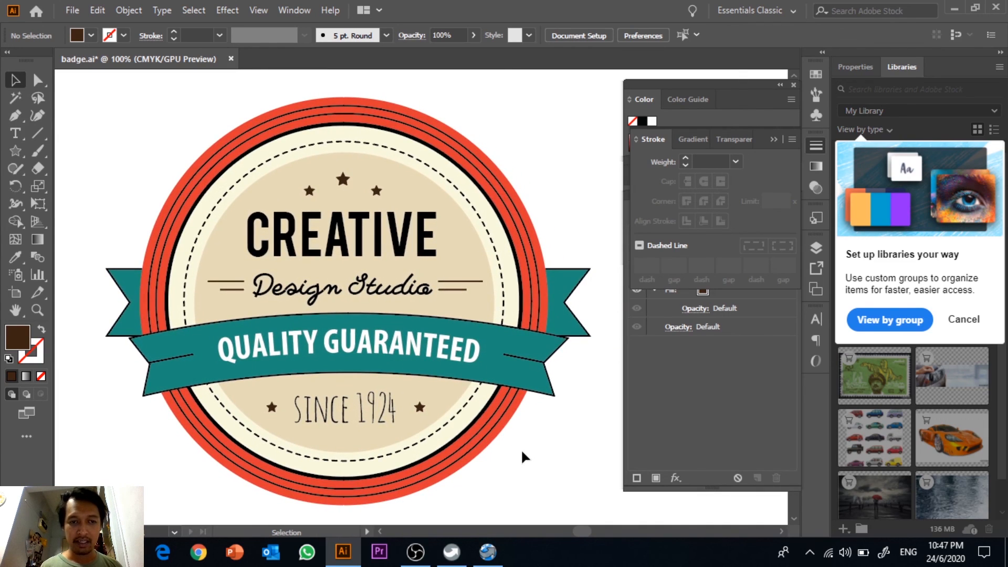